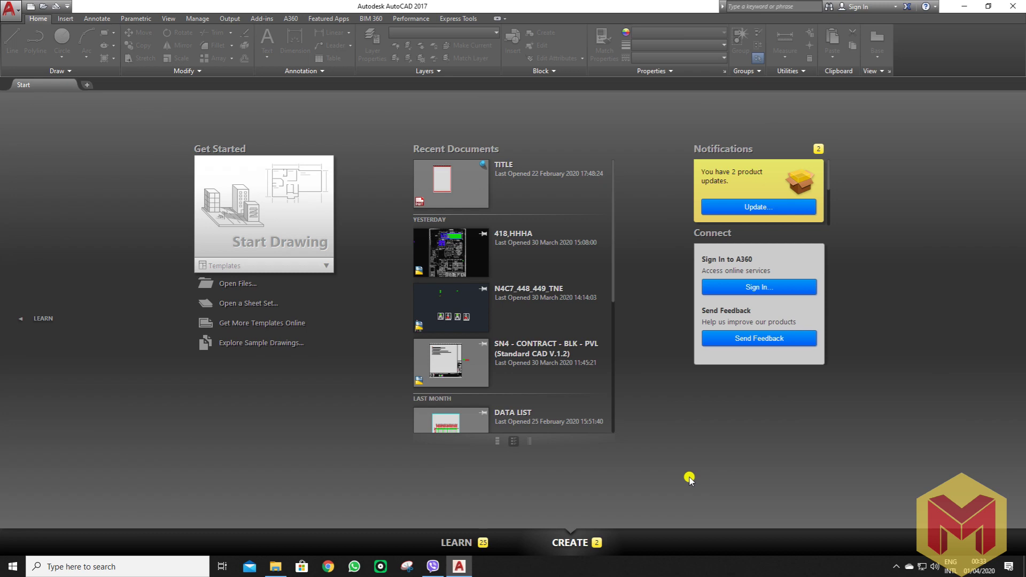
Create the new blank Drawing1 from the acad template.
{"action": "mouse_move", "coordinate": [613, 244]}
{"action": "left_mouse_down"}
{"action": "mouse_move", "coordinate": [619, 340]}
{"action": "mouse_move", "coordinate": [643, 328]}
{"action": "mouse_move", "coordinate": [648, 211]}
{"action": "left_mouse_up"}
{"action": "key", "text": "ctrl+n"}
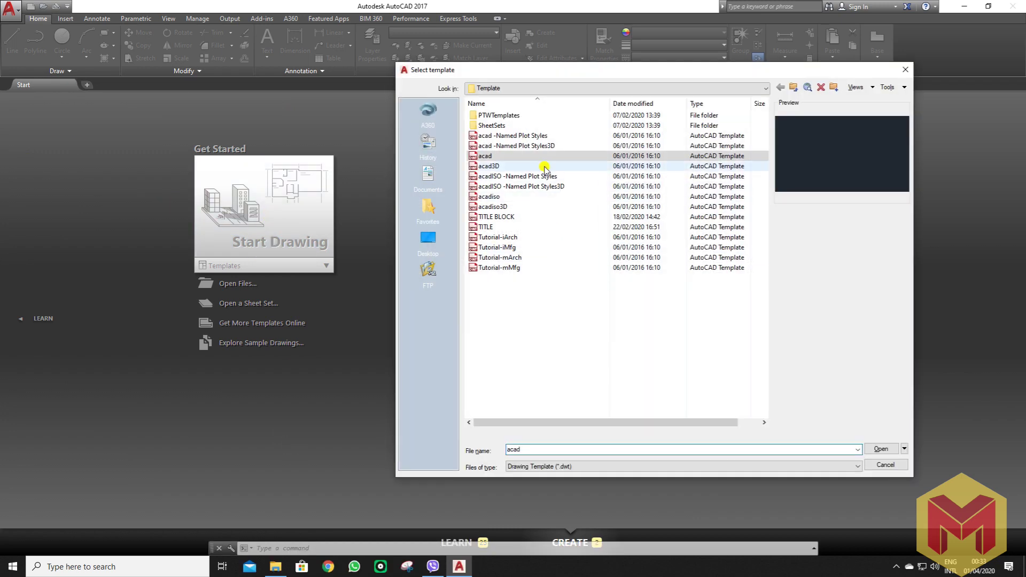
{"action": "left_click_drag", "start_coordinate": [593, 74], "coordinate": [515, 71]}
{"action": "left_click", "coordinate": [481, 156]}
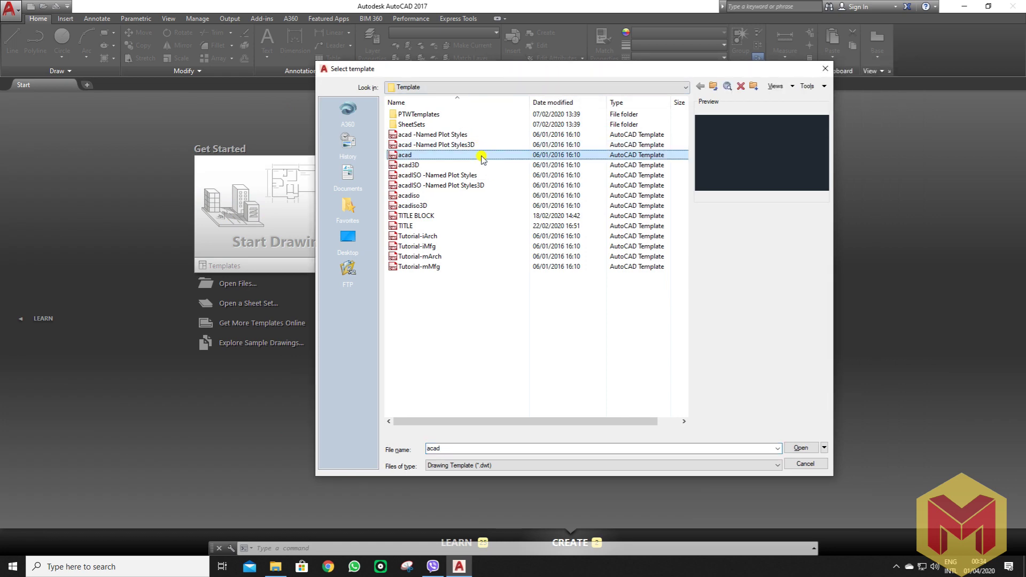
{"action": "left_click", "coordinate": [797, 447]}
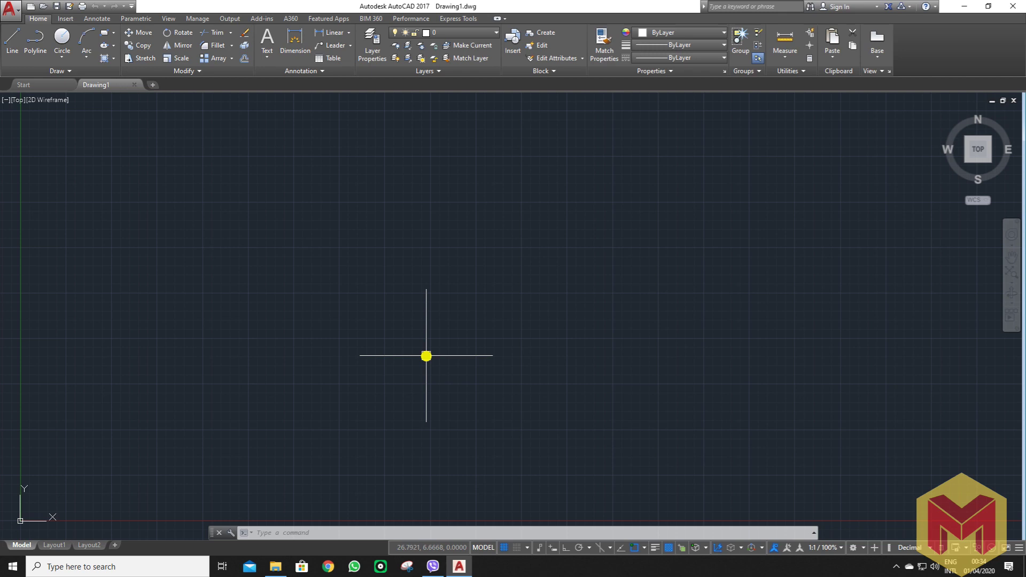
Add a horizontal 10.0000 linear dimension with Ortho turned on.
{"action": "left_click", "coordinate": [351, 33]}
{"action": "left_click", "coordinate": [342, 94]}
{"action": "left_click", "coordinate": [394, 297]}
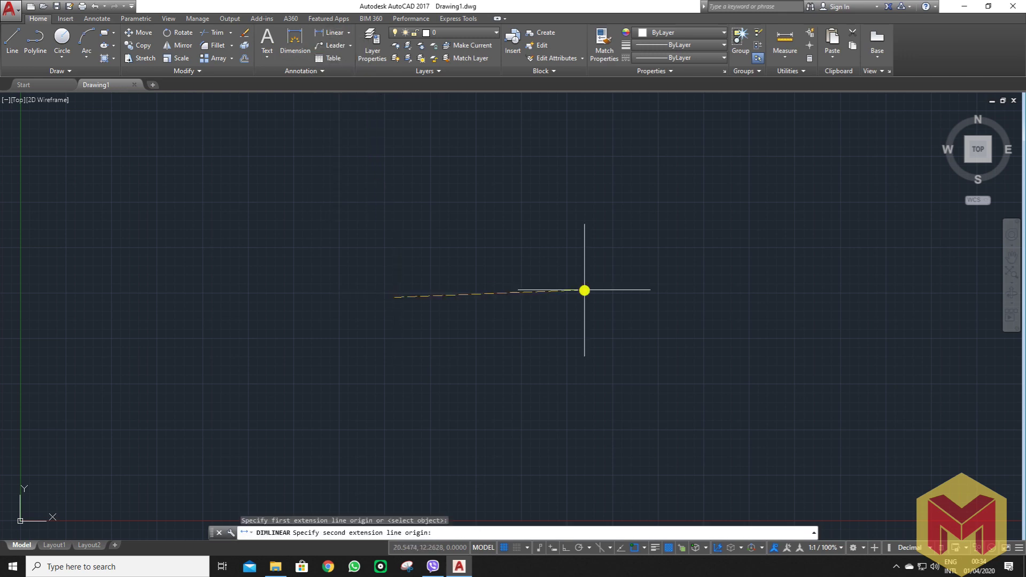
{"action": "key", "text": "F8"}
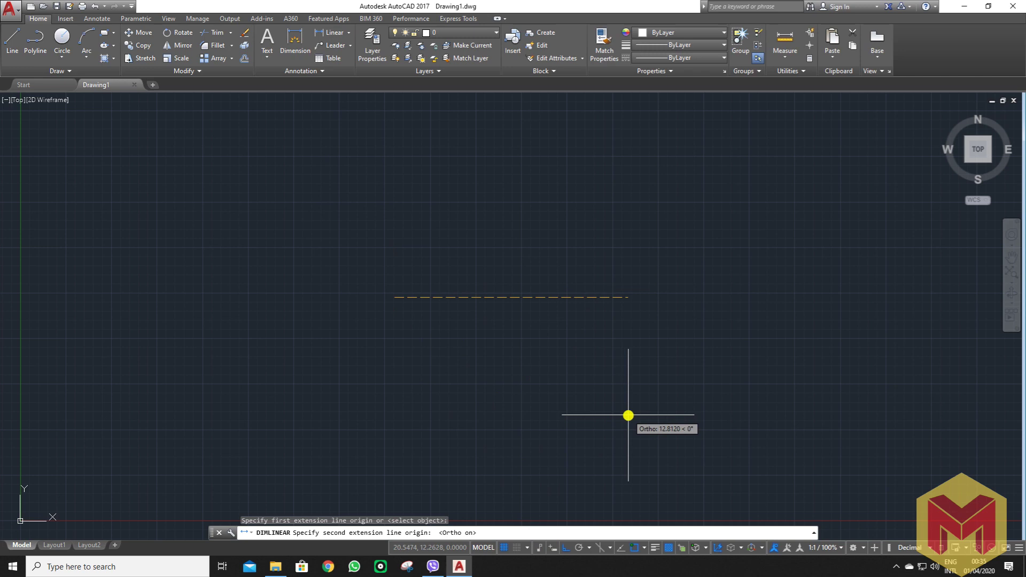
{"action": "type", "text": "10"}
{"action": "key", "text": "Return"}
{"action": "scroll", "coordinate": [498, 287], "scroll_direction": "up", "scroll_amount": 4}
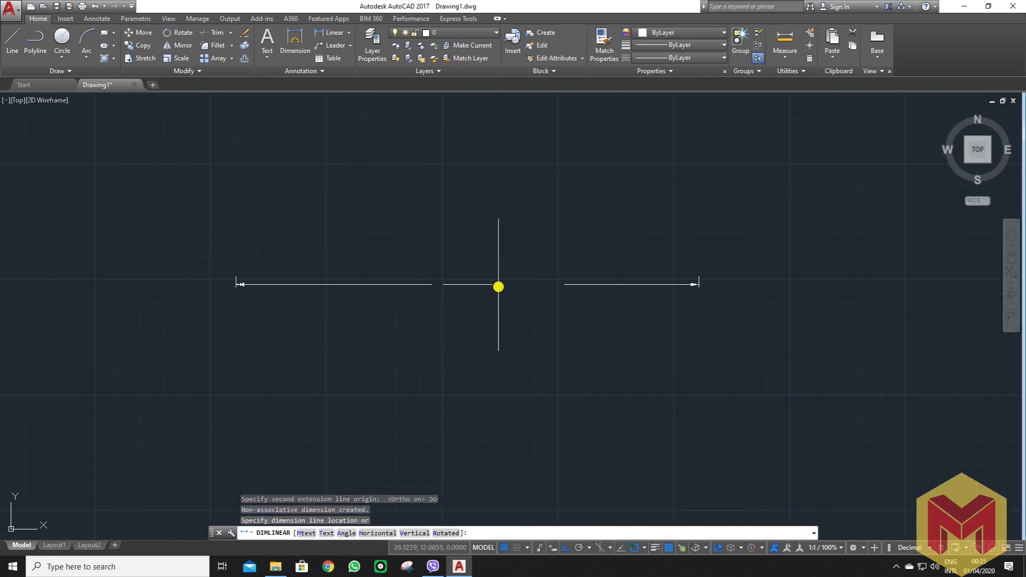
{"action": "left_click", "coordinate": [500, 235]}
{"action": "scroll", "coordinate": [484, 259], "scroll_direction": "up", "scroll_amount": 2}
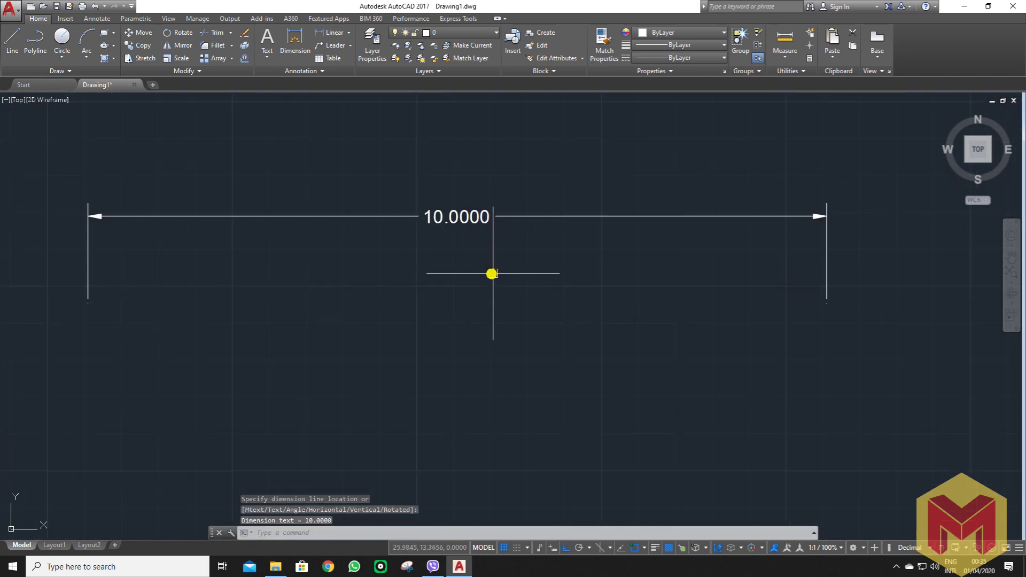
{"action": "middle_click_drag", "start_coordinate": [491, 273], "coordinate": [495, 290]}
{"action": "scroll", "coordinate": [480, 250], "scroll_direction": "down", "scroll_amount": 2}
Add a second horizontal linear dimension reading 5.0000.
{"action": "left_click", "coordinate": [348, 35]}
{"action": "left_click", "coordinate": [334, 69]}
{"action": "scroll", "coordinate": [422, 298], "scroll_direction": "down", "scroll_amount": 4}
{"action": "scroll", "coordinate": [406, 293], "scroll_direction": "up", "scroll_amount": 4}
{"action": "left_click", "coordinate": [392, 289]}
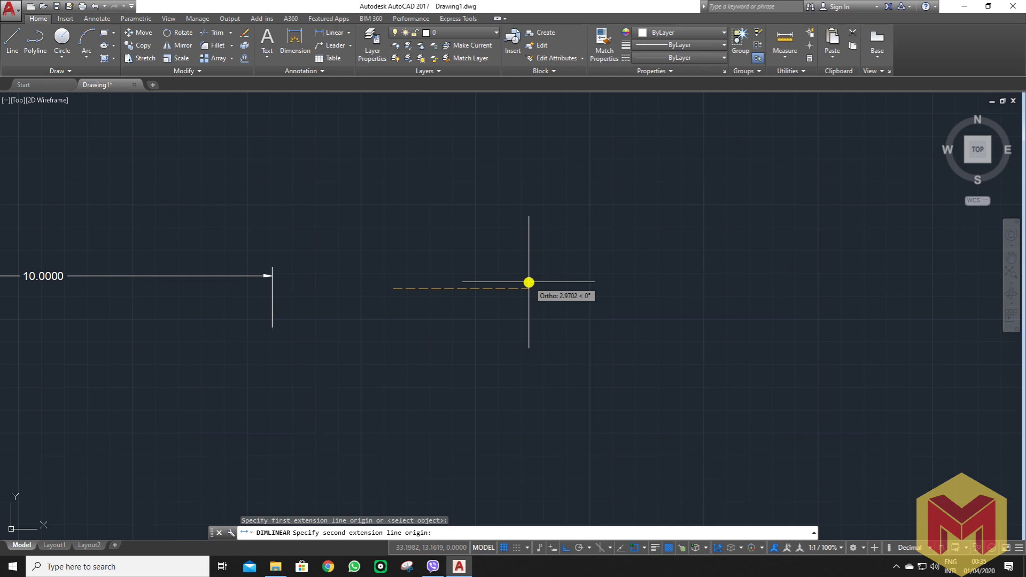
{"action": "type", "text": "5"}
{"action": "key", "text": "Return"}
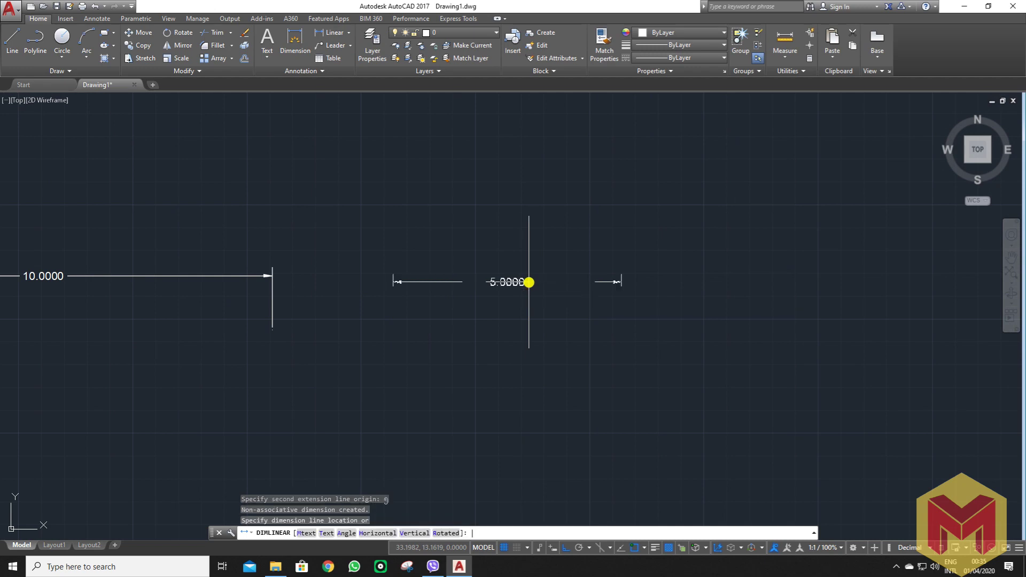
{"action": "left_click", "coordinate": [531, 264]}
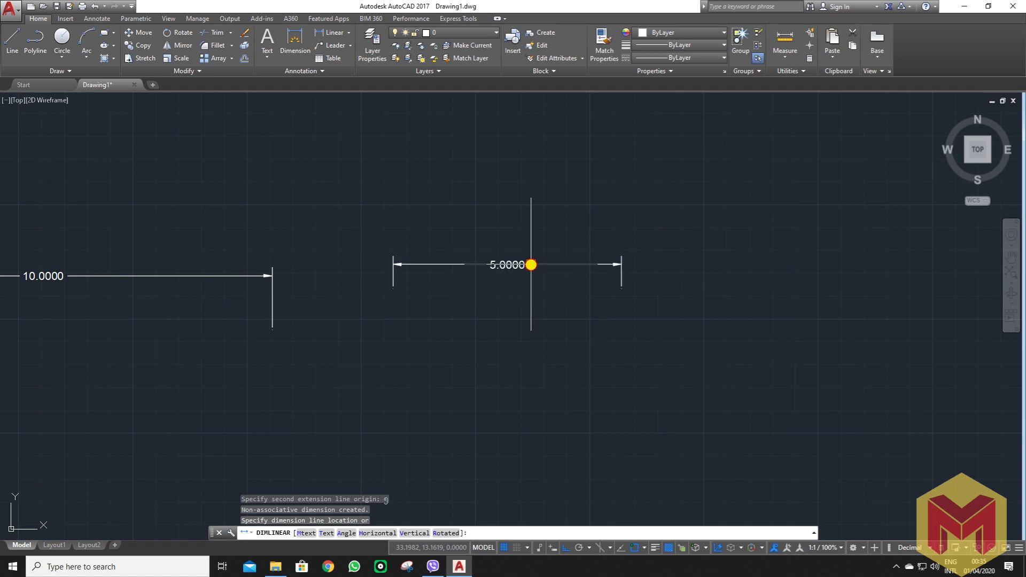
{"action": "scroll", "coordinate": [530, 265], "scroll_direction": "up", "scroll_amount": 2}
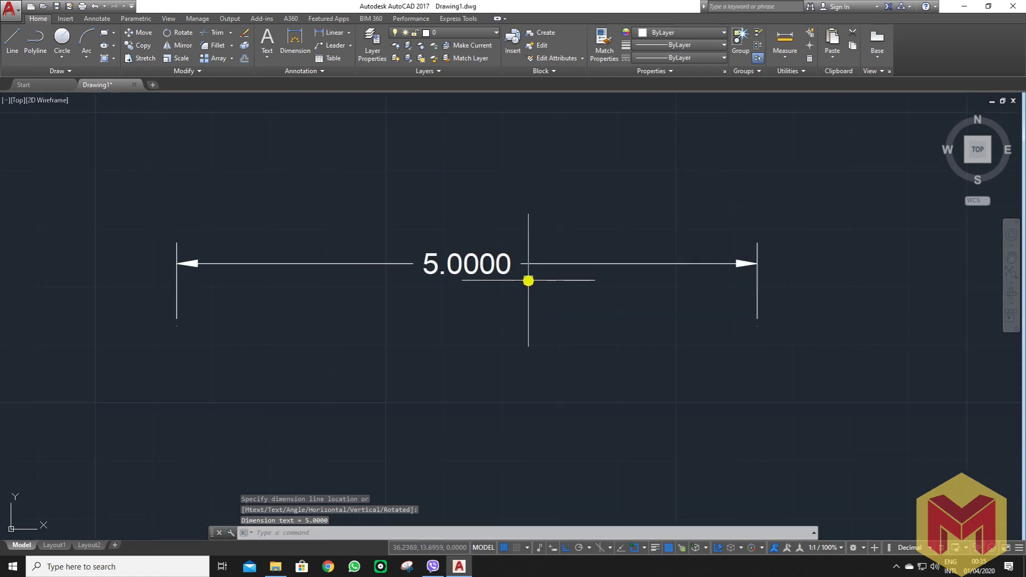
{"action": "left_click", "coordinate": [504, 271]}
{"action": "scroll", "coordinate": [504, 300], "scroll_direction": "down", "scroll_amount": 2}
{"action": "type", "text": "co"}
Copy the 5.0000 dimension upward and explode the copy into separate pieces.
{"action": "key", "text": "Return"}
{"action": "left_click", "coordinate": [497, 358]}
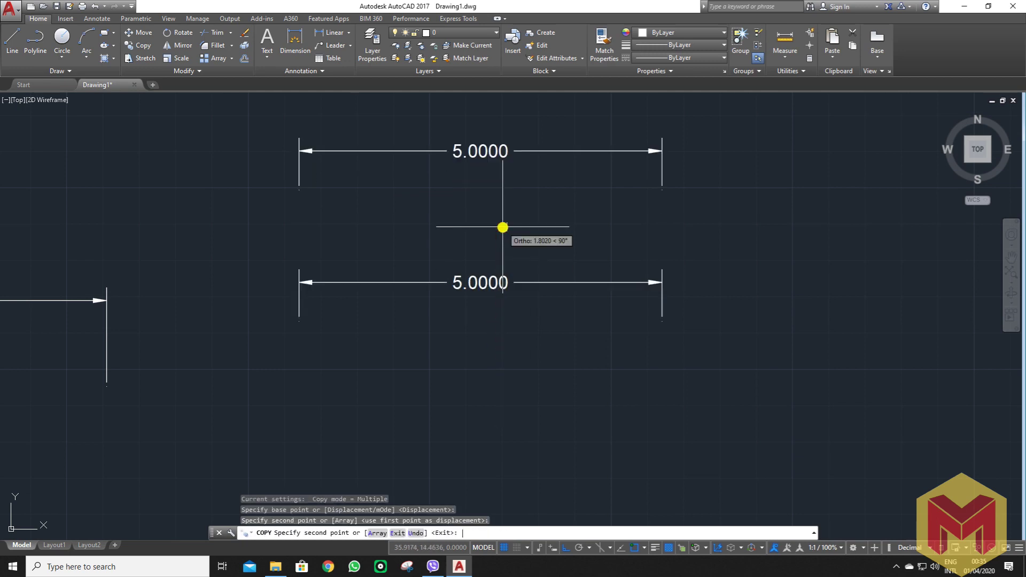
{"action": "key", "text": "Return"}
{"action": "left_click", "coordinate": [488, 186]}
{"action": "scroll", "coordinate": [467, 265], "scroll_direction": "up", "scroll_amount": 3}
{"action": "scroll", "coordinate": [460, 278], "scroll_direction": "up", "scroll_amount": 2}
{"action": "type", "text": "x"}
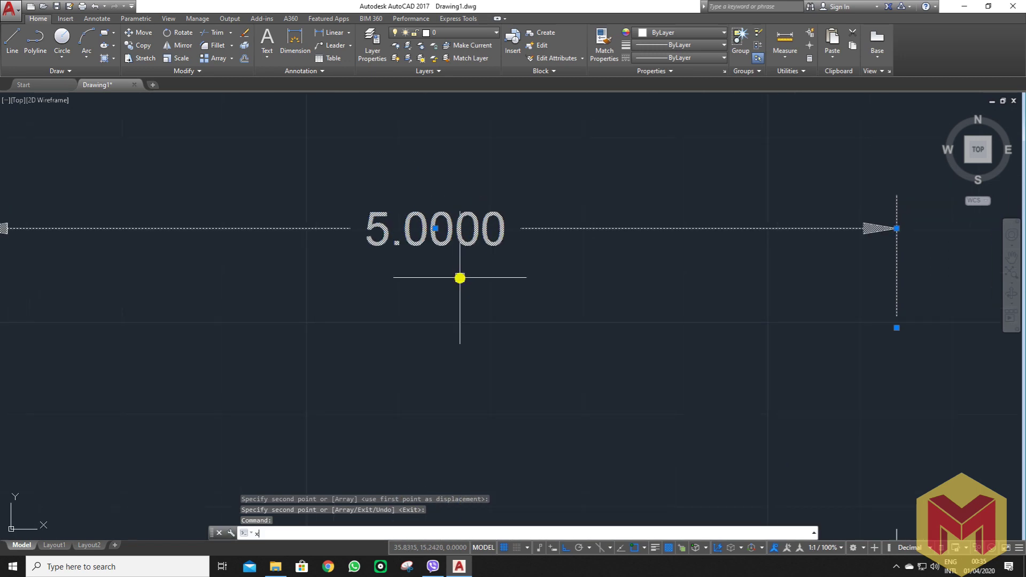
{"action": "key", "text": "Return"}
{"action": "scroll", "coordinate": [459, 277], "scroll_direction": "down", "scroll_amount": 2}
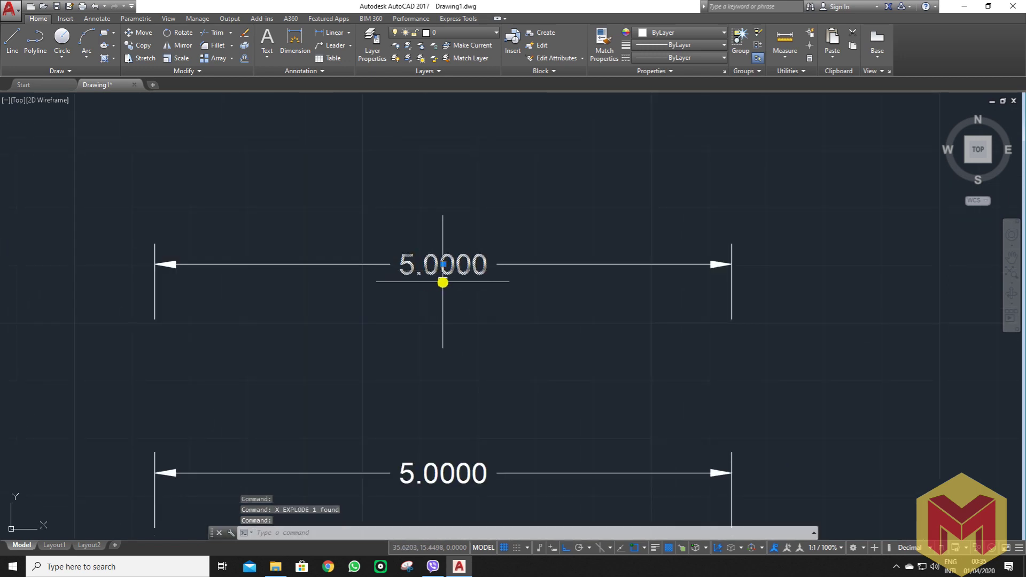
{"action": "key", "text": "Escape"}
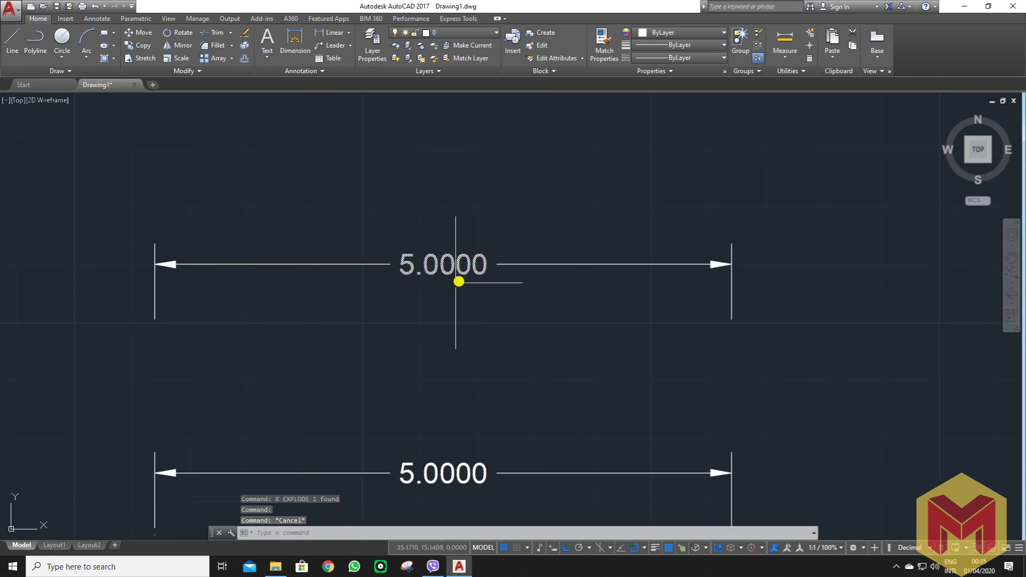
Change the exploded copy's 5.0000 value to the word 'Text'.
{"action": "left_click", "coordinate": [423, 267]}
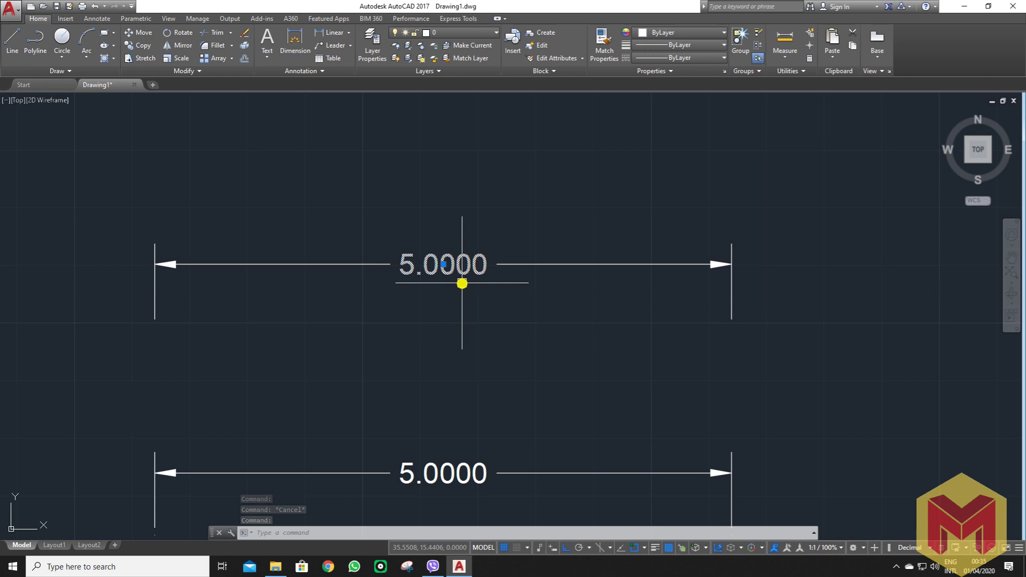
{"action": "type", "text": "ed"}
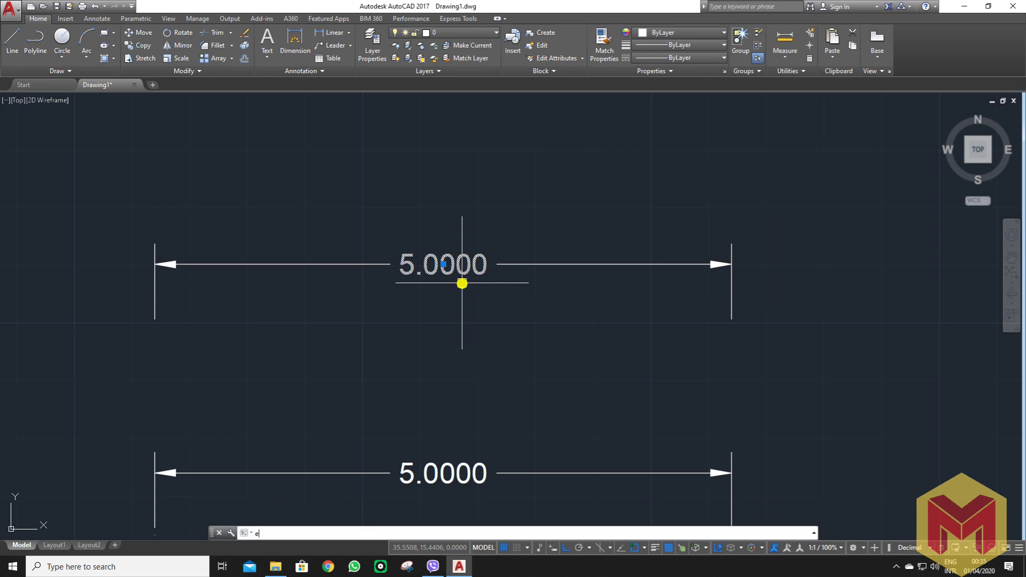
{"action": "key", "text": "Return"}
{"action": "left_click", "coordinate": [462, 284]}
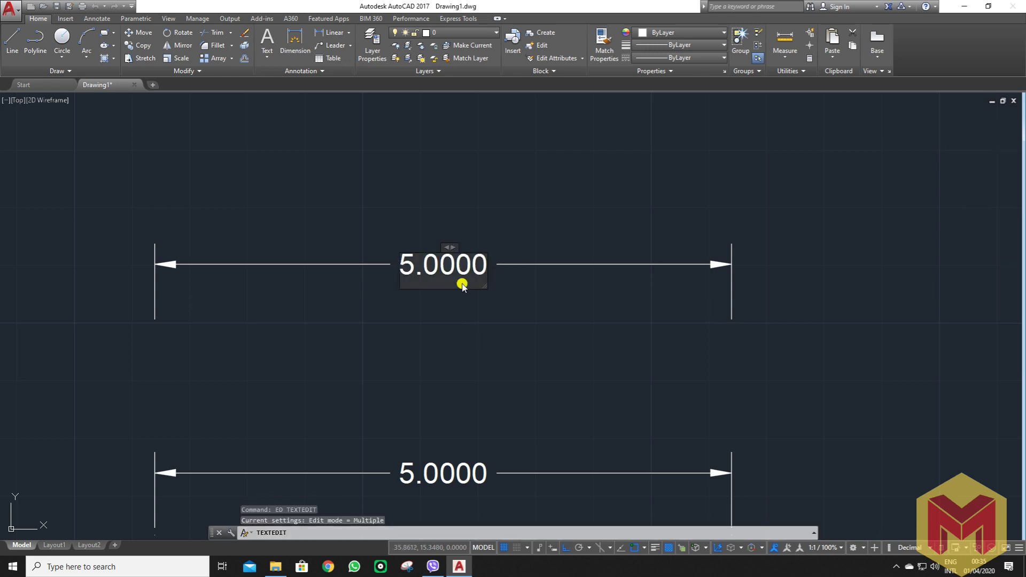
{"action": "type", "text": "Y"}
{"action": "key", "text": "BackSpace"}
{"action": "type", "text": "Text"}
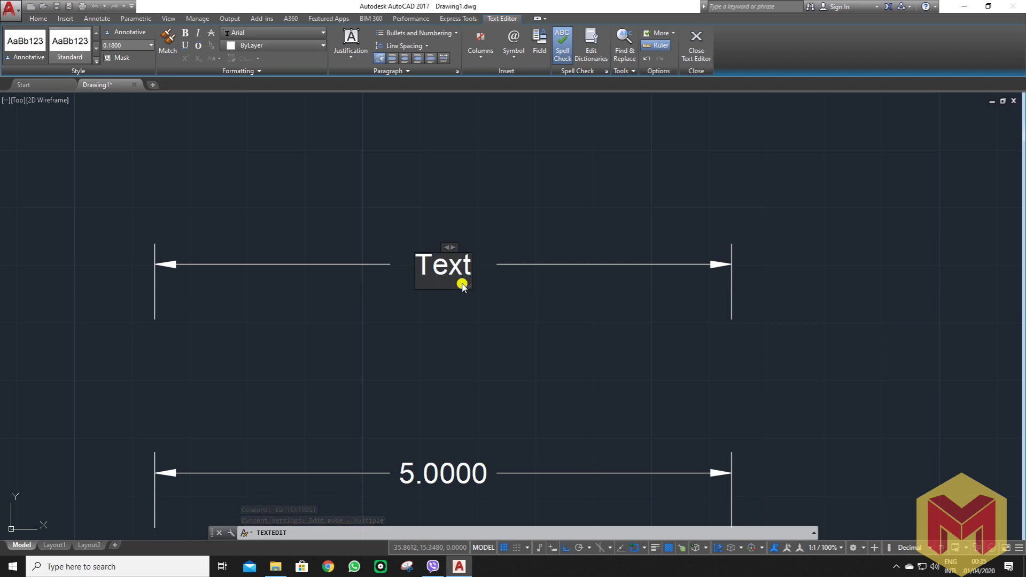
{"action": "left_click", "coordinate": [488, 321]}
{"action": "key", "text": "Escape"}
Begin copying the dimension that reads Text.
{"action": "left_click", "coordinate": [459, 273]}
{"action": "type", "text": "co"}
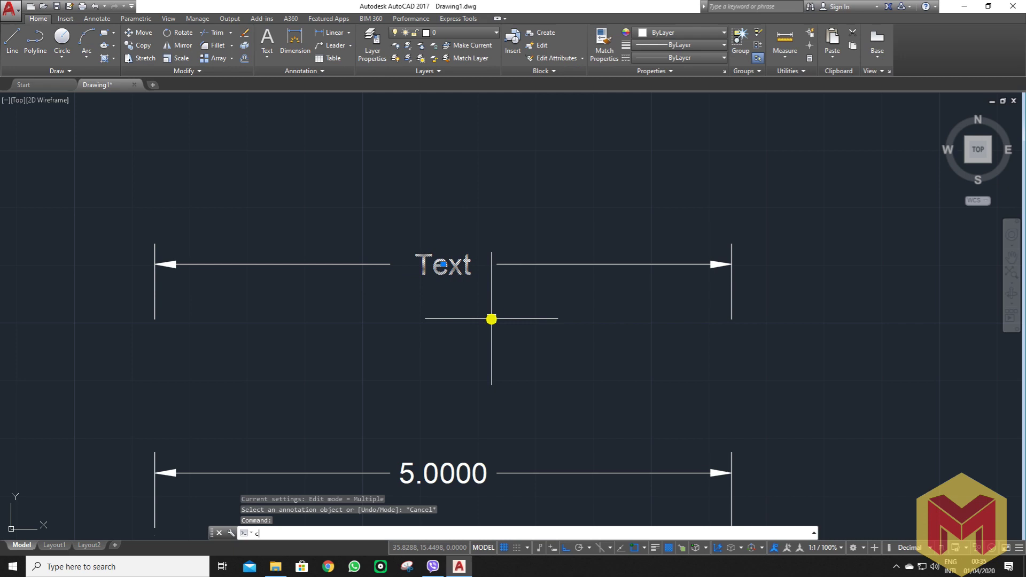
{"action": "key", "text": "Return"}
{"action": "left_click", "coordinate": [434, 315]}
{"action": "scroll", "coordinate": [435, 319], "scroll_direction": "down", "scroll_amount": 1}
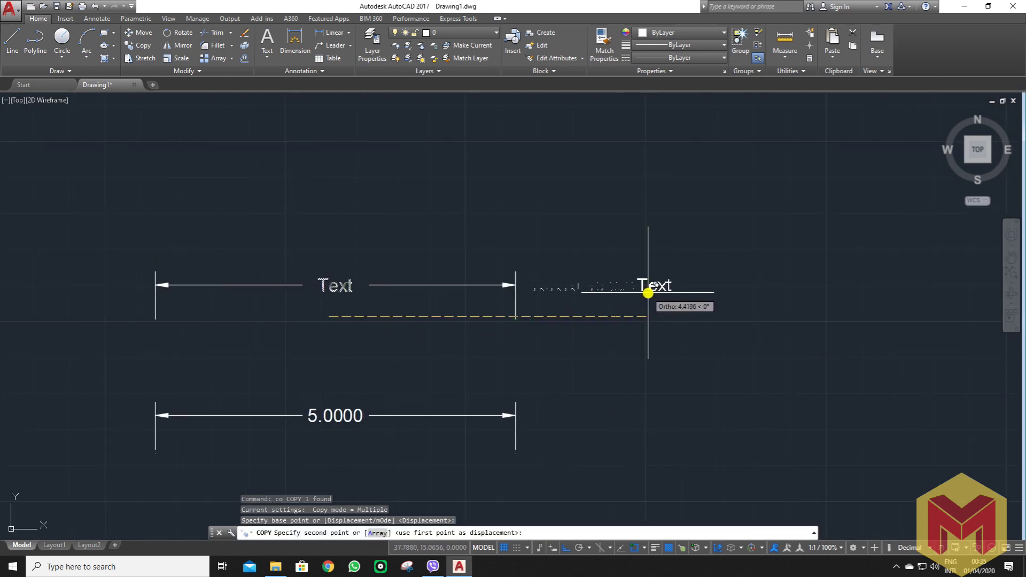
Place the Text dimension copy to the right and move the left Text label higher.
{"action": "left_click", "coordinate": [653, 305]}
{"action": "key", "text": "Return"}
{"action": "scroll", "coordinate": [653, 304], "scroll_direction": "up", "scroll_amount": 1}
{"action": "scroll", "coordinate": [606, 302], "scroll_direction": "down", "scroll_amount": 1}
{"action": "scroll", "coordinate": [368, 271], "scroll_direction": "up", "scroll_amount": 1}
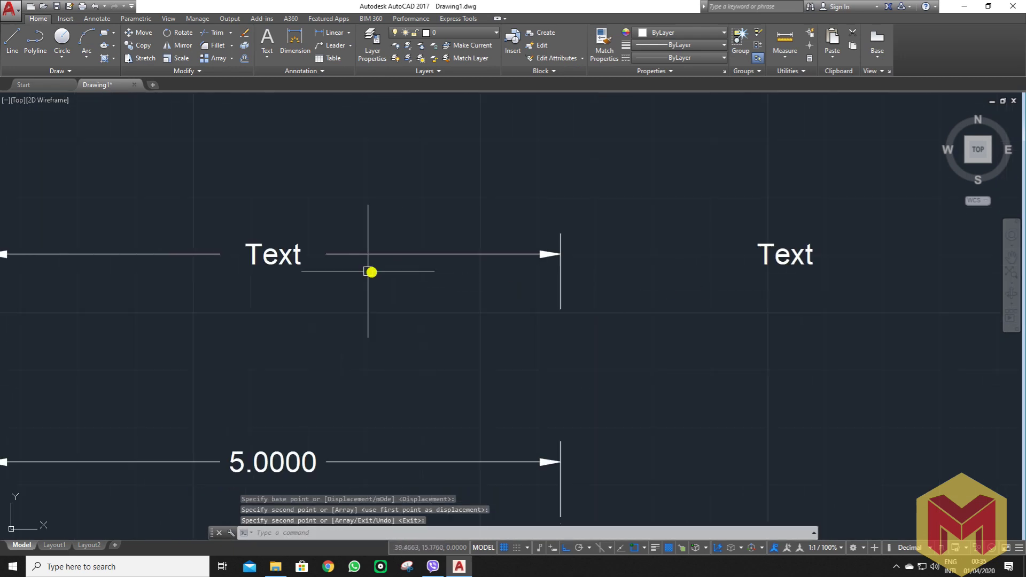
{"action": "left_click", "coordinate": [272, 254]}
{"action": "type", "text": "m"}
{"action": "key", "text": "Return"}
{"action": "left_click", "coordinate": [415, 169]}
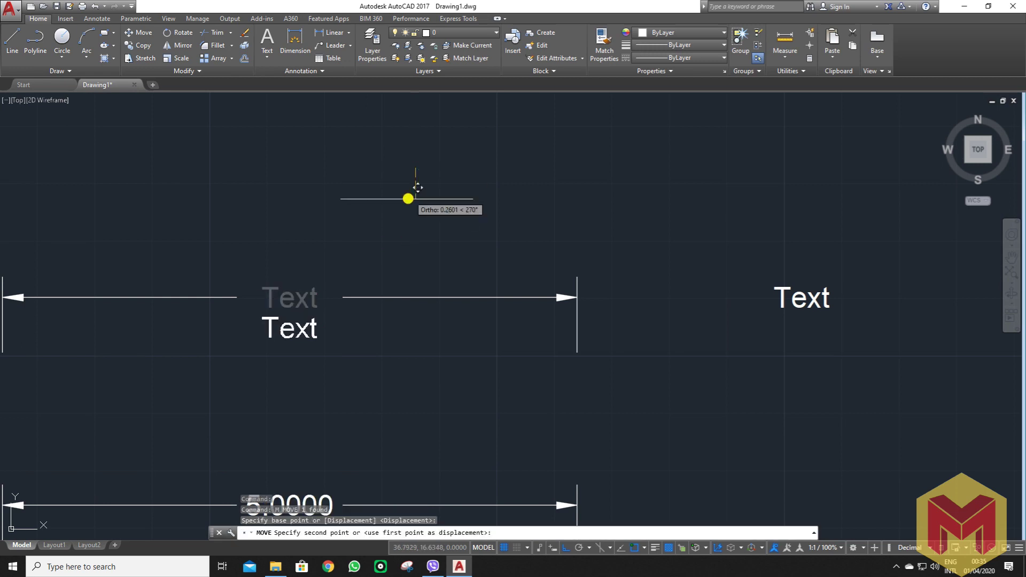
{"action": "left_click", "coordinate": [429, 115]}
Move the right-hand copy's dimension pieces into position.
{"action": "middle_click_drag", "start_coordinate": [192, 275], "coordinate": [358, 250]}
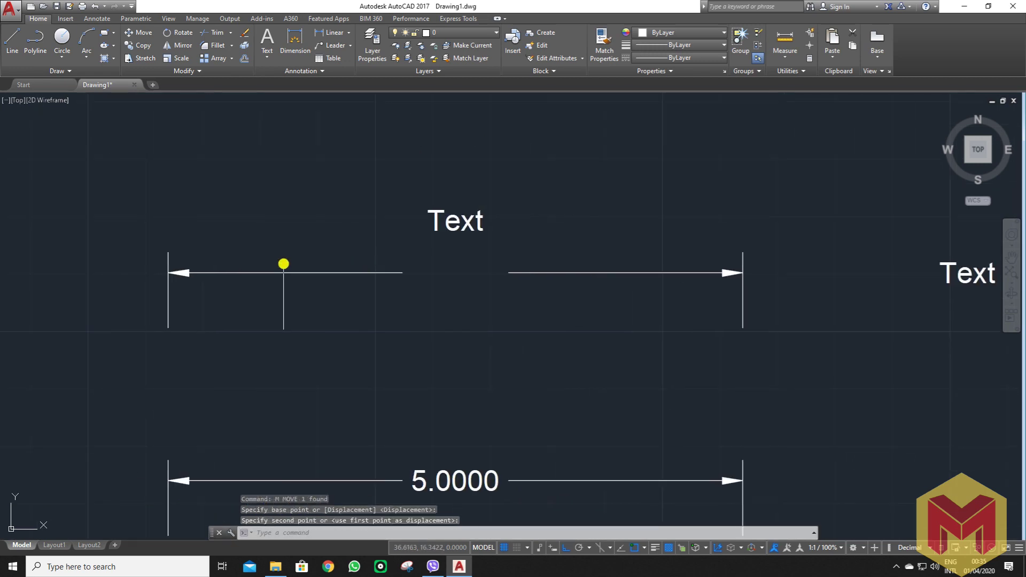
{"action": "left_click", "coordinate": [123, 248]}
{"action": "left_click", "coordinate": [281, 293]}
{"action": "left_click", "coordinate": [678, 248]}
{"action": "left_click", "coordinate": [766, 285]}
{"action": "middle_click_drag", "start_coordinate": [823, 289], "coordinate": [624, 320]}
{"action": "type", "text": "m"}
{"action": "key", "text": "Return"}
{"action": "left_click", "coordinate": [648, 324]}
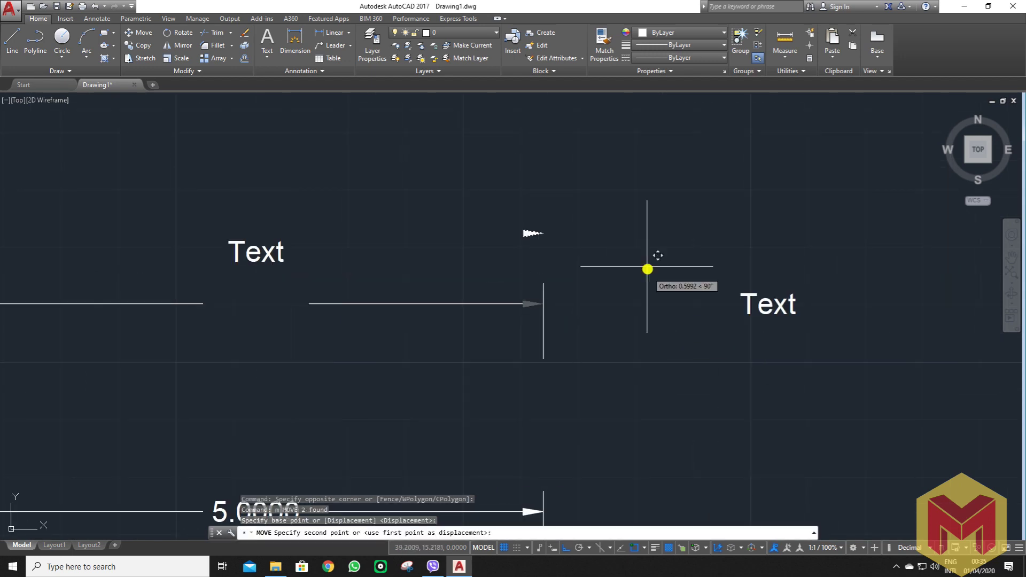
{"action": "scroll", "coordinate": [633, 262], "scroll_direction": "down", "scroll_amount": 2}
{"action": "left_click", "coordinate": [636, 281]}
{"action": "scroll", "coordinate": [744, 286], "scroll_direction": "up", "scroll_amount": 3}
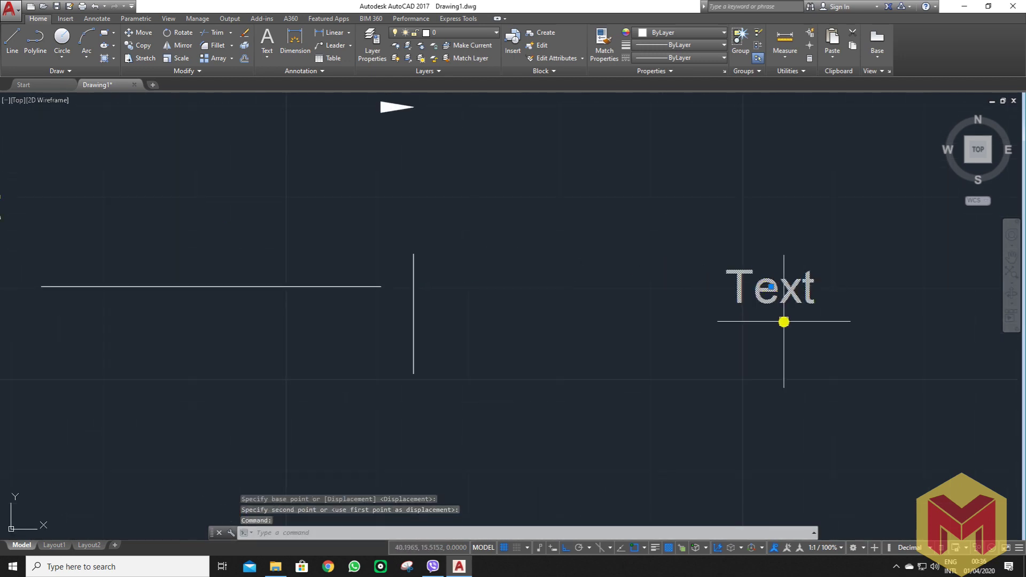
Copy the Text label below itself and retype the copy as 'Symbol & Arrows'.
{"action": "middle_click_drag", "start_coordinate": [783, 320], "coordinate": [513, 323]}
{"action": "type", "text": "co"}
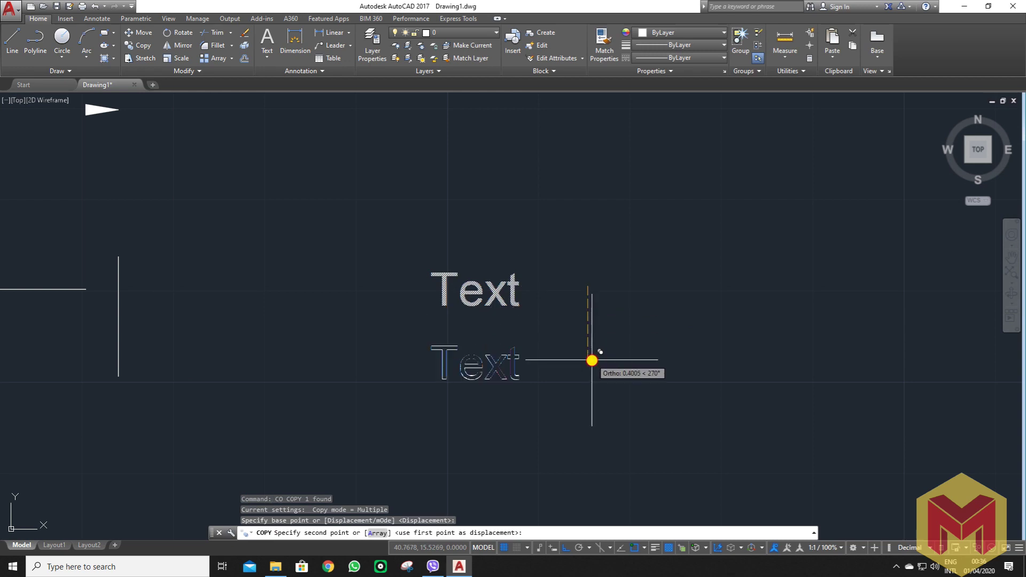
{"action": "left_click", "coordinate": [591, 360]}
{"action": "key", "text": "Return"}
{"action": "double_click", "coordinate": [480, 364]}
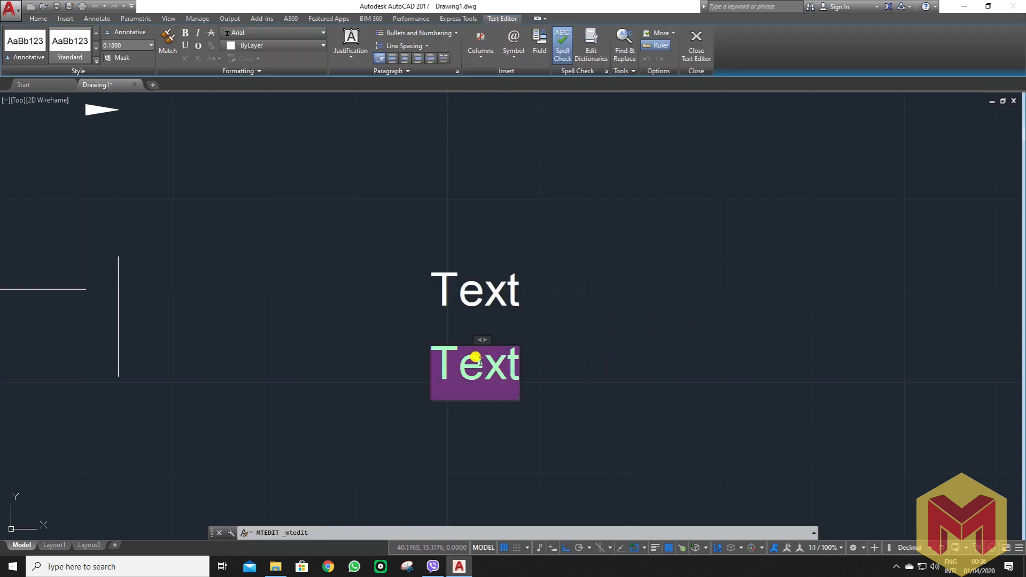
{"action": "type", "text": "S"}
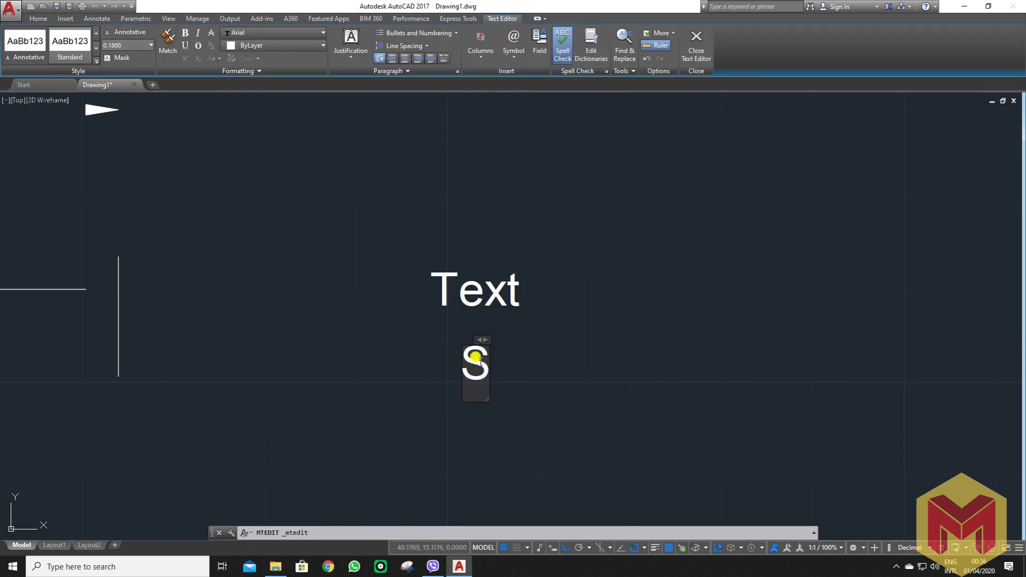
{"action": "type", "text": "ymbol"}
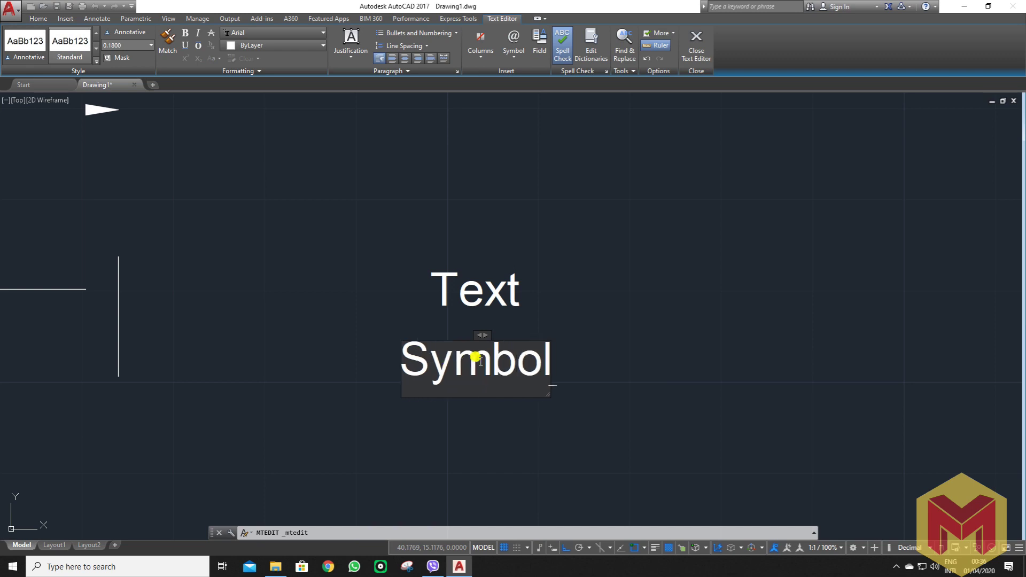
{"action": "type", "text": " & Arrow"}
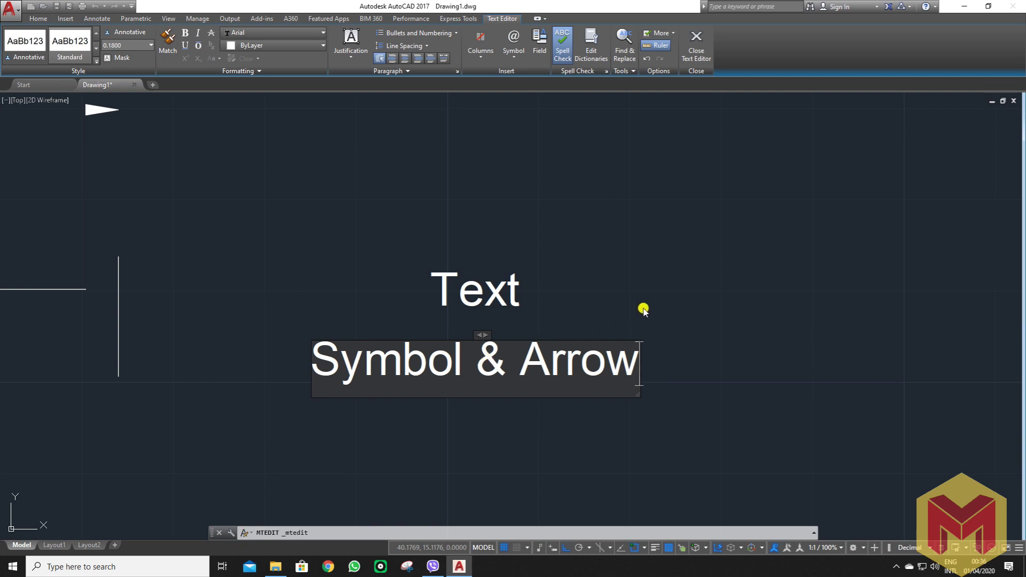
{"action": "type", "text": "s"}
{"action": "left_click", "coordinate": [667, 291]}
Nudge the Text label slightly higher and window-select the dimension lines.
{"action": "scroll", "coordinate": [694, 321], "scroll_direction": "down", "scroll_amount": 3}
{"action": "scroll", "coordinate": [588, 305], "scroll_direction": "down", "scroll_amount": 2}
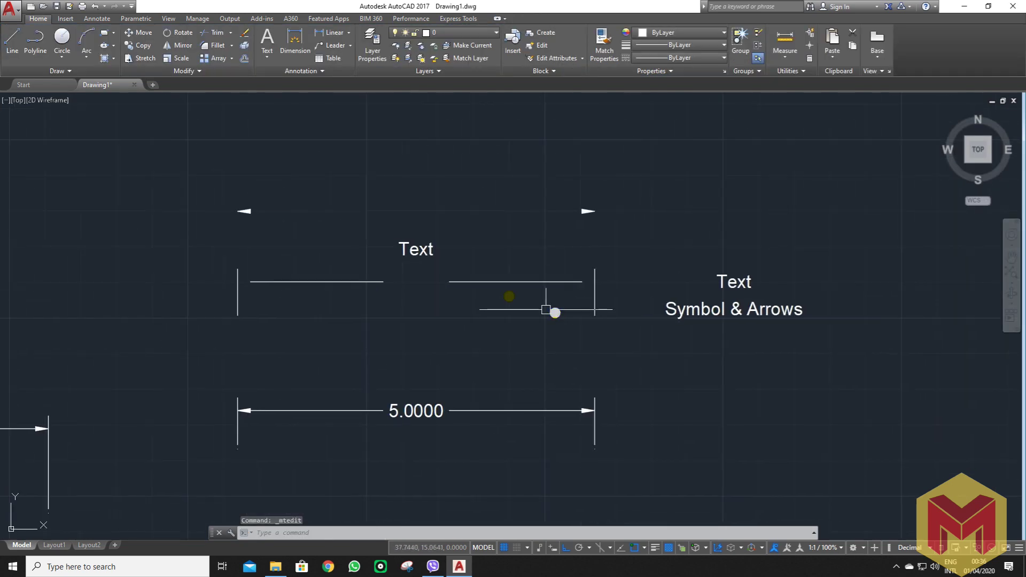
{"action": "left_click", "coordinate": [421, 253]}
{"action": "type", "text": "m"}
{"action": "key", "text": "Return"}
{"action": "left_click", "coordinate": [469, 222]}
{"action": "left_click", "coordinate": [469, 202]}
{"action": "left_click", "coordinate": [622, 266]}
{"action": "left_click", "coordinate": [180, 322]}
{"action": "left_click", "coordinate": [623, 252]}
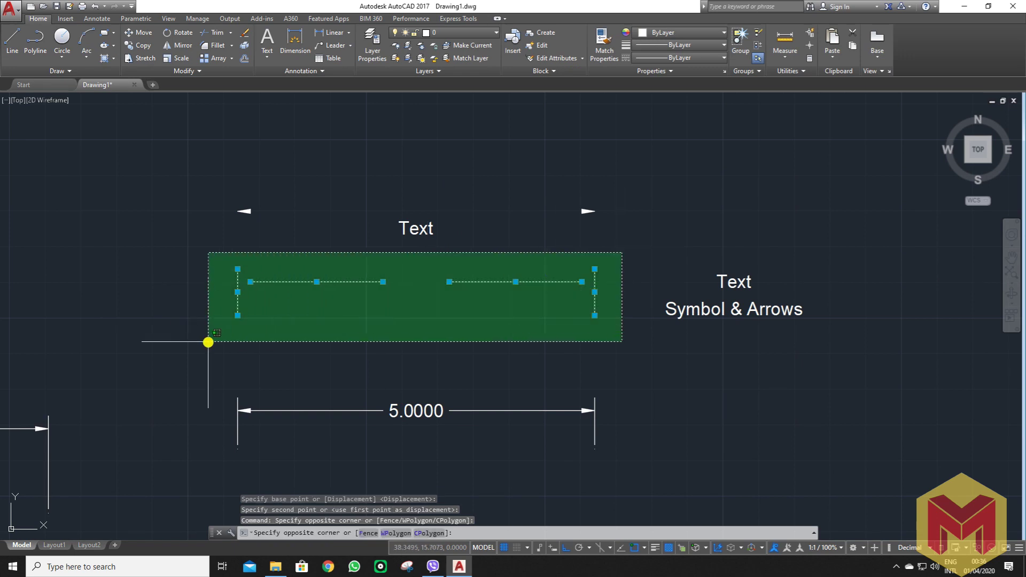
{"action": "left_click", "coordinate": [209, 342]}
{"action": "middle_click_drag", "start_coordinate": [531, 328], "coordinate": [378, 328]}
Copy the Text label below Symbol & Arrows and retype the copy as 'Line'.
{"action": "scroll", "coordinate": [602, 312], "scroll_direction": "up", "scroll_amount": 2}
{"action": "left_click", "coordinate": [573, 271]}
{"action": "middle_click_drag", "start_coordinate": [641, 294], "coordinate": [543, 284]}
{"action": "type", "text": "co"}
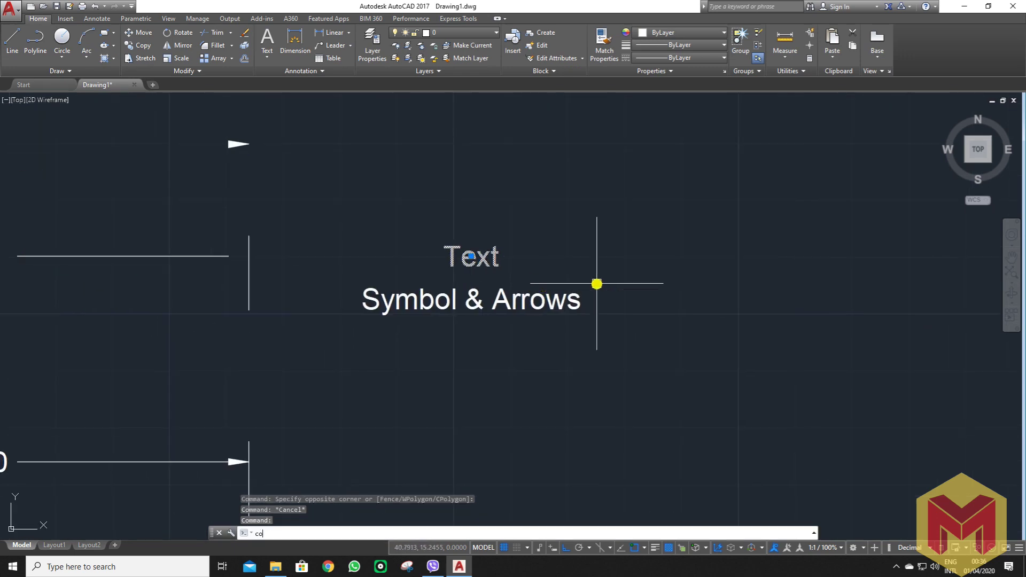
{"action": "key", "text": "Return"}
{"action": "left_click", "coordinate": [661, 254]}
{"action": "left_click", "coordinate": [659, 350]}
{"action": "key", "text": "Return"}
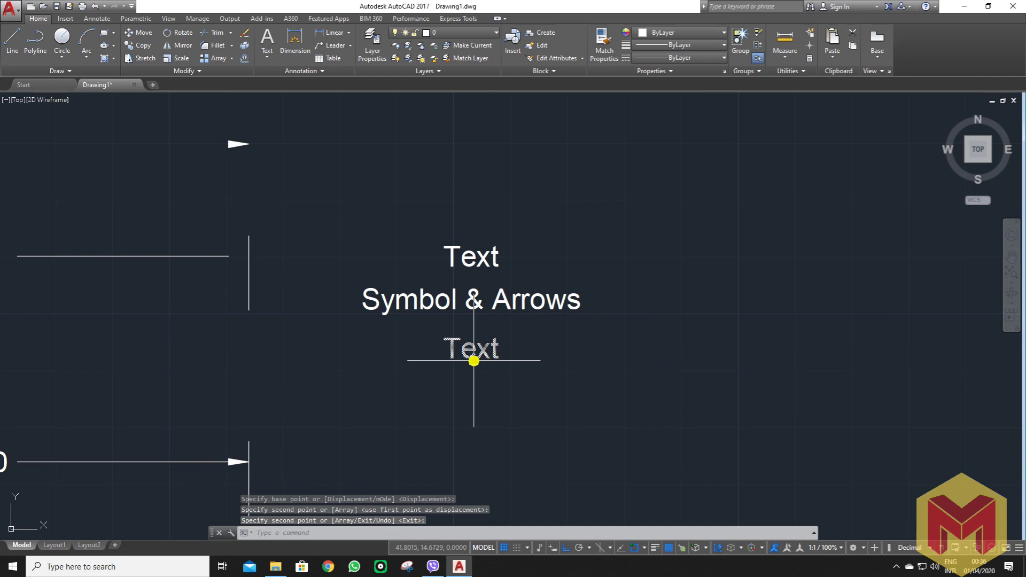
{"action": "double_click", "coordinate": [470, 352]}
{"action": "scroll", "coordinate": [455, 271], "scroll_direction": "up", "scroll_amount": 2}
{"action": "double_click", "coordinate": [488, 398]}
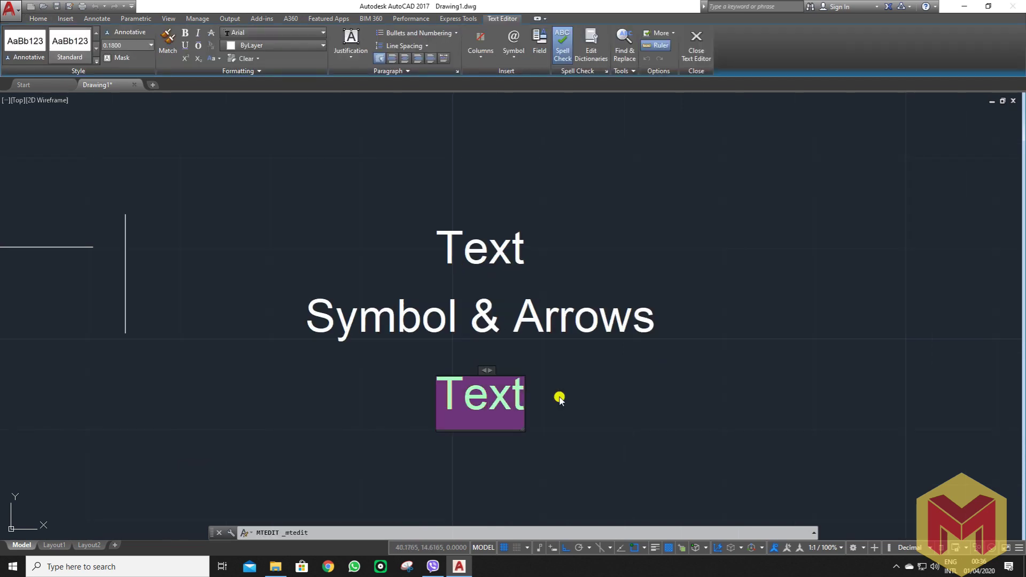
{"action": "type", "text": "Line"}
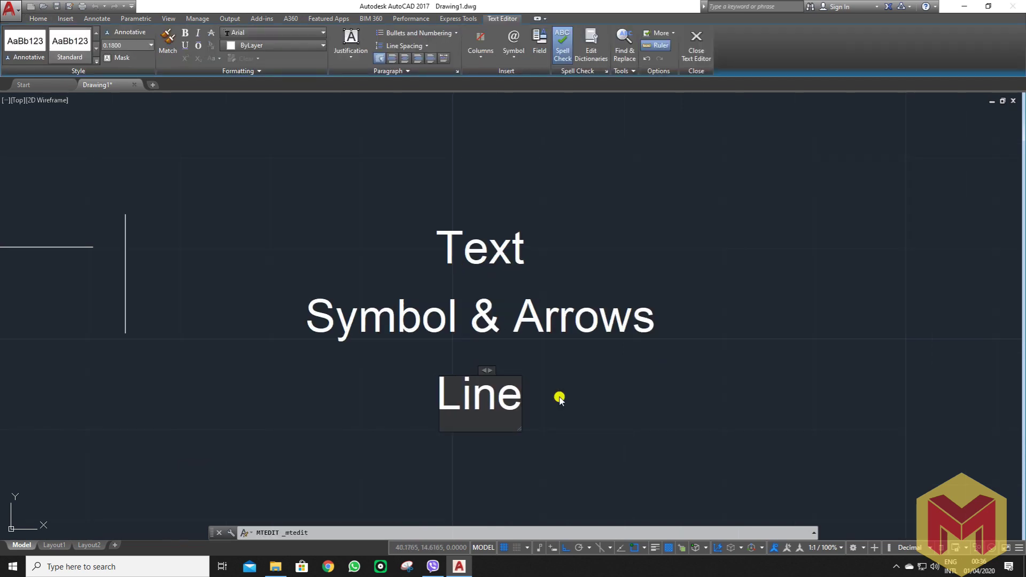
{"action": "left_click", "coordinate": [559, 398]}
{"action": "scroll", "coordinate": [599, 355], "scroll_direction": "down", "scroll_amount": 2}
{"action": "scroll", "coordinate": [600, 350], "scroll_direction": "down", "scroll_amount": 2}
{"action": "scroll", "coordinate": [376, 432], "scroll_direction": "up", "scroll_amount": 3}
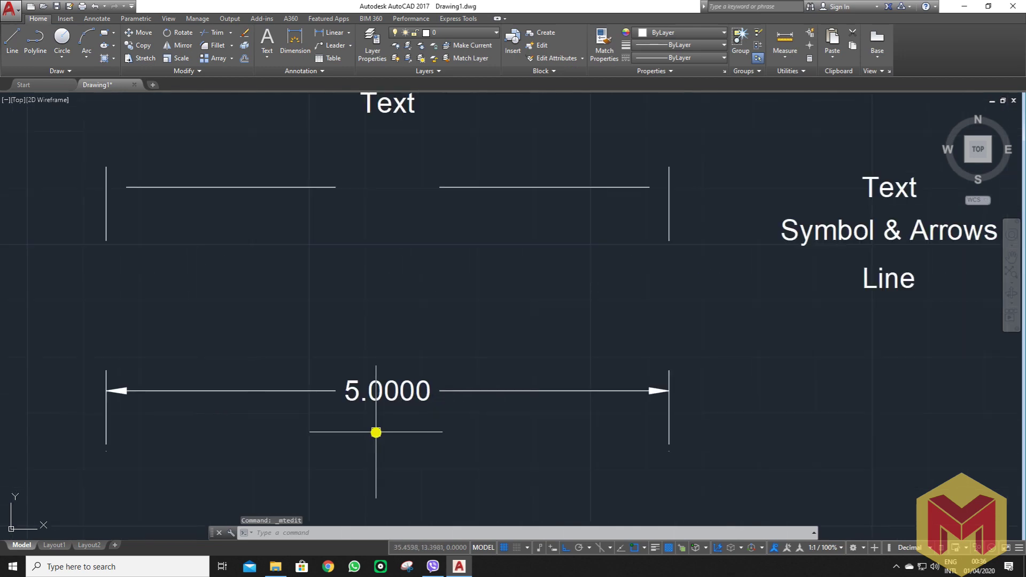
{"action": "scroll", "coordinate": [375, 431], "scroll_direction": "down", "scroll_amount": 2}
{"action": "middle_click_drag", "start_coordinate": [376, 432], "coordinate": [467, 375]}
{"action": "scroll", "coordinate": [602, 368], "scroll_direction": "up", "scroll_amount": 4}
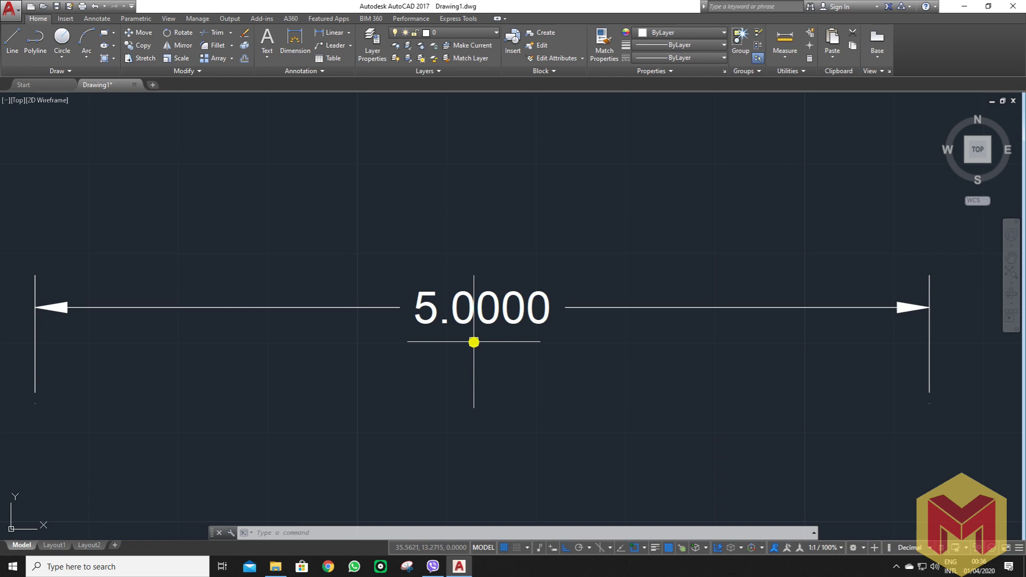
{"action": "scroll", "coordinate": [473, 342], "scroll_direction": "down", "scroll_amount": 4}
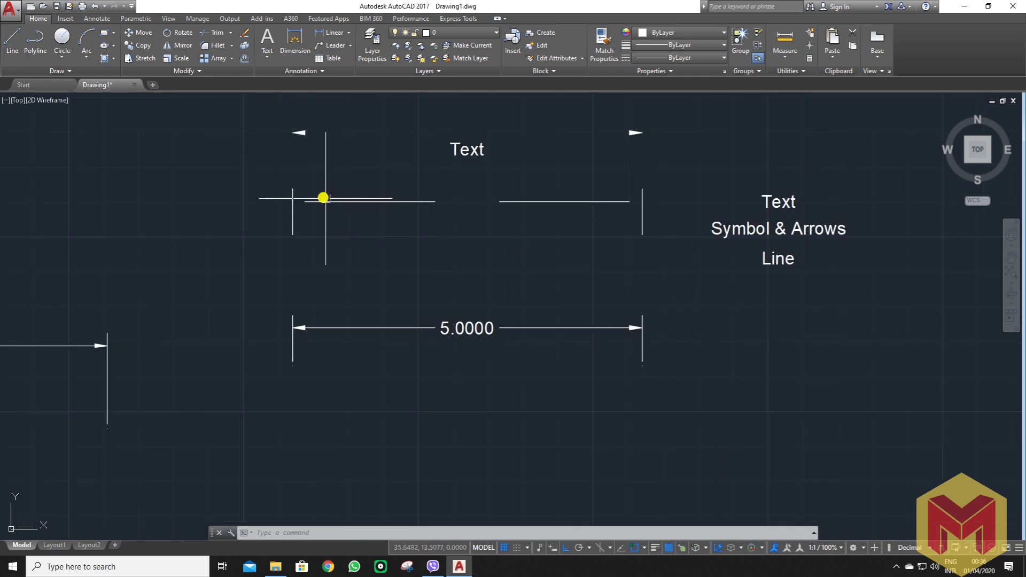
{"action": "scroll", "coordinate": [294, 340], "scroll_direction": "up", "scroll_amount": 4}
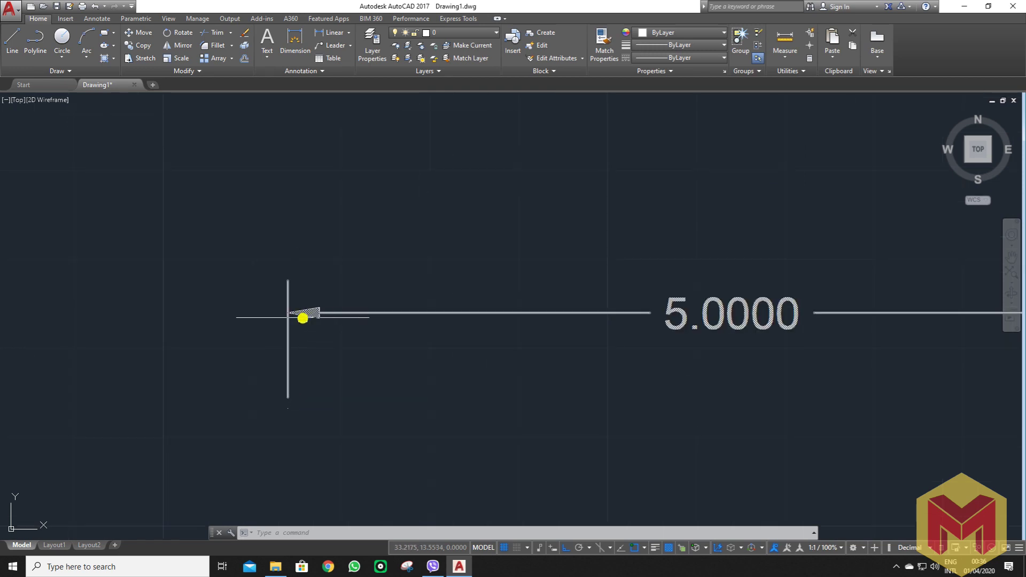
{"action": "scroll", "coordinate": [300, 315], "scroll_direction": "down", "scroll_amount": 2}
{"action": "scroll", "coordinate": [761, 347], "scroll_direction": "down", "scroll_amount": 4}
{"action": "scroll", "coordinate": [855, 286], "scroll_direction": "up", "scroll_amount": 4}
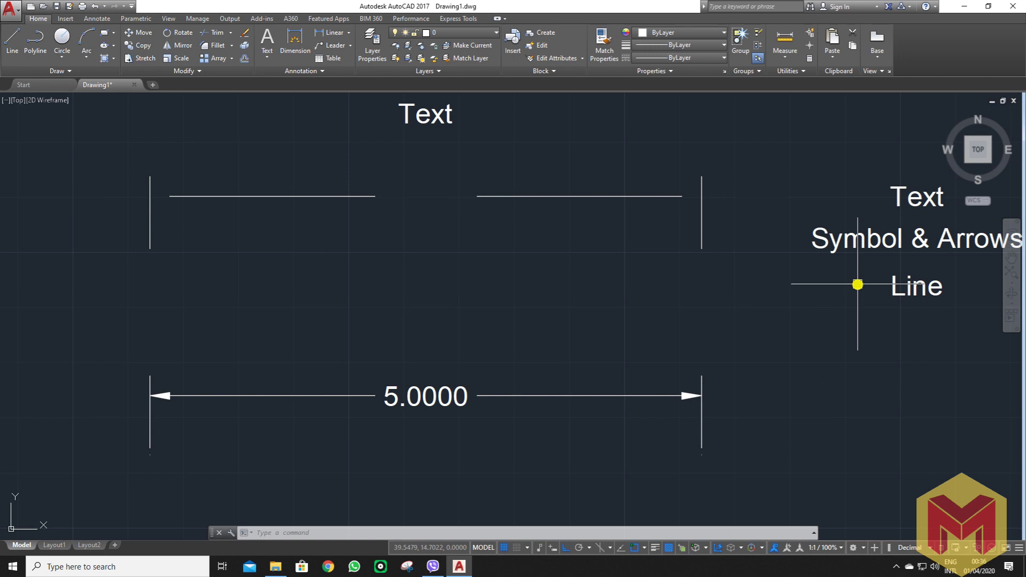
{"action": "scroll", "coordinate": [775, 288], "scroll_direction": "down", "scroll_amount": 2}
{"action": "left_click", "coordinate": [702, 229]}
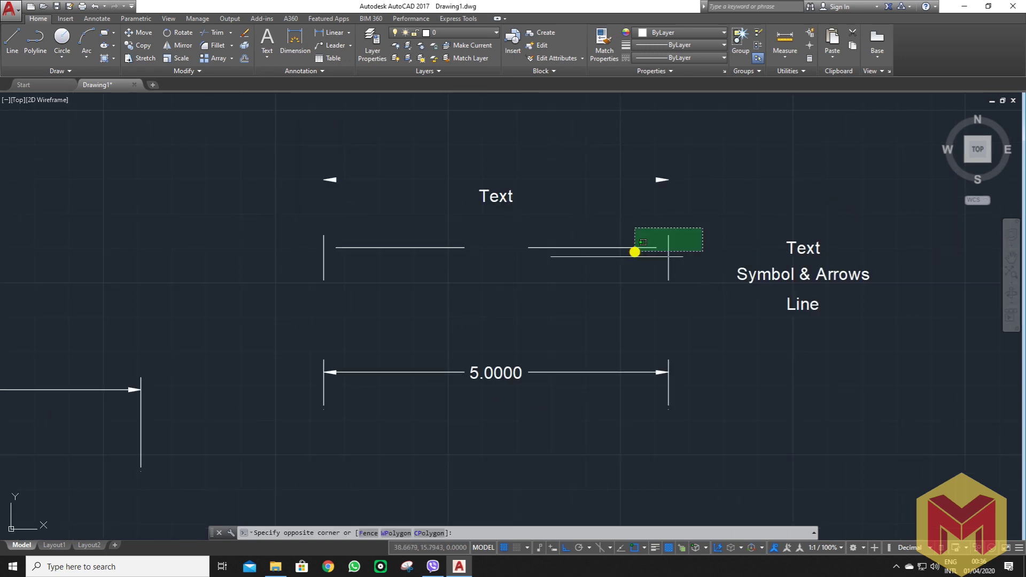
{"action": "left_click", "coordinate": [261, 286]}
{"action": "left_click", "coordinate": [710, 229]}
Copy the Line label to a second position beside the original.
{"action": "left_click", "coordinate": [327, 283]}
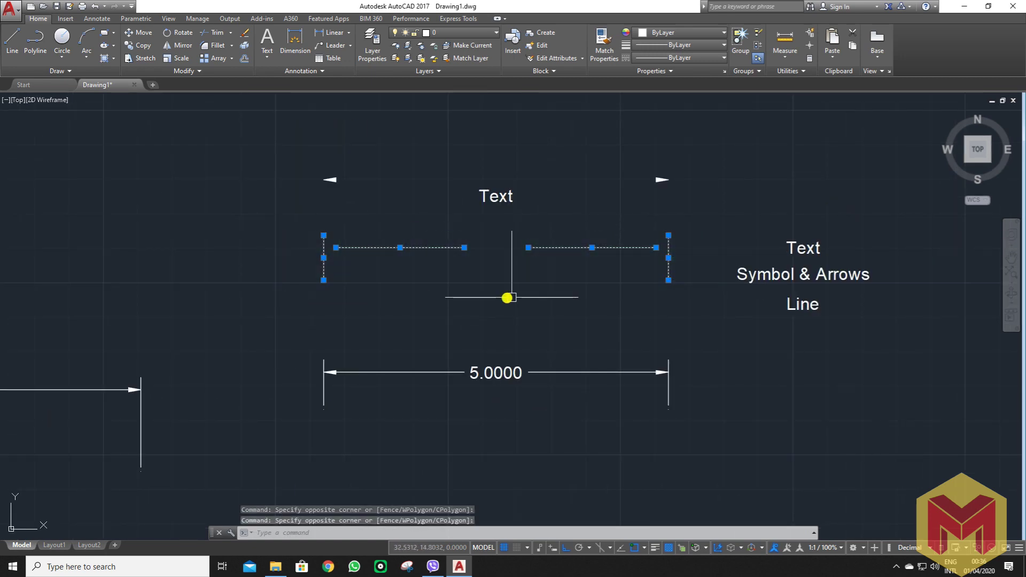
{"action": "middle_click_drag", "start_coordinate": [507, 297], "coordinate": [405, 300]}
{"action": "type", "text": "co"}
{"action": "key", "text": "Return"}
{"action": "scroll", "coordinate": [679, 316], "scroll_direction": "up", "scroll_amount": 2}
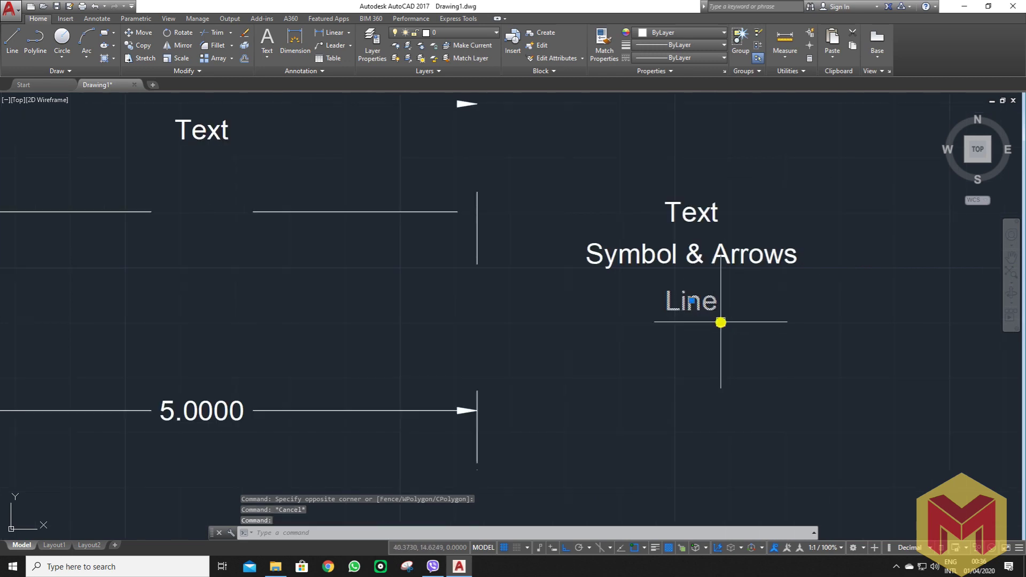
{"action": "middle_click_drag", "start_coordinate": [719, 320], "coordinate": [531, 325]}
{"action": "left_click", "coordinate": [531, 325]}
{"action": "left_click", "coordinate": [653, 348]}
{"action": "left_click", "coordinate": [654, 309]}
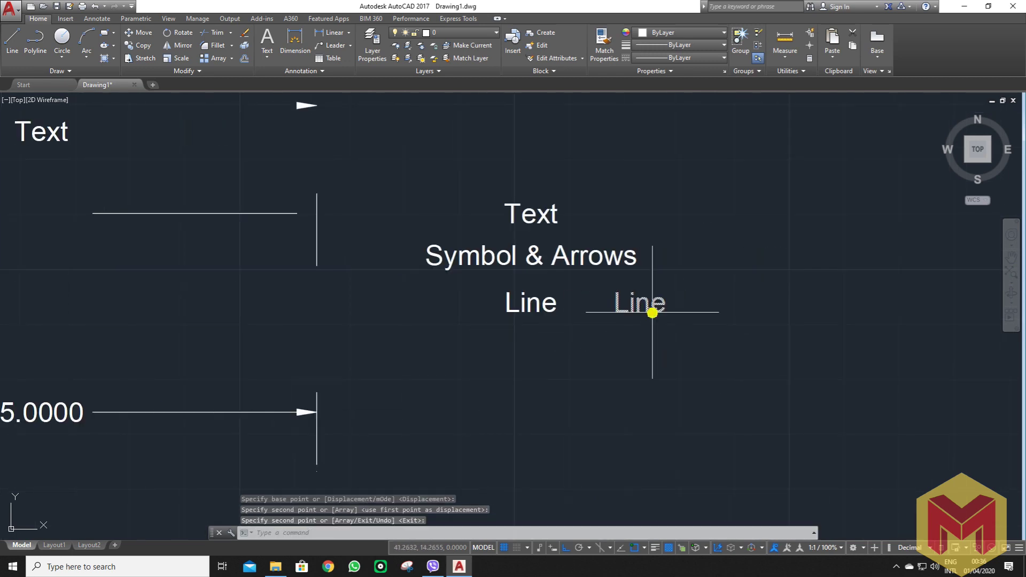
Move the copied label below Line and edit it to read 'Dimension Line'.
{"action": "middle_click_drag", "start_coordinate": [710, 310], "coordinate": [656, 310]}
{"action": "type", "text": "m"}
{"action": "key", "text": "Return"}
{"action": "left_click", "coordinate": [680, 297]}
{"action": "left_click", "coordinate": [683, 348]}
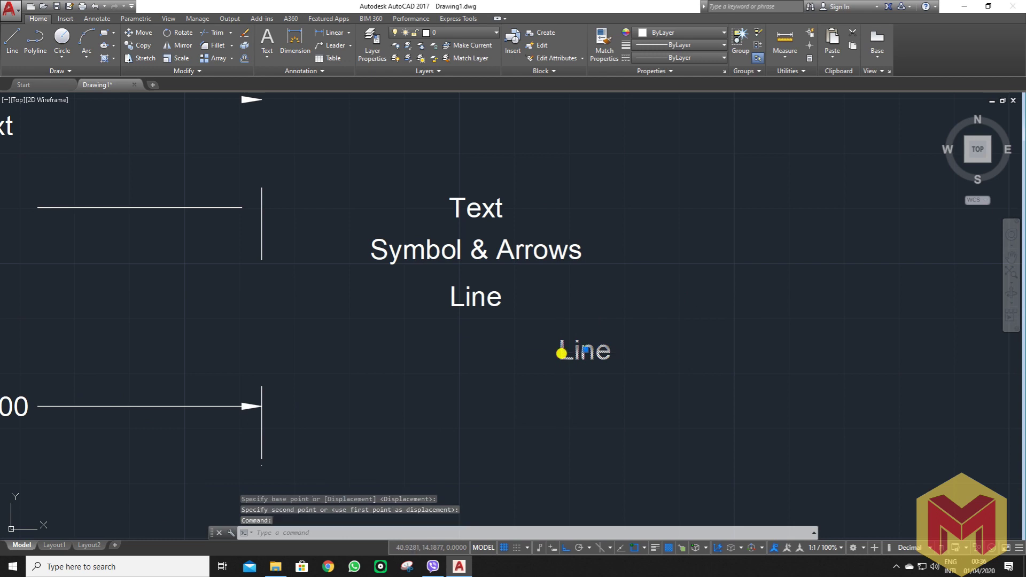
{"action": "double_click", "coordinate": [557, 350]}
{"action": "type", "text": "imension"}
{"action": "left_click", "coordinate": [630, 390]}
Shift the Dimension Line label slightly to the right.
{"action": "left_click", "coordinate": [623, 369]}
{"action": "type", "text": "m"}
{"action": "key", "text": "Return"}
{"action": "left_click", "coordinate": [622, 394]}
{"action": "left_click", "coordinate": [654, 370]}
Copy the Dimension Line label to a position below it.
{"action": "left_click", "coordinate": [620, 347]}
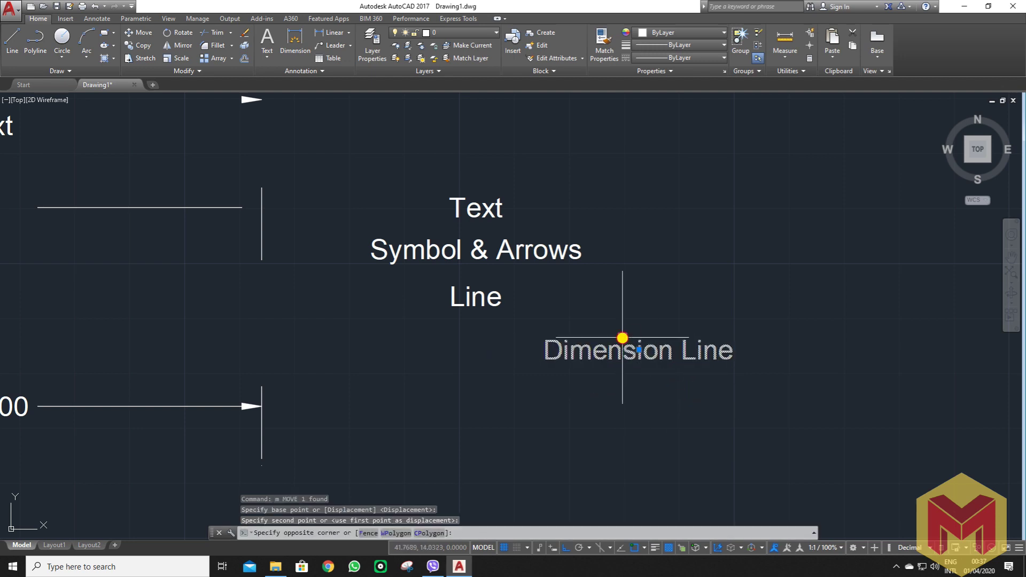
{"action": "middle_click_drag", "start_coordinate": [651, 396], "coordinate": [575, 366]}
{"action": "type", "text": "co"}
{"action": "key", "text": "Return"}
{"action": "left_click", "coordinate": [605, 366]}
{"action": "left_click", "coordinate": [599, 412]}
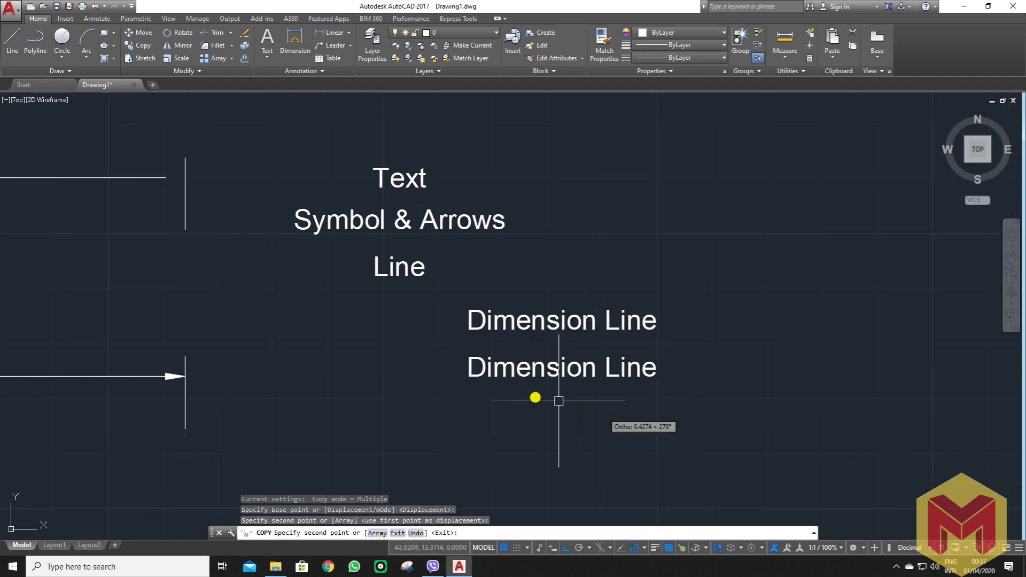
{"action": "key", "text": "Escape"}
Edit the lower copy so it reads 'Extension Line'.
{"action": "double_click", "coordinate": [514, 370]}
{"action": "left_click_drag", "start_coordinate": [514, 371], "coordinate": [458, 372]}
{"action": "type", "text": "Exten"}
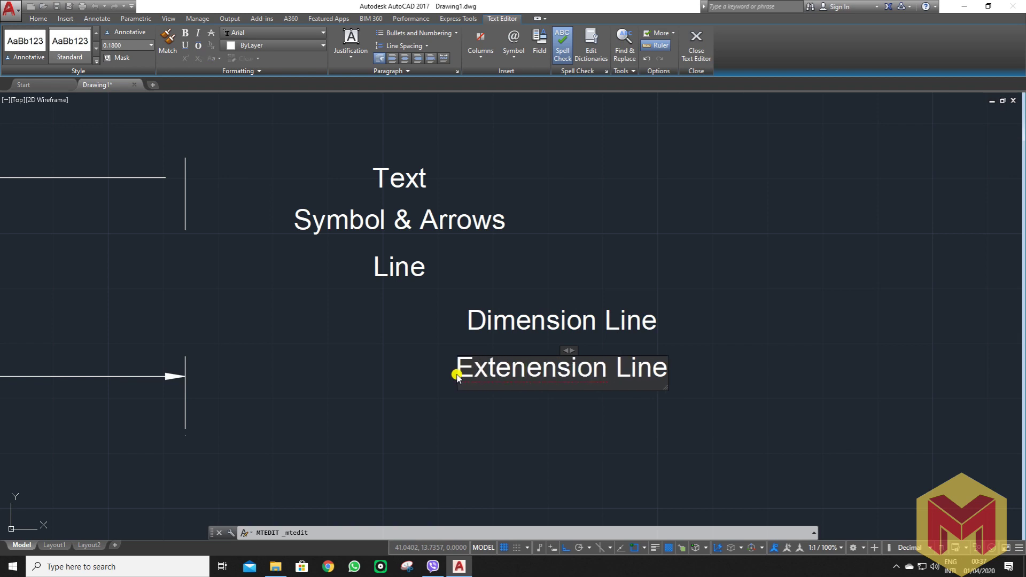
{"action": "key", "text": "Delete"}
{"action": "key", "text": "Delete"}
{"action": "left_click", "coordinate": [456, 375]}
{"action": "scroll", "coordinate": [447, 360], "scroll_direction": "up", "scroll_amount": 1}
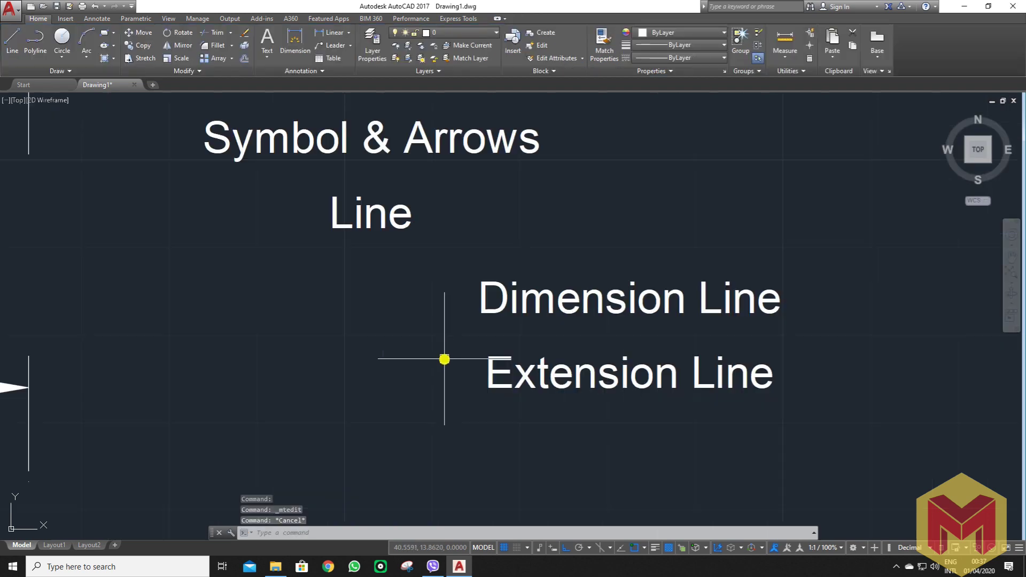
Draw an L-shaped bracket from under Line down and across to Extension Line.
{"action": "type", "text": "l"}
{"action": "key", "text": "Return"}
{"action": "left_click", "coordinate": [375, 260]}
{"action": "left_click", "coordinate": [375, 376]}
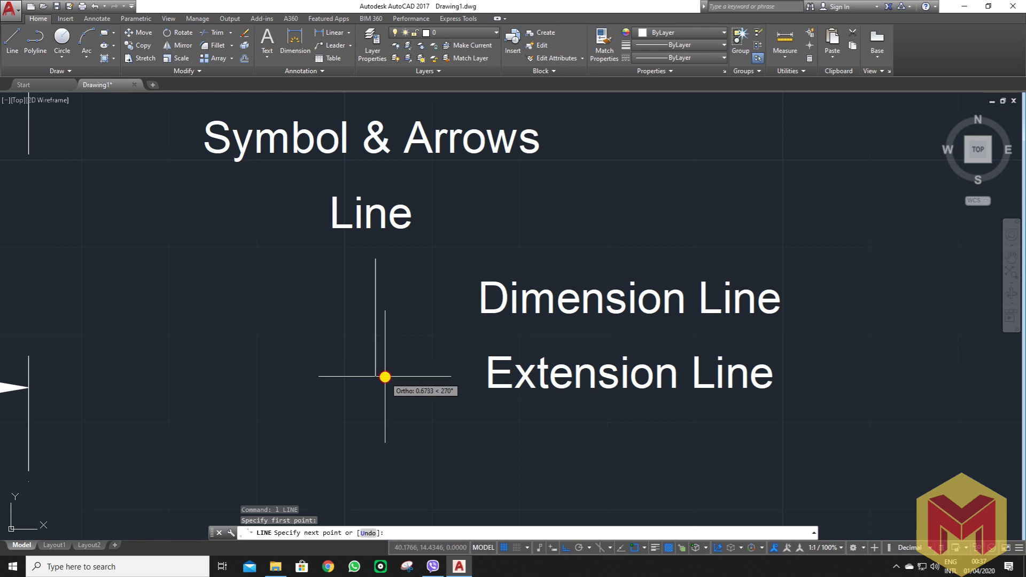
{"action": "left_click", "coordinate": [452, 376]}
{"action": "key", "text": "Return"}
Copy the bracket's horizontal stroke up beside Dimension Line.
{"action": "type", "text": "co"}
{"action": "key", "text": "Return"}
{"action": "left_click", "coordinate": [435, 334]}
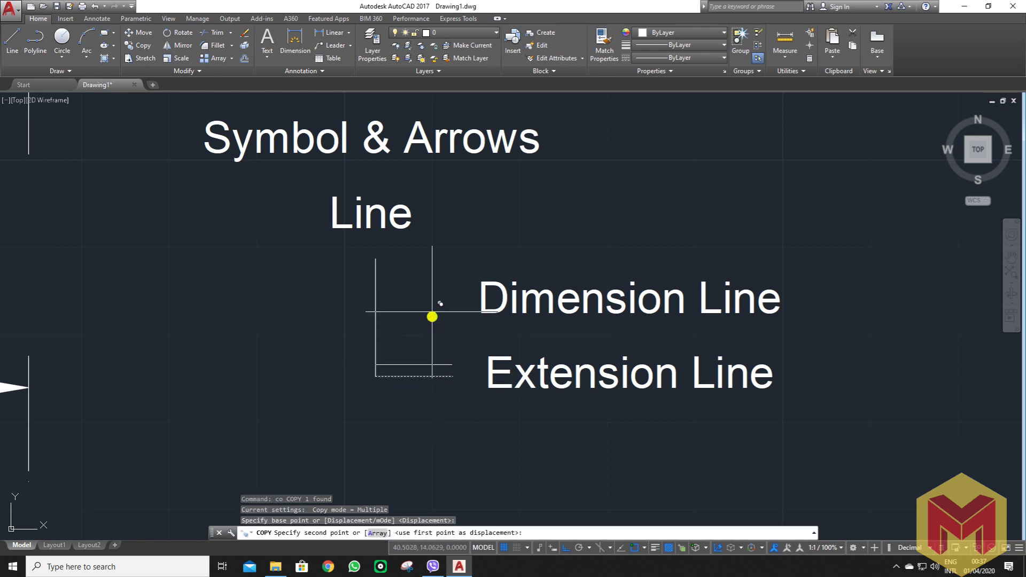
{"action": "left_click", "coordinate": [435, 265]}
{"action": "scroll", "coordinate": [461, 283], "scroll_direction": "down", "scroll_amount": 2}
Cancel the pending copy and zoom until Dimension Line and Extension Line labels are visible.
{"action": "scroll", "coordinate": [550, 310], "scroll_direction": "down", "scroll_amount": 2}
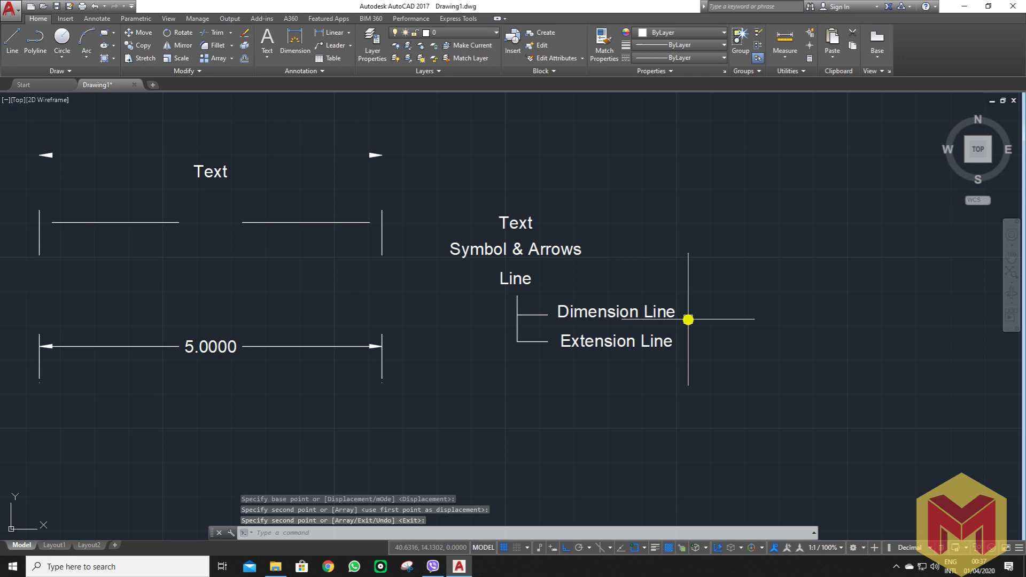
{"action": "scroll", "coordinate": [530, 344], "scroll_direction": "down", "scroll_amount": 1}
{"action": "scroll", "coordinate": [448, 366], "scroll_direction": "up", "scroll_amount": 1}
{"action": "scroll", "coordinate": [449, 367], "scroll_direction": "down", "scroll_amount": 1}
{"action": "scroll", "coordinate": [359, 374], "scroll_direction": "up", "scroll_amount": 1}
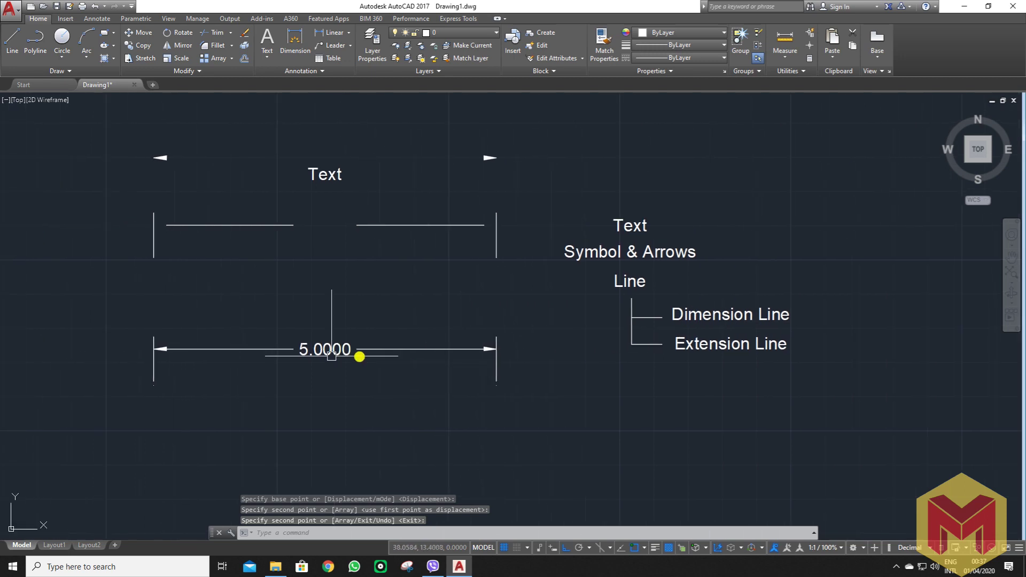
{"action": "scroll", "coordinate": [330, 387], "scroll_direction": "up", "scroll_amount": 2}
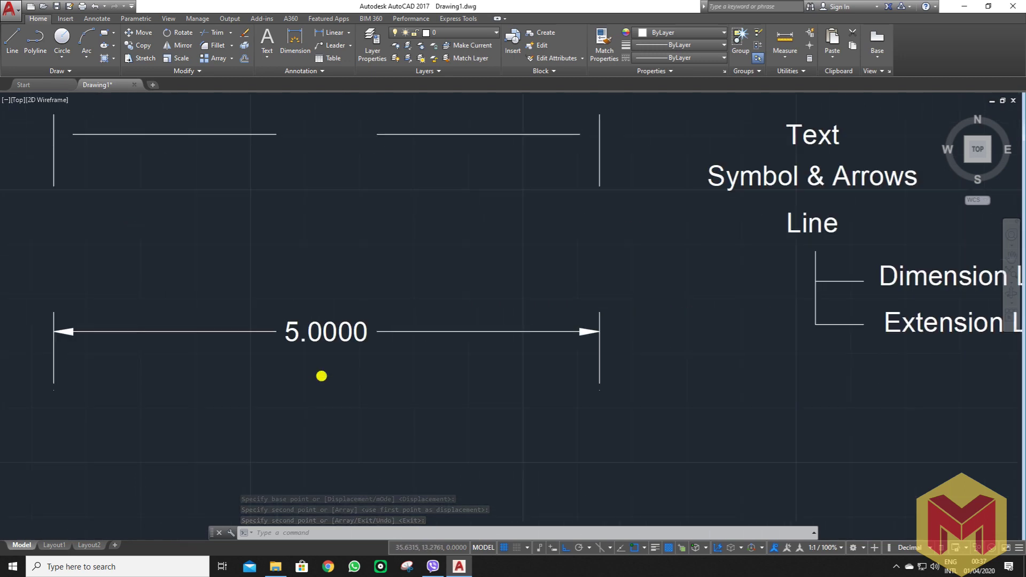
{"action": "scroll", "coordinate": [322, 380], "scroll_direction": "up", "scroll_amount": 2}
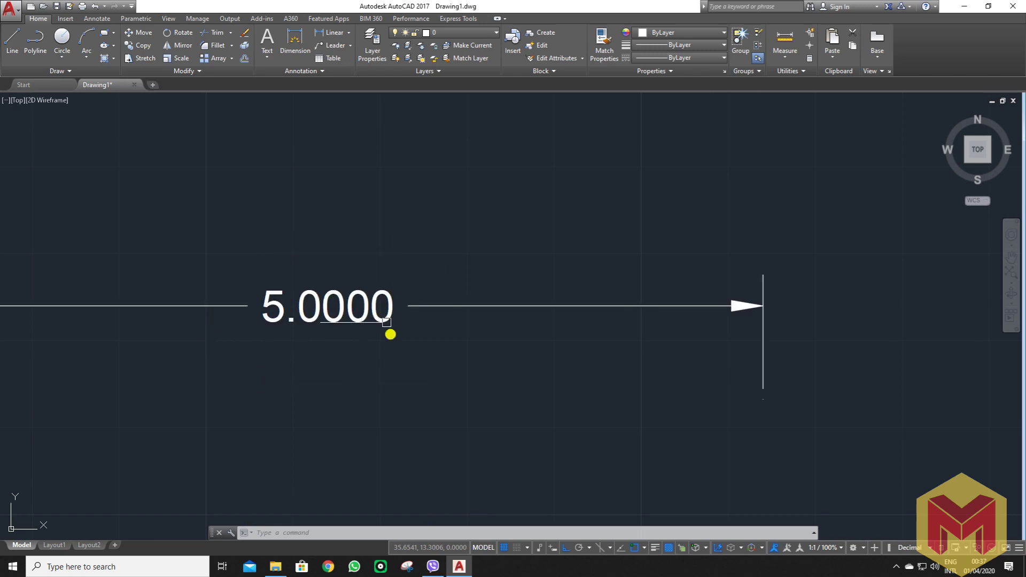
{"action": "scroll", "coordinate": [374, 310], "scroll_direction": "down", "scroll_amount": 2}
{"action": "scroll", "coordinate": [310, 315], "scroll_direction": "up", "scroll_amount": 2}
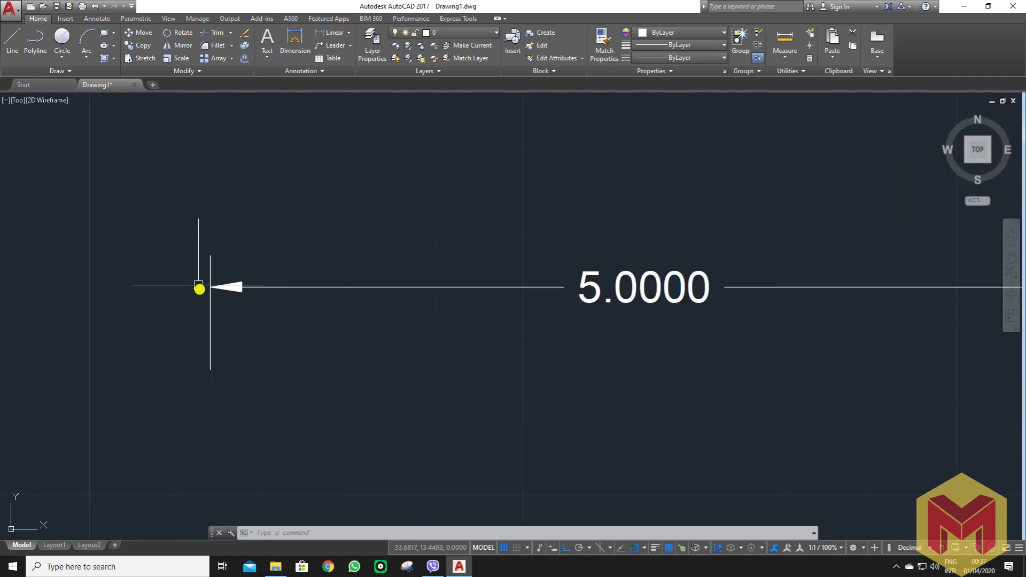
{"action": "scroll", "coordinate": [379, 288], "scroll_direction": "down", "scroll_amount": 1}
{"action": "scroll", "coordinate": [443, 293], "scroll_direction": "up", "scroll_amount": 1}
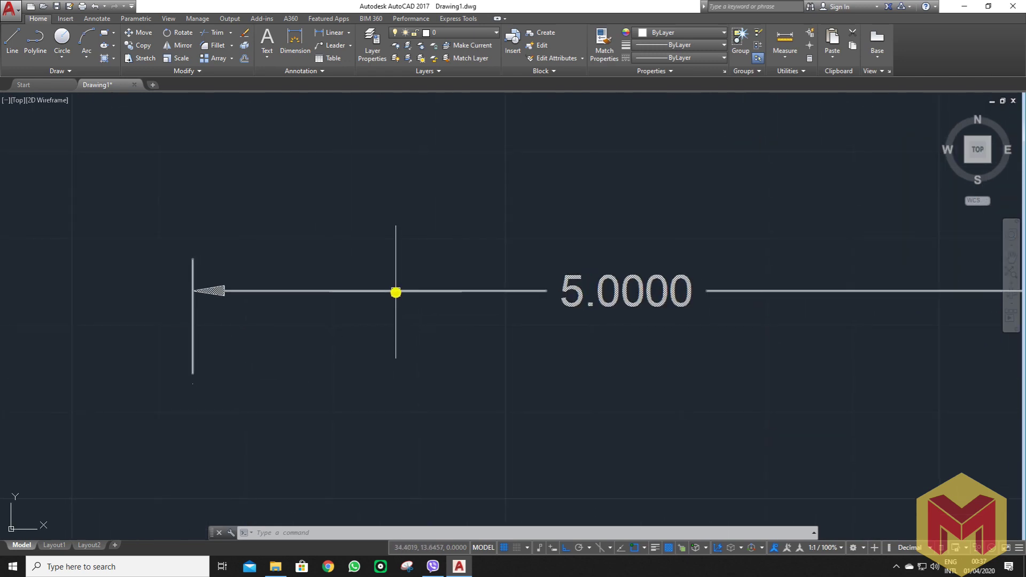
{"action": "scroll", "coordinate": [456, 316], "scroll_direction": "down", "scroll_amount": 2}
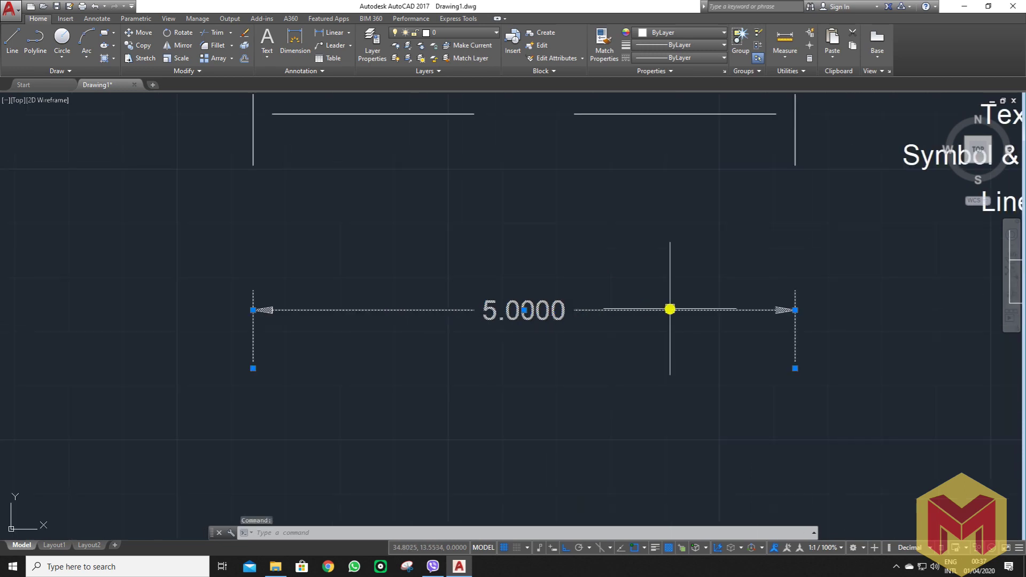
{"action": "key", "text": "Escape"}
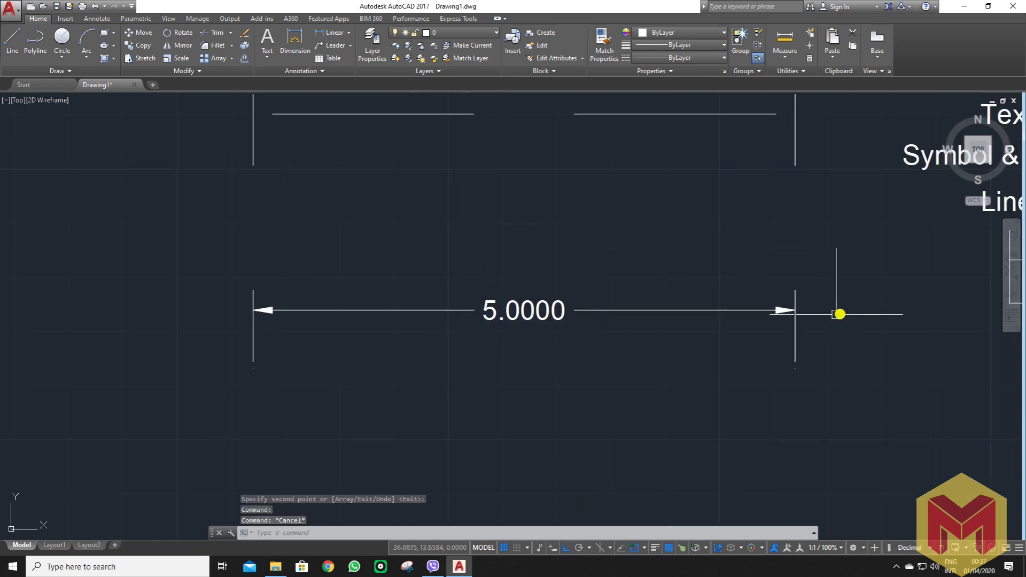
{"action": "scroll", "coordinate": [802, 320], "scroll_direction": "up", "scroll_amount": 2}
{"action": "scroll", "coordinate": [534, 302], "scroll_direction": "down", "scroll_amount": 2}
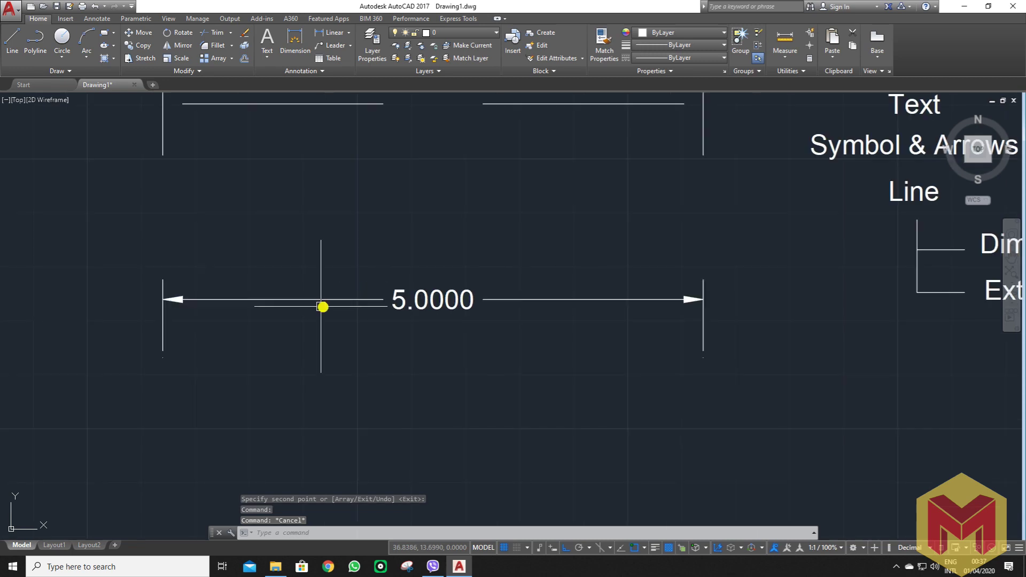
{"action": "key", "text": "Escape"}
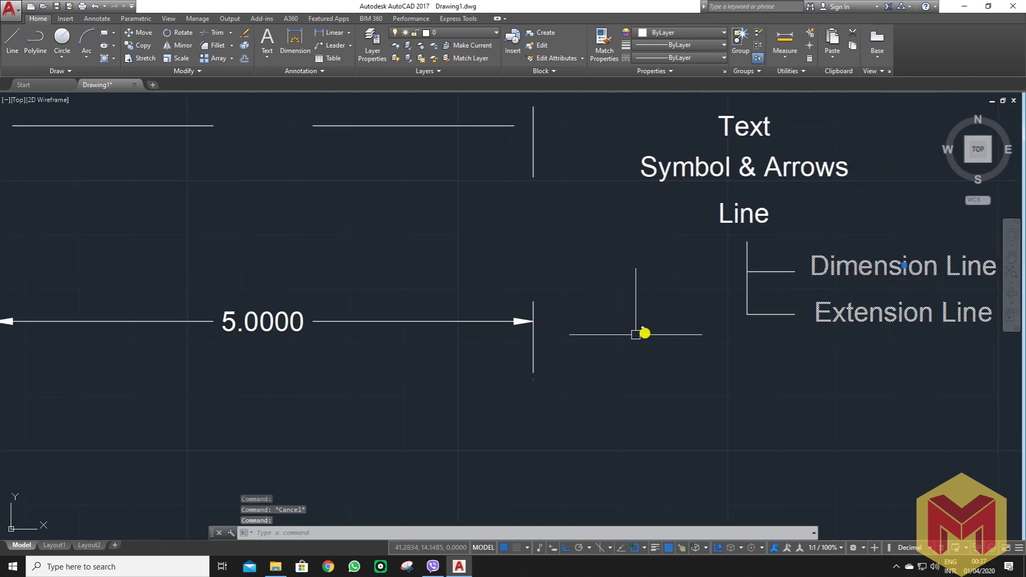
{"action": "scroll", "coordinate": [644, 335], "scroll_direction": "down", "scroll_amount": 1}
{"action": "scroll", "coordinate": [500, 374], "scroll_direction": "up", "scroll_amount": 1}
{"action": "middle_click_drag", "start_coordinate": [482, 336], "coordinate": [483, 354]}
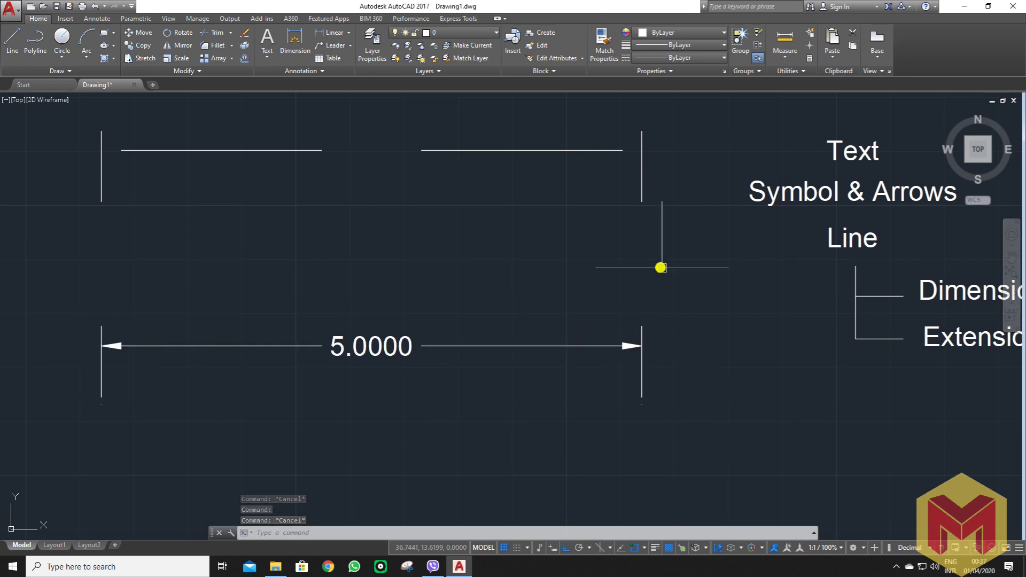
{"action": "middle_click_drag", "start_coordinate": [652, 318], "coordinate": [472, 319]}
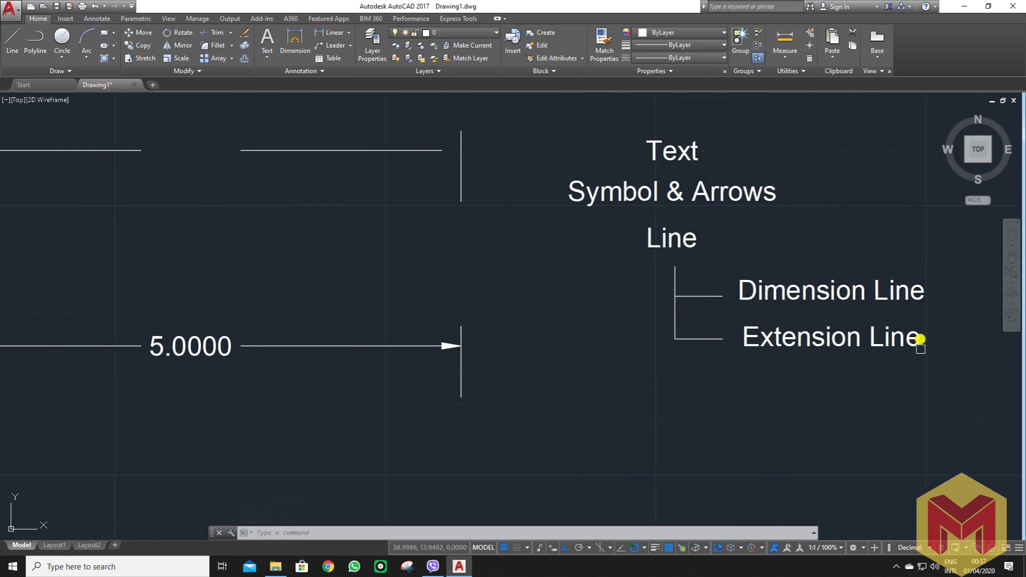
{"action": "middle_click_drag", "start_coordinate": [504, 390], "coordinate": [673, 378]}
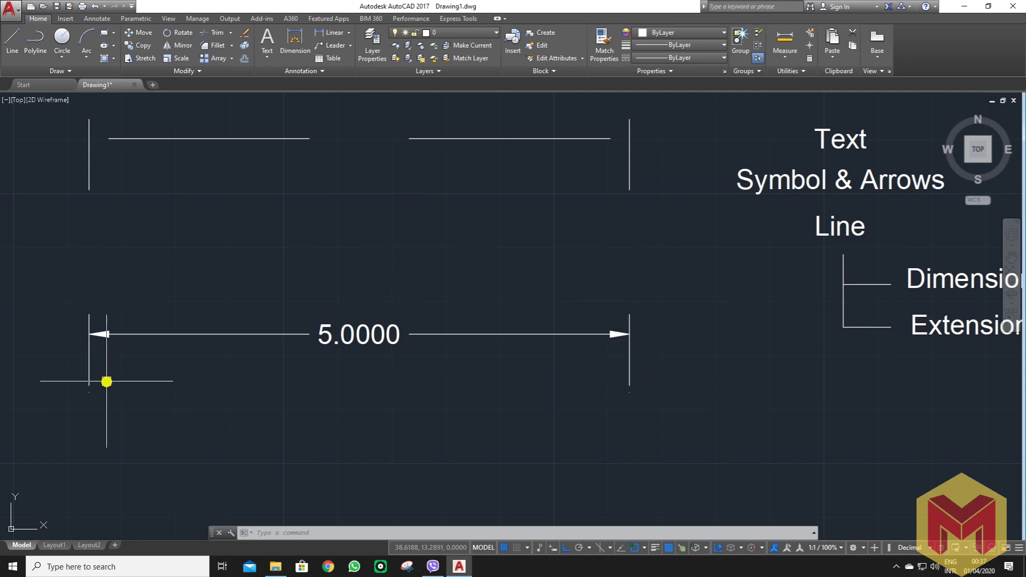
{"action": "scroll", "coordinate": [352, 406], "scroll_direction": "down", "scroll_amount": 3}
{"action": "middle_click_drag", "start_coordinate": [337, 389], "coordinate": [635, 371]}
{"action": "scroll", "coordinate": [389, 405], "scroll_direction": "up", "scroll_amount": 2}
{"action": "middle_click_drag", "start_coordinate": [390, 405], "coordinate": [609, 355]}
{"action": "scroll", "coordinate": [543, 372], "scroll_direction": "up", "scroll_amount": 2}
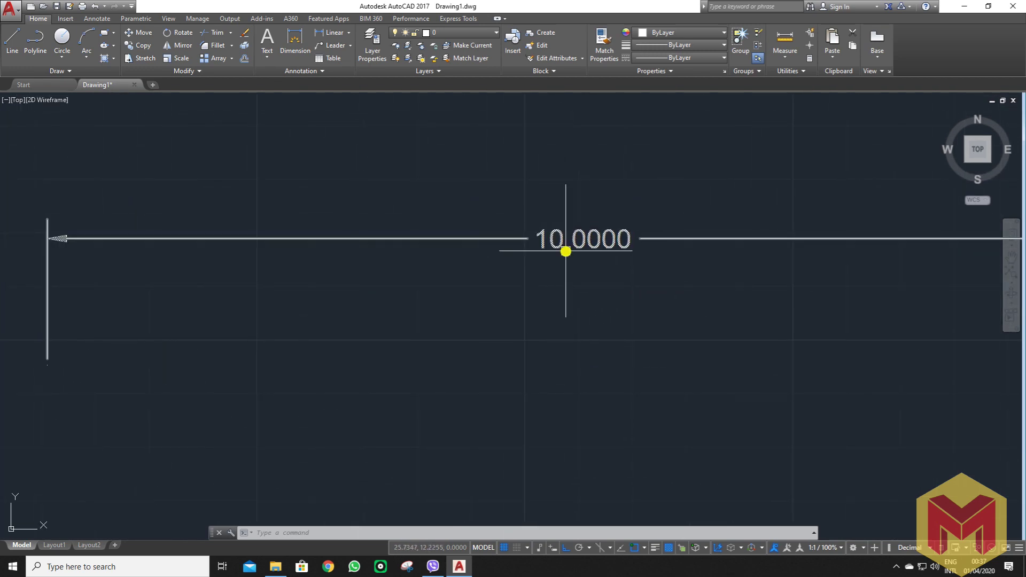
{"action": "scroll", "coordinate": [566, 251], "scroll_direction": "down", "scroll_amount": 4}
{"action": "scroll", "coordinate": [349, 256], "scroll_direction": "up", "scroll_amount": 2}
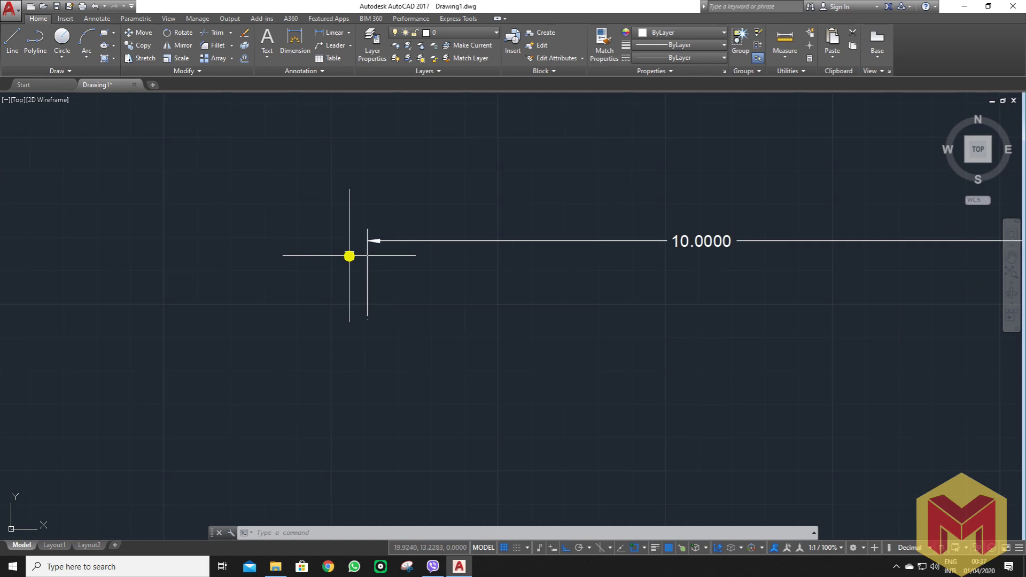
{"action": "middle_click_drag", "start_coordinate": [440, 261], "coordinate": [399, 267]}
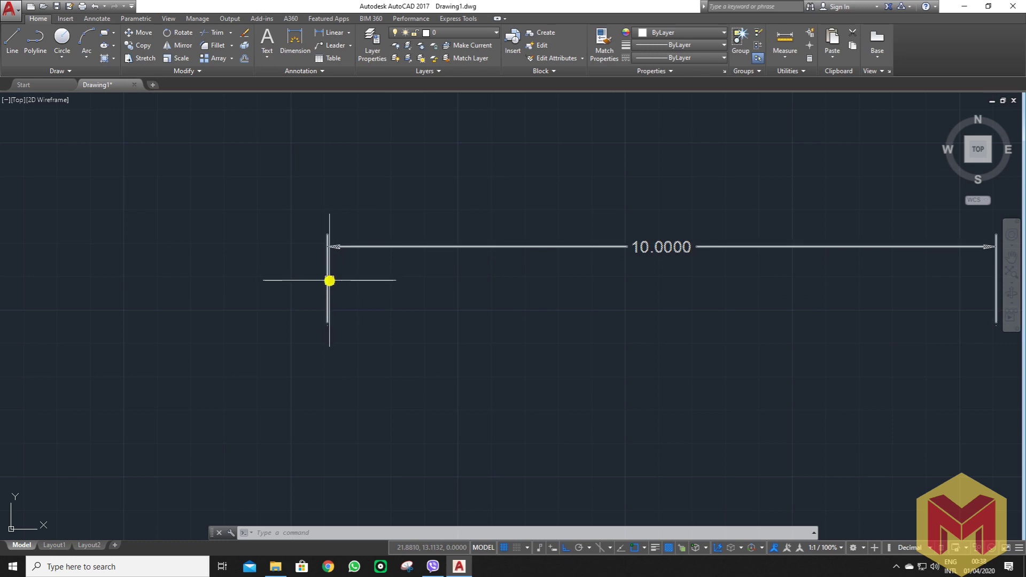
{"action": "scroll", "coordinate": [329, 280], "scroll_direction": "down", "scroll_amount": 2}
{"action": "middle_click_drag", "start_coordinate": [500, 297], "coordinate": [380, 298]}
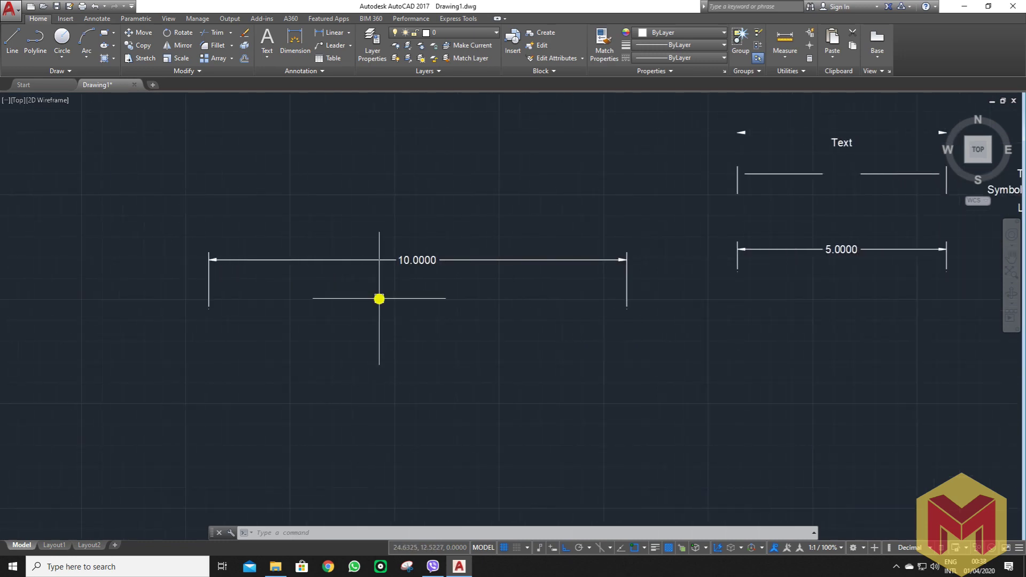
{"action": "scroll", "coordinate": [379, 298], "scroll_direction": "down", "scroll_amount": 2}
{"action": "mouse_move", "coordinate": [757, 298]}
{"action": "middle_mouse_down"}
{"action": "mouse_move", "coordinate": [693, 299]}
{"action": "mouse_move", "coordinate": [735, 293]}
{"action": "middle_mouse_up"}
{"action": "scroll", "coordinate": [710, 291], "scroll_direction": "up", "scroll_amount": 4}
{"action": "scroll", "coordinate": [722, 274], "scroll_direction": "up", "scroll_amount": 2}
{"action": "scroll", "coordinate": [700, 294], "scroll_direction": "up", "scroll_amount": 2}
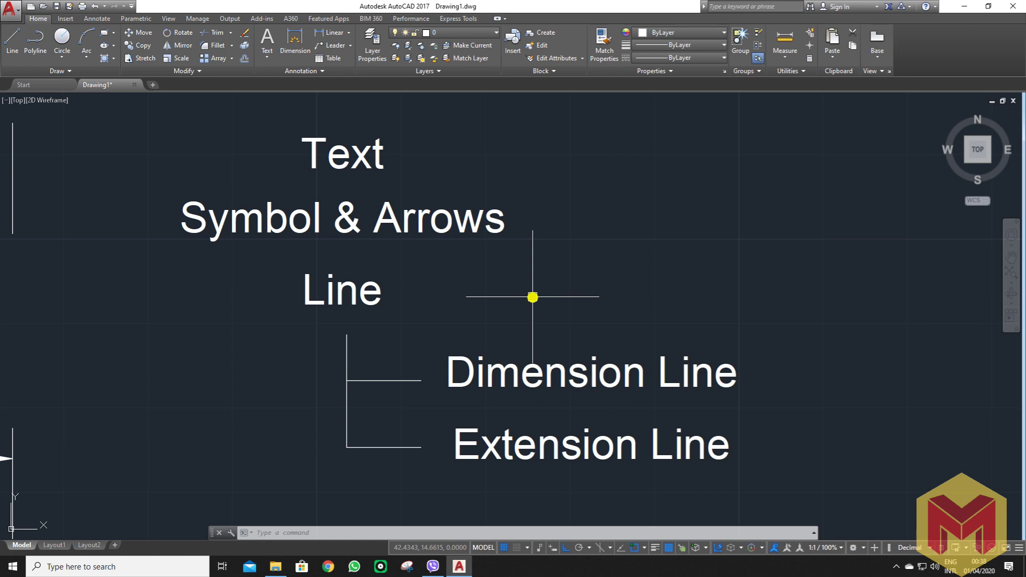
Copy the Dimension Line label to a spot above the existing labels.
{"action": "scroll", "coordinate": [532, 297], "scroll_direction": "down", "scroll_amount": 2}
{"action": "left_click", "coordinate": [540, 330]}
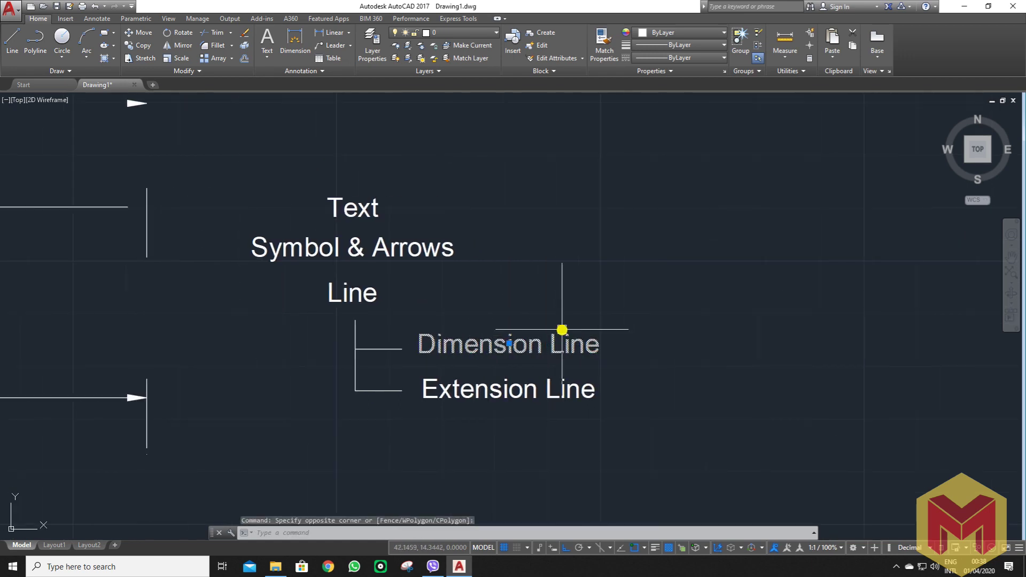
{"action": "type", "text": "co"}
{"action": "key", "text": "Return"}
{"action": "left_click", "coordinate": [561, 329]}
{"action": "middle_click_drag", "start_coordinate": [562, 201], "coordinate": [556, 284]}
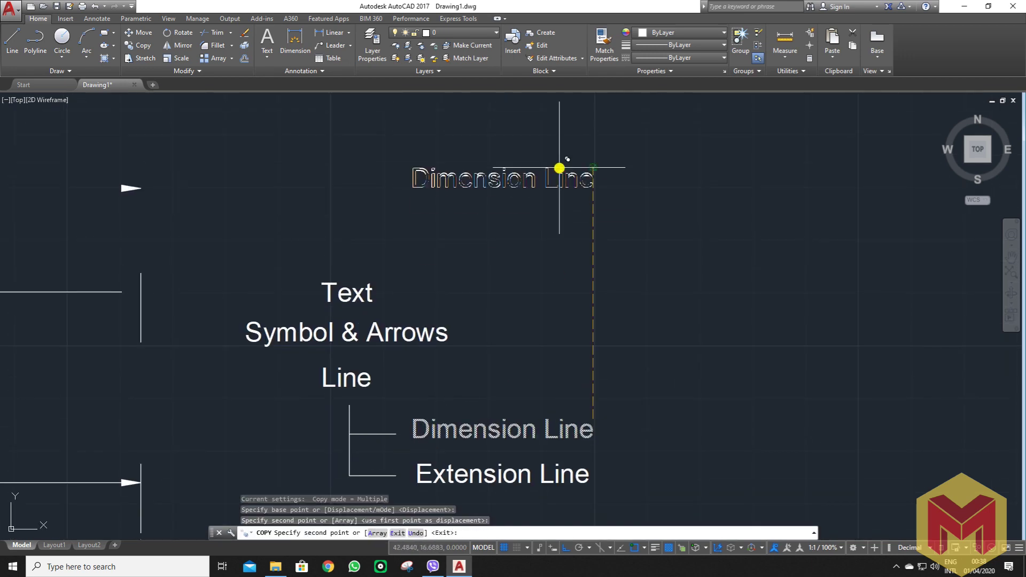
{"action": "key", "text": "Escape"}
Edit the copied text to read 'Dimension Style ( D )'.
{"action": "scroll", "coordinate": [507, 185], "scroll_direction": "up", "scroll_amount": 2}
{"action": "double_click", "coordinate": [568, 174]}
{"action": "type", "text": "Style"}
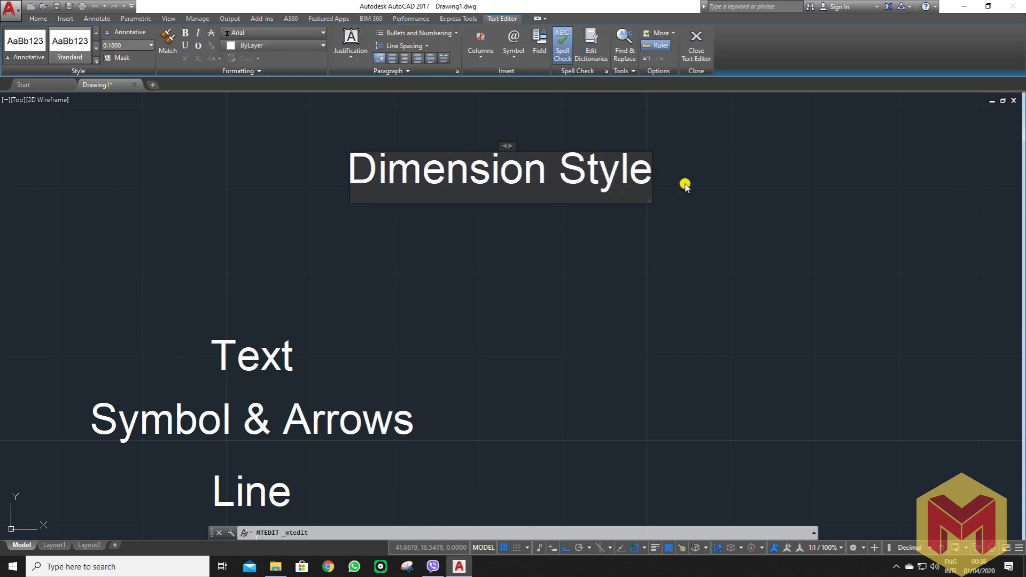
{"action": "type", "text": " ( D )"}
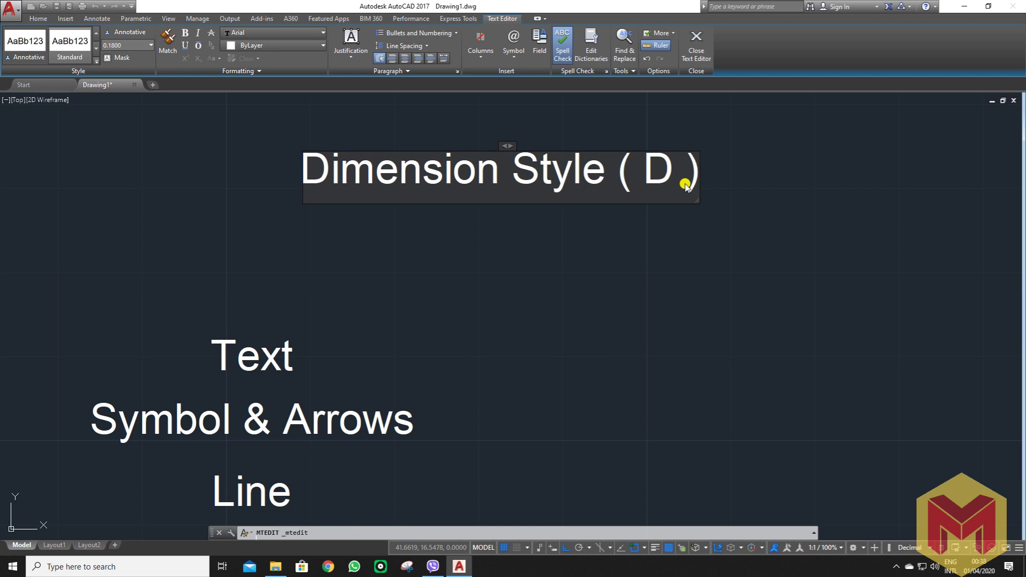
{"action": "key", "text": "Escape"}
Move the Dimension Style ( D ) heading to the right into position.
{"action": "left_click", "coordinate": [616, 202]}
{"action": "middle_click_drag", "start_coordinate": [522, 222], "coordinate": [420, 255]}
{"action": "type", "text": "m"}
{"action": "key", "text": "Return"}
{"action": "left_click", "coordinate": [420, 255]}
{"action": "left_click", "coordinate": [652, 263]}
{"action": "middle_click_drag", "start_coordinate": [668, 205], "coordinate": [554, 264]}
{"action": "scroll", "coordinate": [540, 302], "scroll_direction": "up", "scroll_amount": 2}
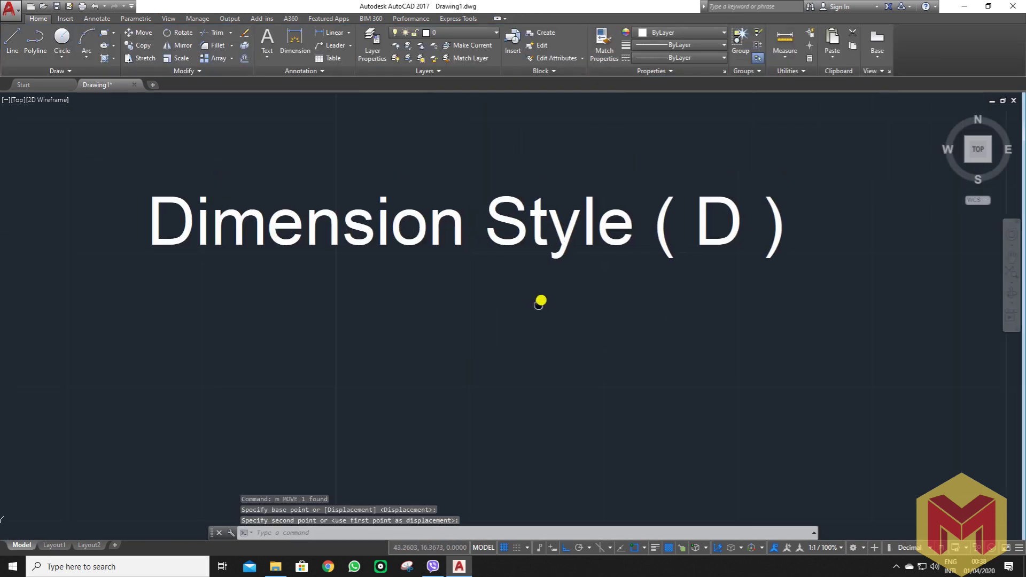
{"action": "middle_click_drag", "start_coordinate": [540, 302], "coordinate": [532, 328]}
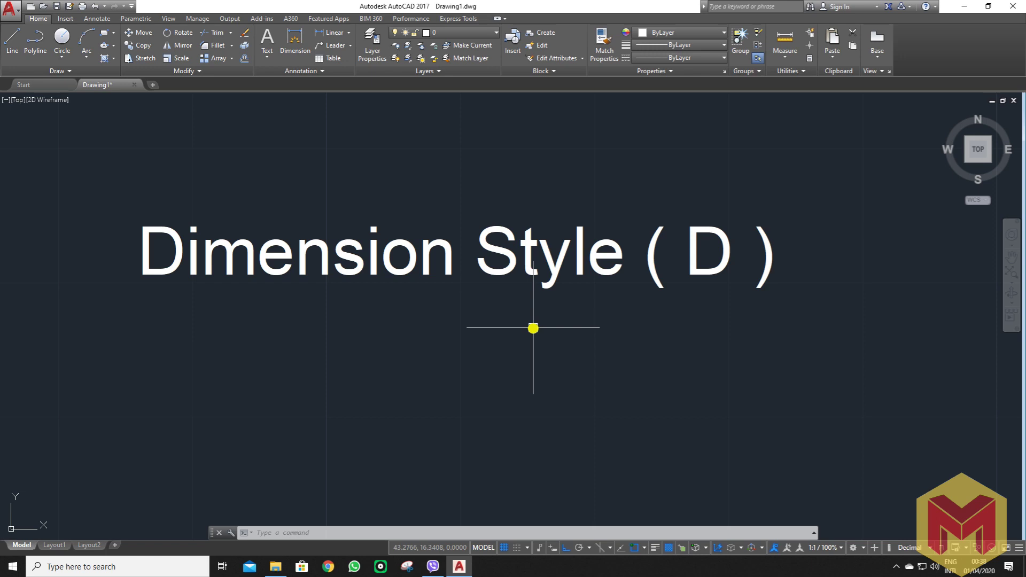
{"action": "type", "text": "d"}
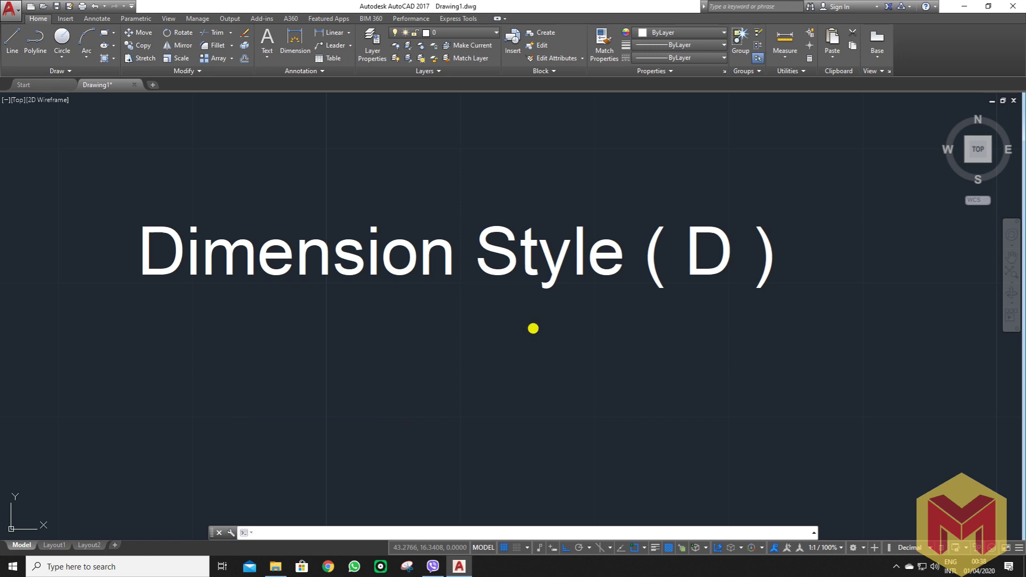
{"action": "key", "text": "Return"}
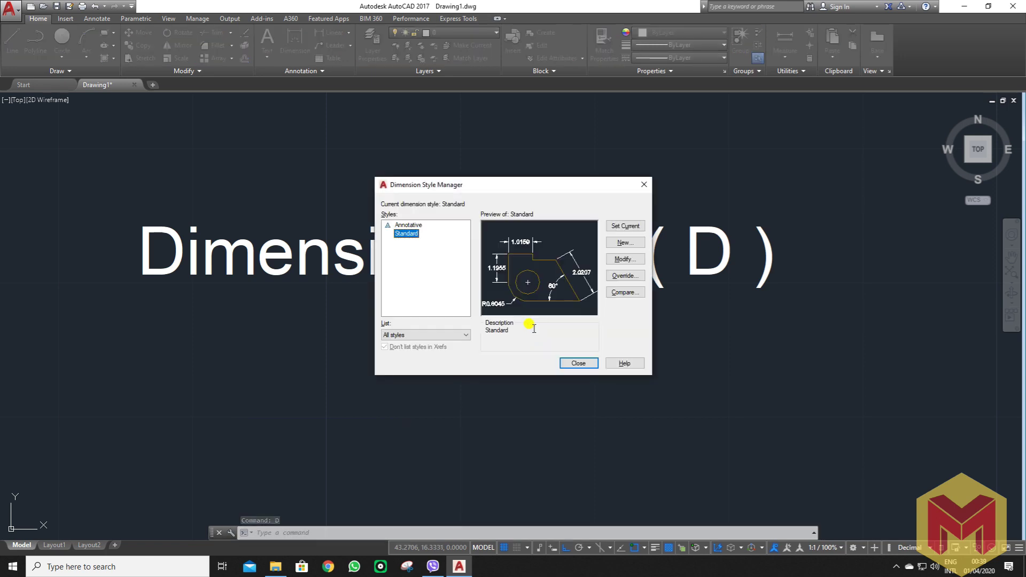
{"action": "left_click_drag", "start_coordinate": [498, 188], "coordinate": [530, 165]}
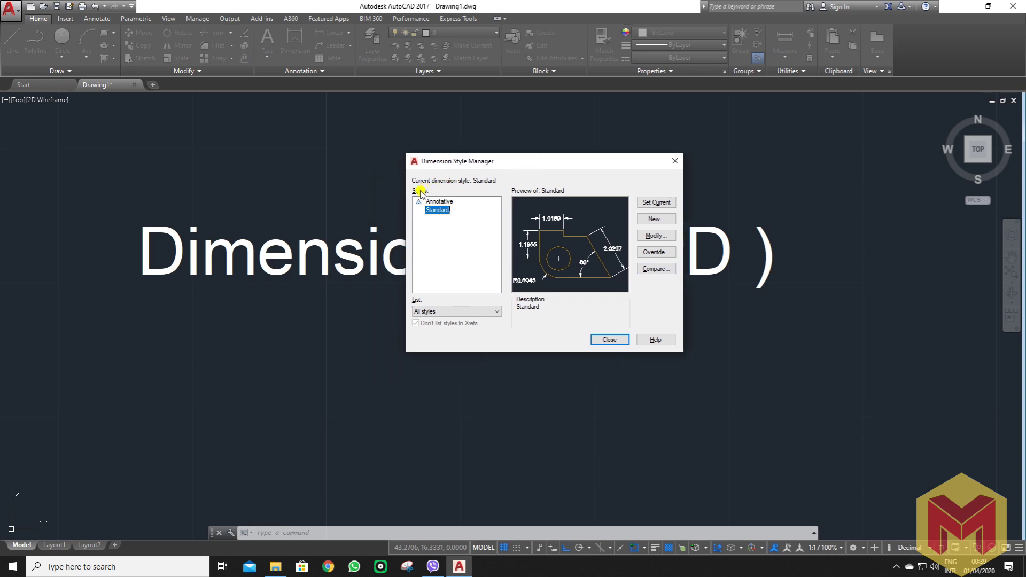
{"action": "left_click", "coordinate": [444, 201]}
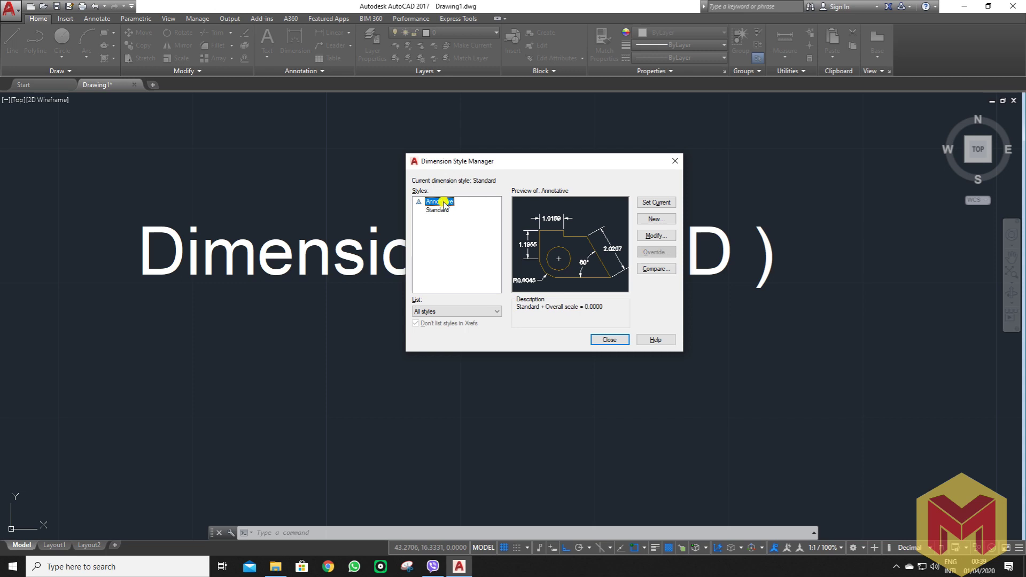
{"action": "left_click", "coordinate": [441, 210]}
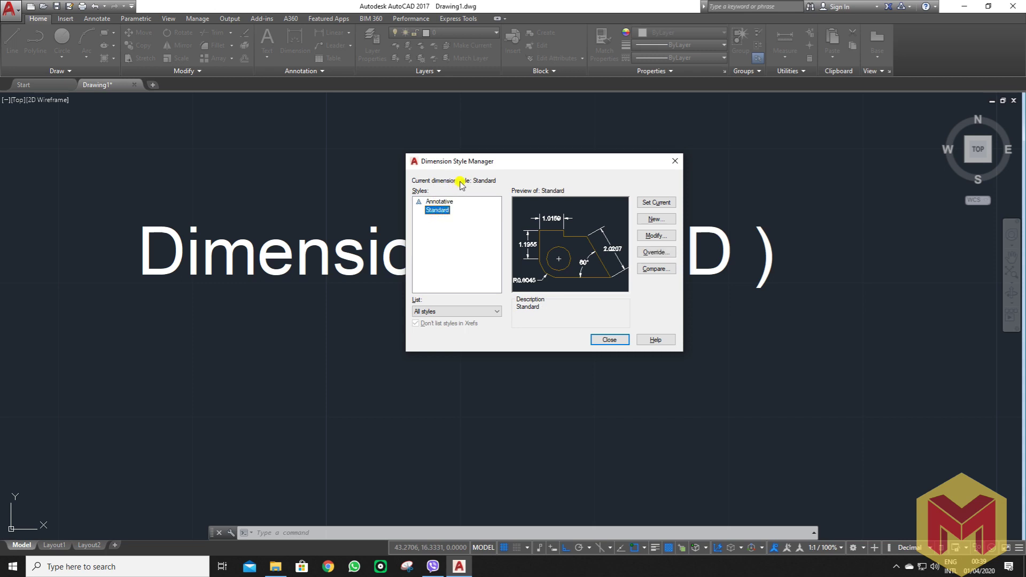
{"action": "left_click_drag", "start_coordinate": [553, 167], "coordinate": [506, 168]}
{"action": "left_click", "coordinate": [584, 341]}
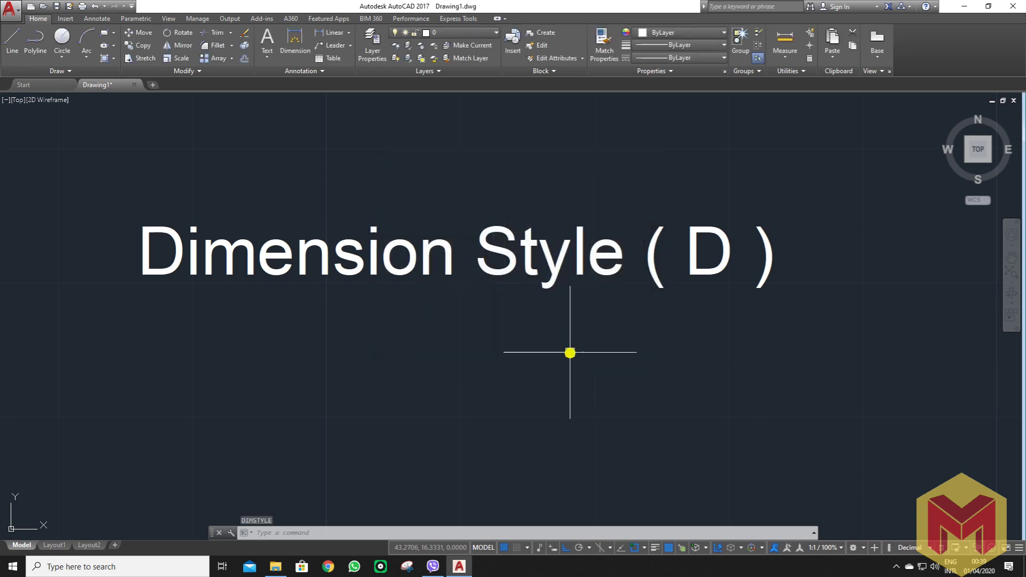
Create a new drawing from the acadiso template.
{"action": "key", "text": "ctrl+n"}
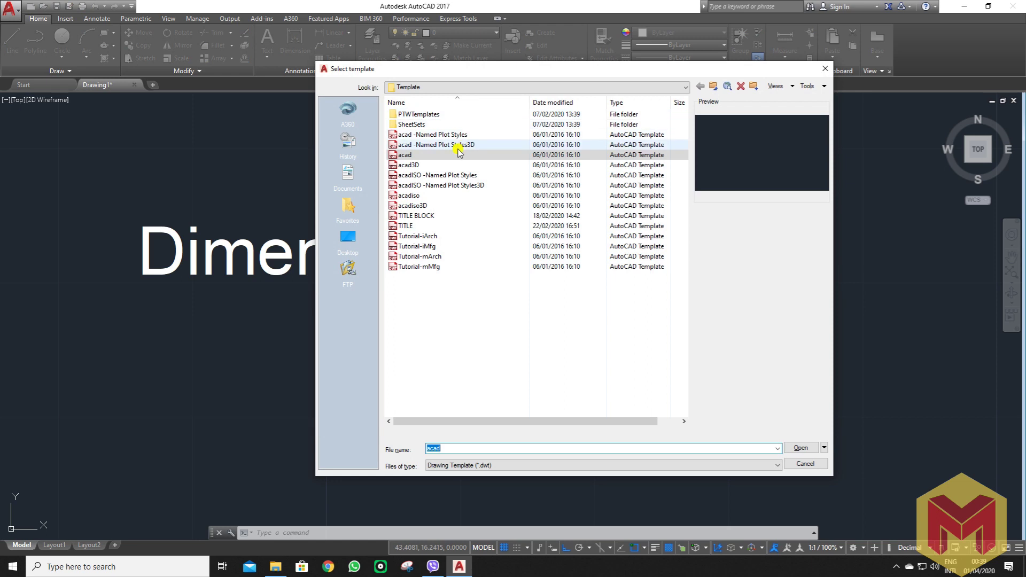
{"action": "left_click", "coordinate": [431, 196]}
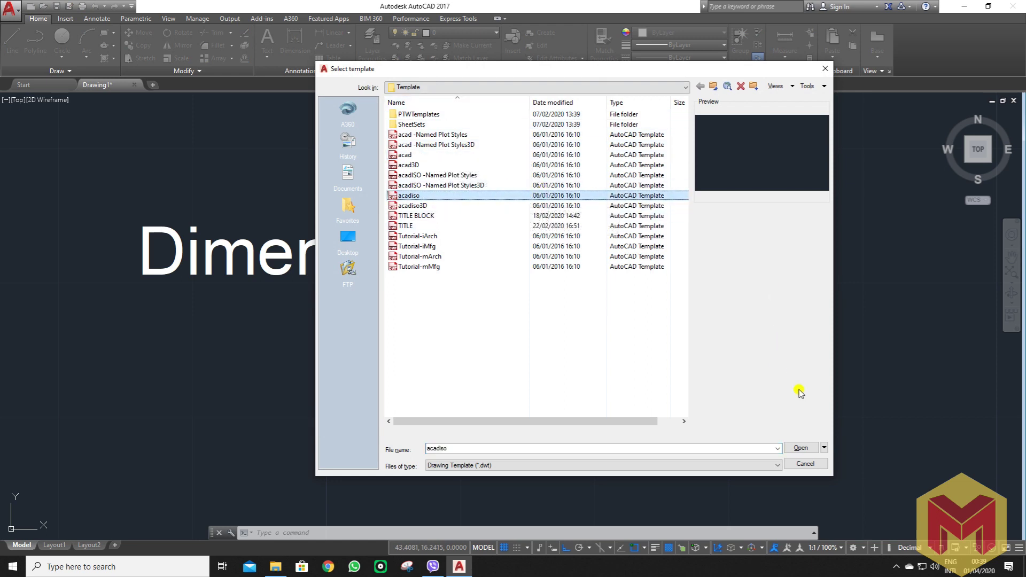
{"action": "key", "text": "ctrl+n"}
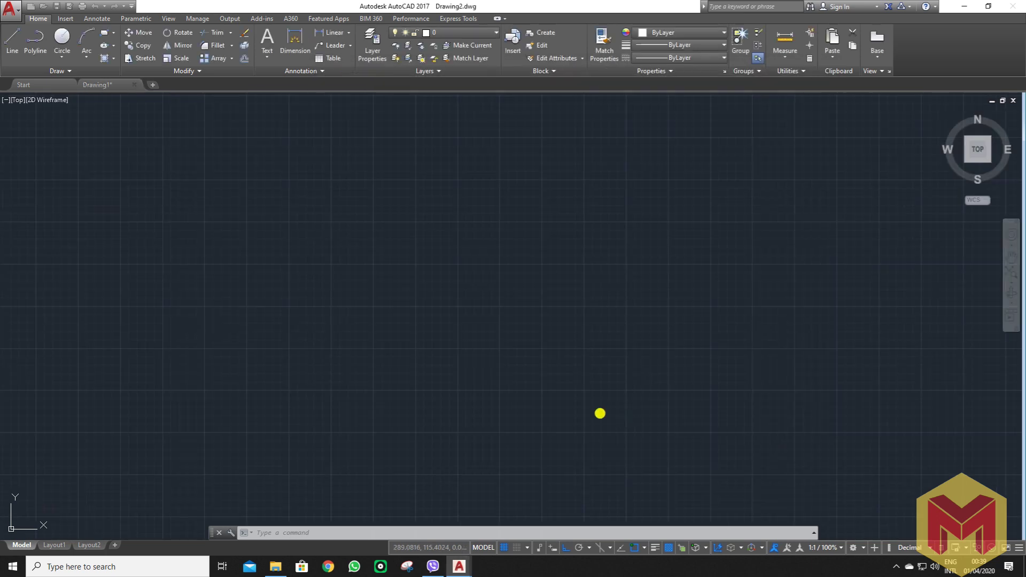
Review the new drawing's Annotative, Standard and ISO-25 dimension styles, then close the manager.
{"action": "type", "text": "D"}
{"action": "key", "text": "Return"}
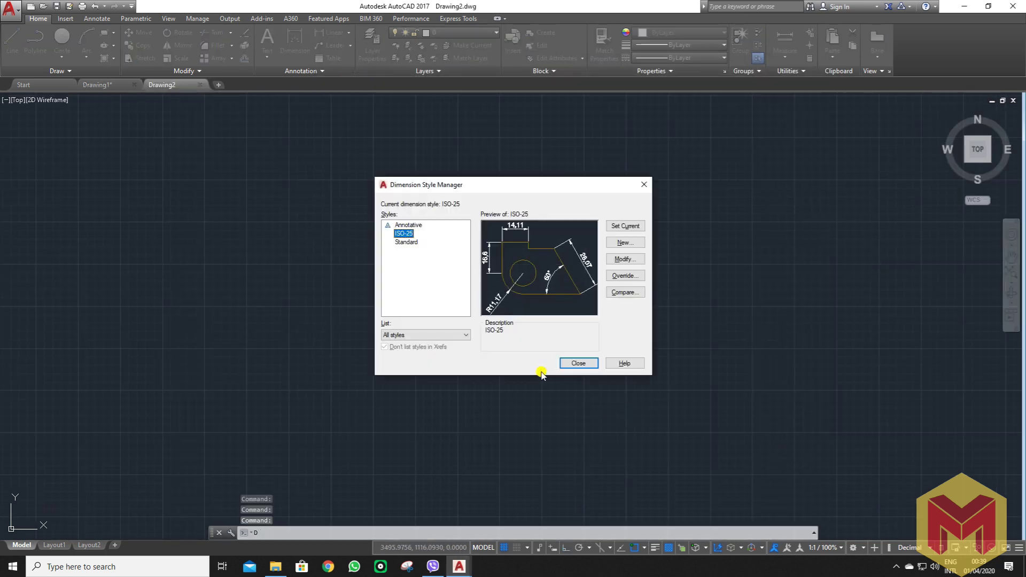
{"action": "left_click", "coordinate": [411, 225]}
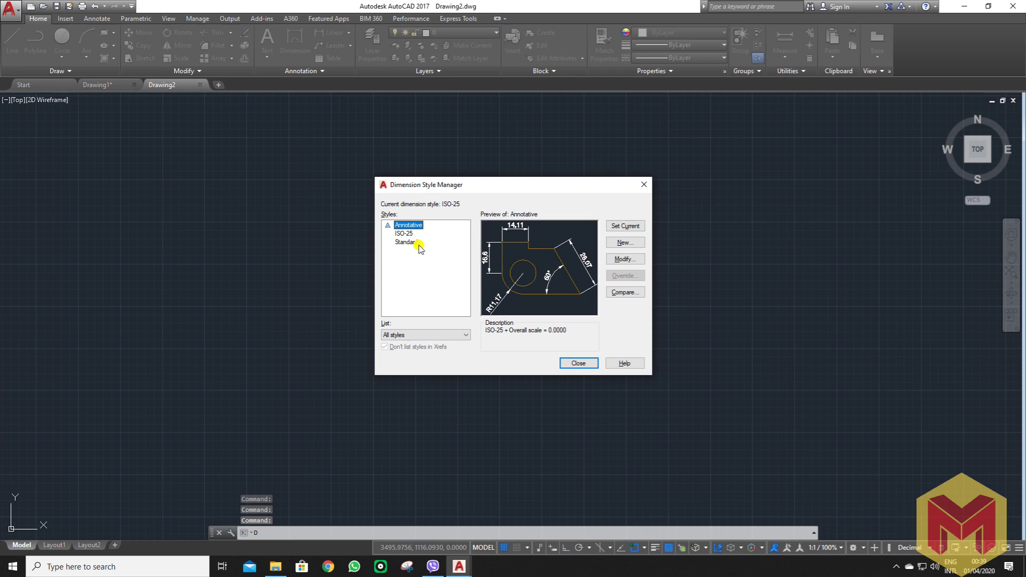
{"action": "left_click", "coordinate": [409, 242]}
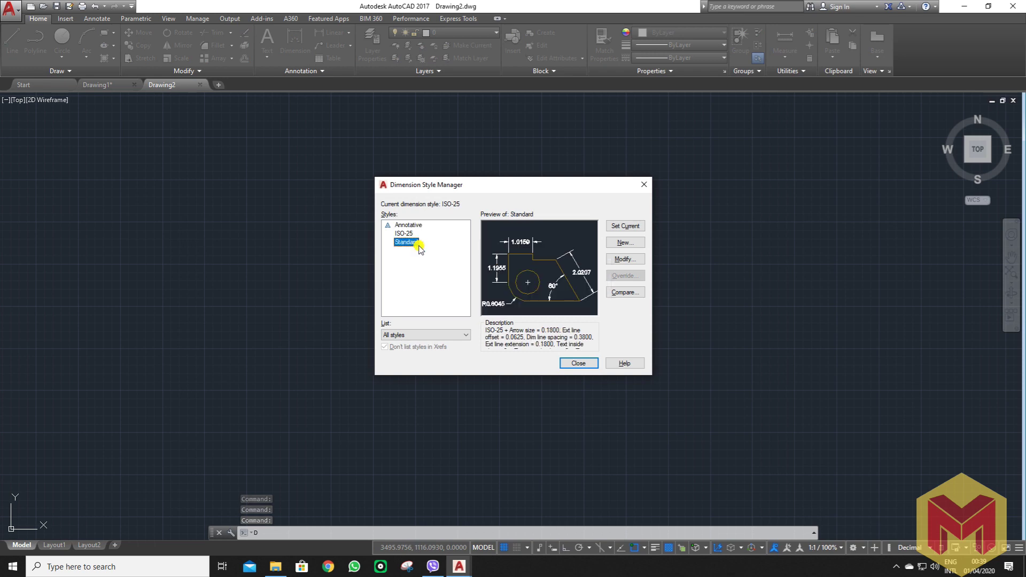
{"action": "left_click", "coordinate": [412, 225]}
{"action": "left_click", "coordinate": [407, 233]}
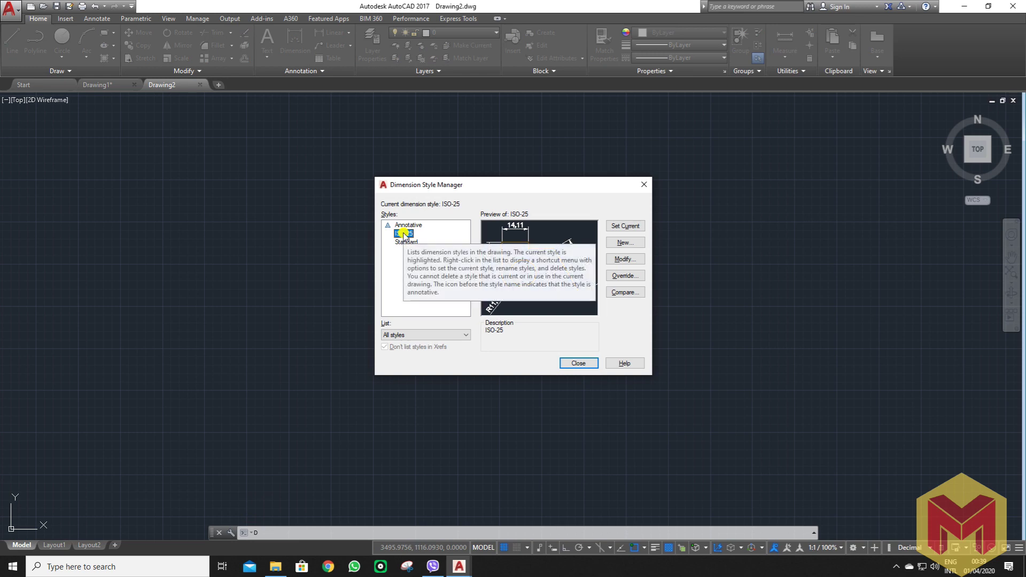
{"action": "left_click", "coordinate": [644, 185]}
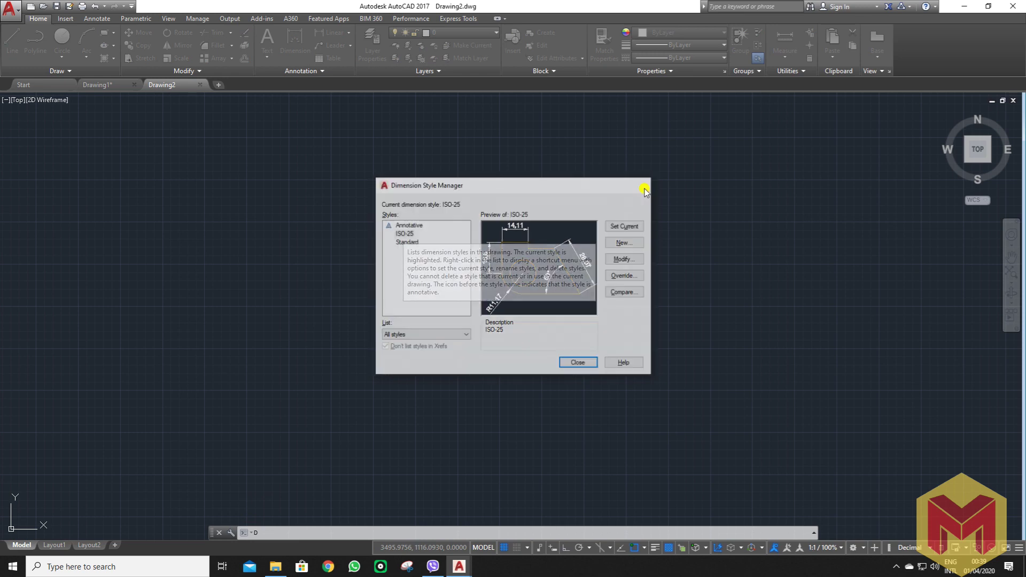
In Drawing1, review the Annotative and Standard dimension styles, then close the manager.
{"action": "left_click", "coordinate": [107, 85]}
{"action": "type", "text": "D"}
{"action": "key", "text": "Return"}
{"action": "left_click", "coordinate": [409, 226]}
{"action": "left_click", "coordinate": [410, 234]}
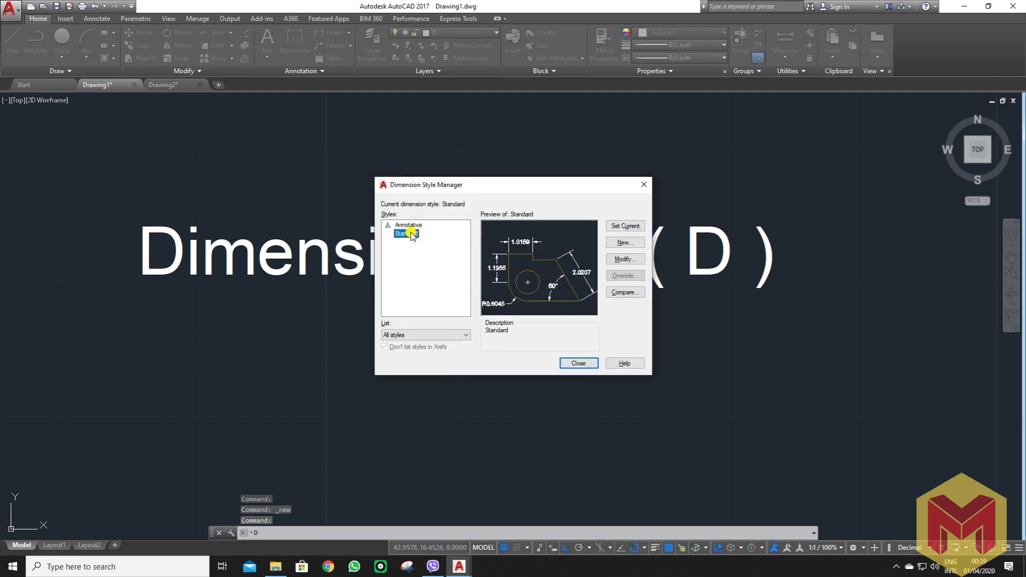
{"action": "left_click", "coordinate": [644, 184]}
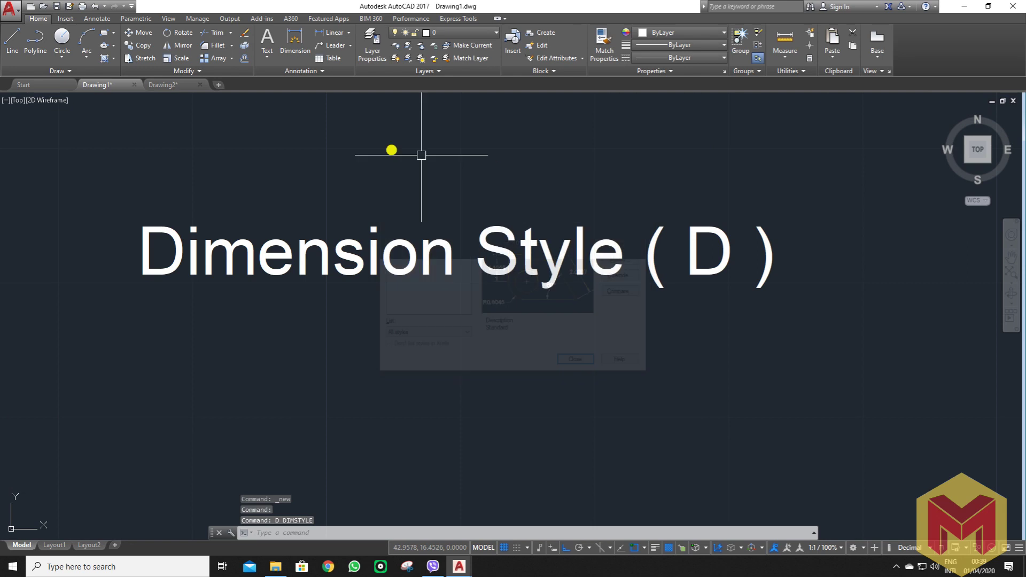
Return to Drawing2 and reopen its Dimension Style Manager.
{"action": "left_click", "coordinate": [170, 85]}
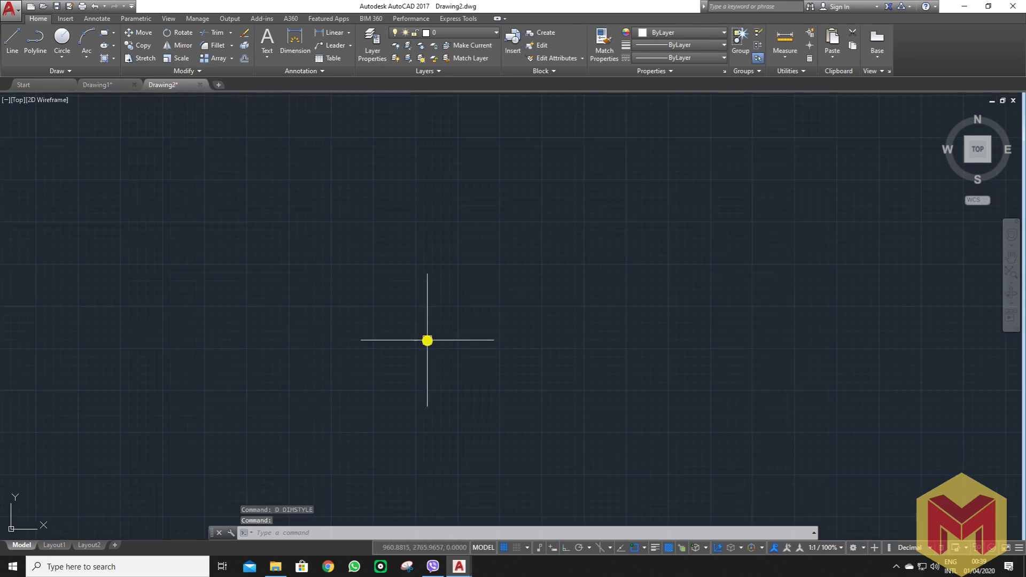
{"action": "type", "text": "D"}
{"action": "key", "text": "Return"}
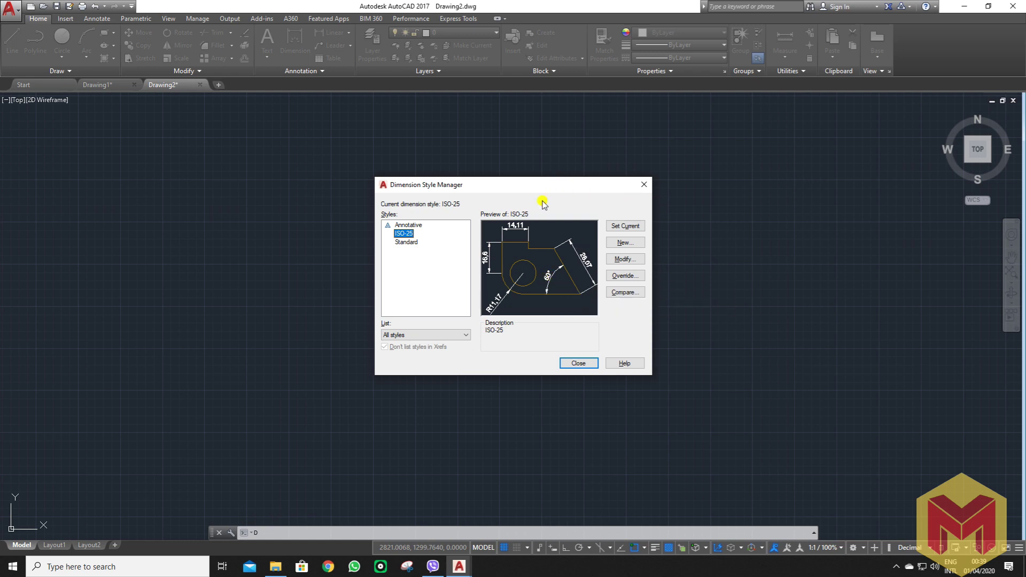
Close the style manager and undo the last action in Drawing2.
{"action": "left_click", "coordinate": [644, 184]}
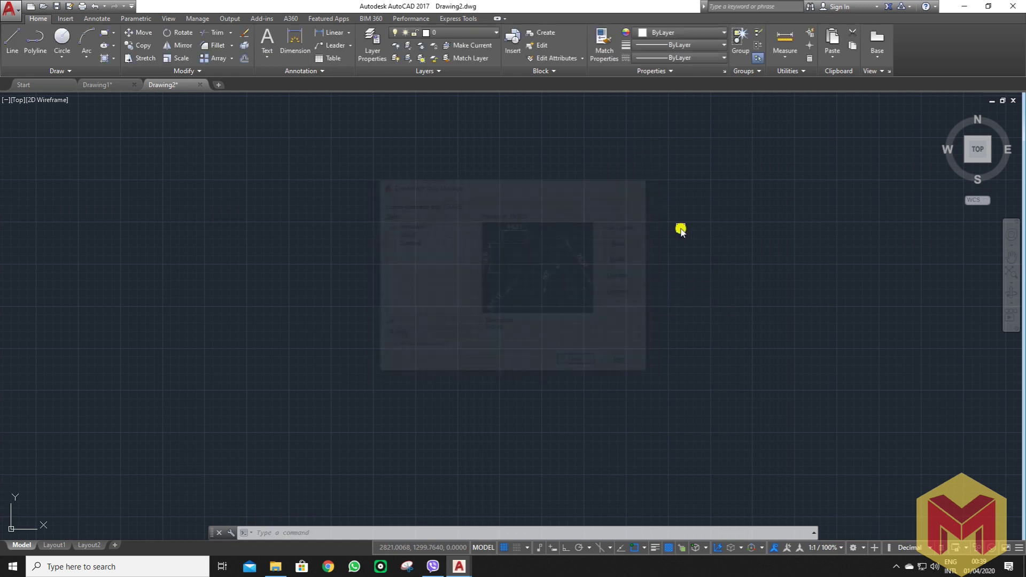
{"action": "type", "text": "u"}
{"action": "key", "text": "Return"}
{"action": "key", "text": "Escape"}
Open and dismiss Drawing Units, then close Drawing2 through its save prompt.
{"action": "key", "text": "Return"}
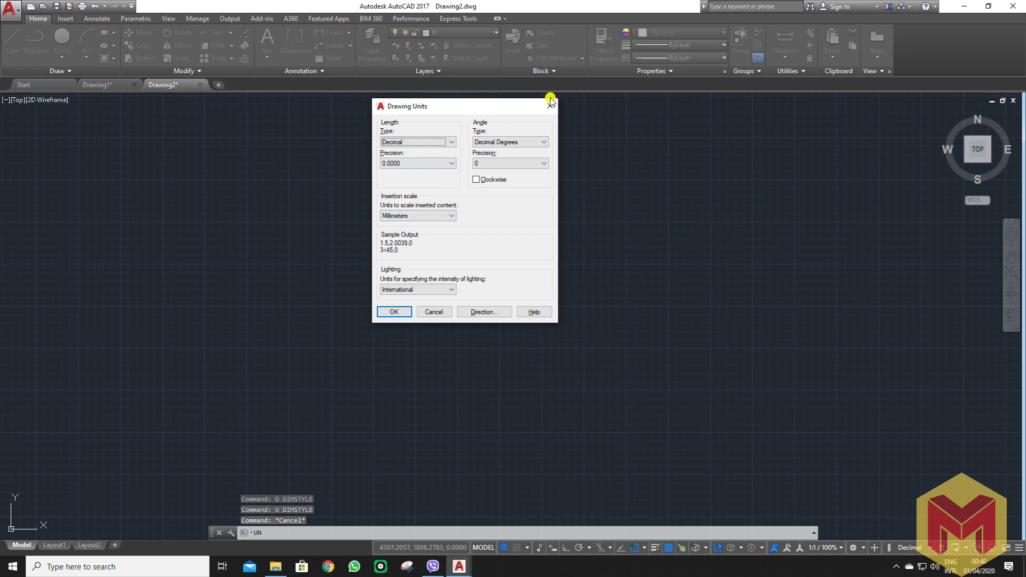
{"action": "key", "text": "Return"}
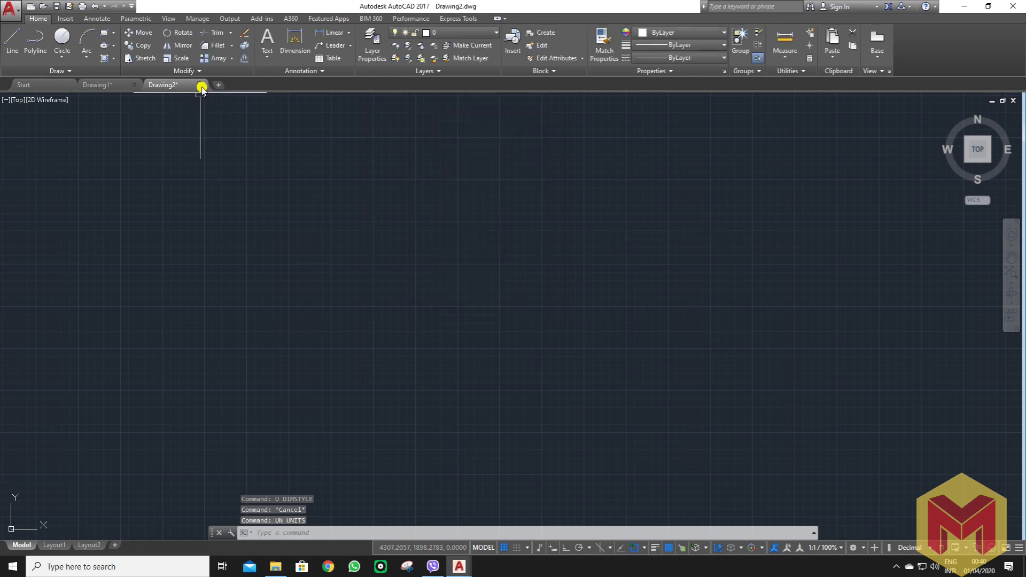
{"action": "left_click", "coordinate": [199, 84]}
{"action": "left_click", "coordinate": [515, 305]}
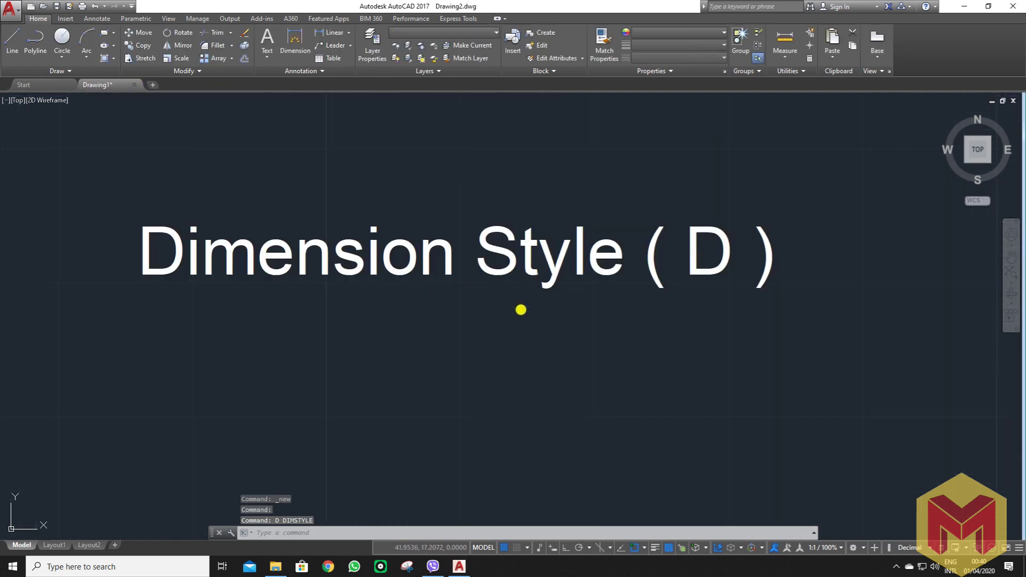
Open Drawing1's Dimension Style Manager and preview the Annotative and Standard styles.
{"action": "type", "text": "d"}
{"action": "key", "text": "Return"}
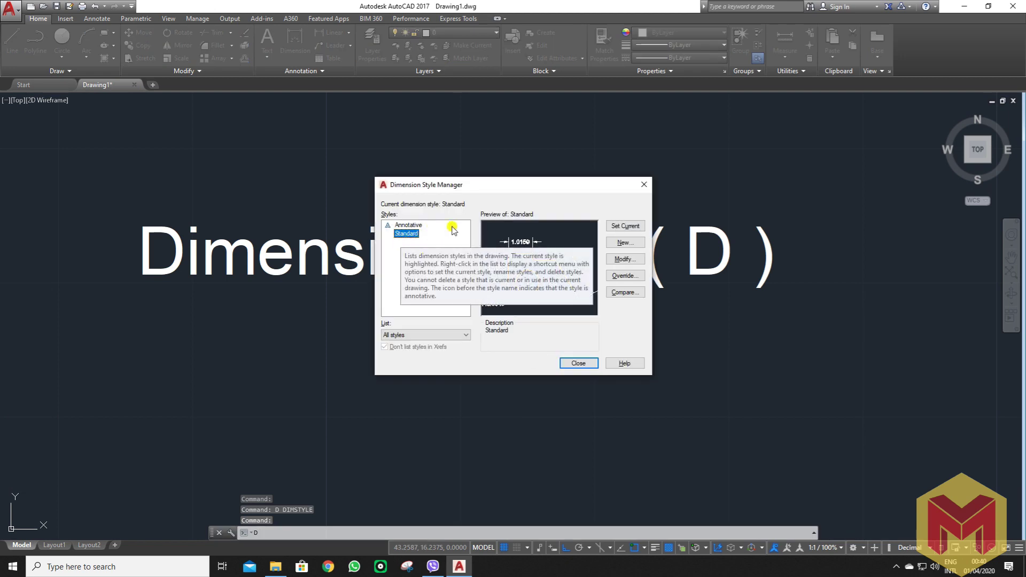
{"action": "left_click_drag", "start_coordinate": [480, 185], "coordinate": [485, 176]}
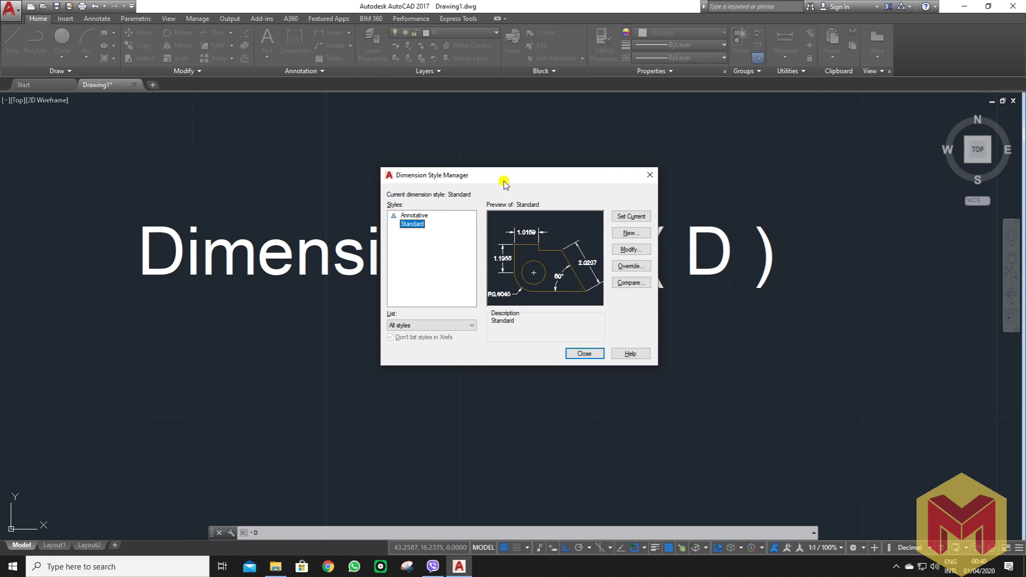
{"action": "left_click", "coordinate": [415, 216]}
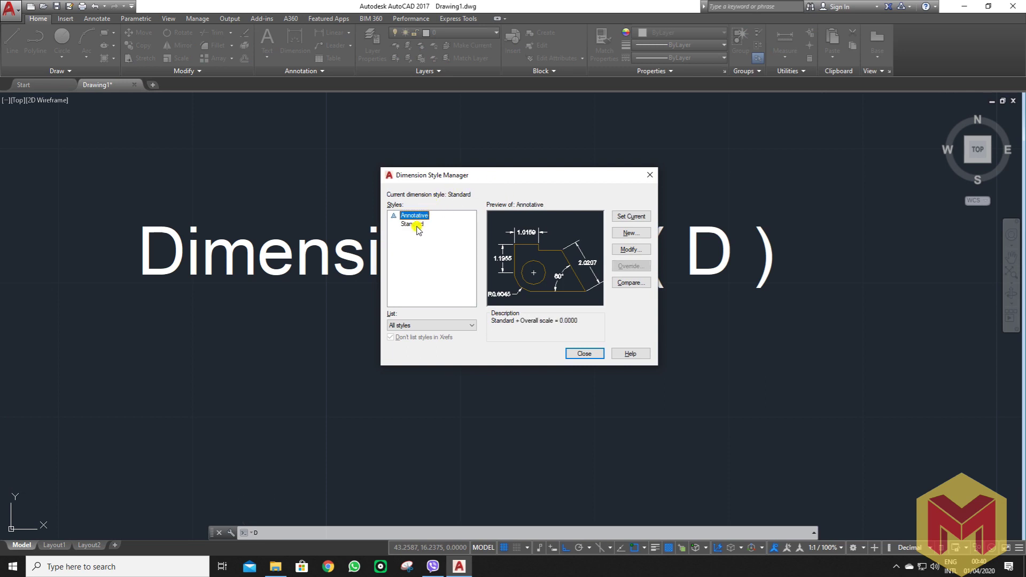
{"action": "left_click", "coordinate": [416, 226]}
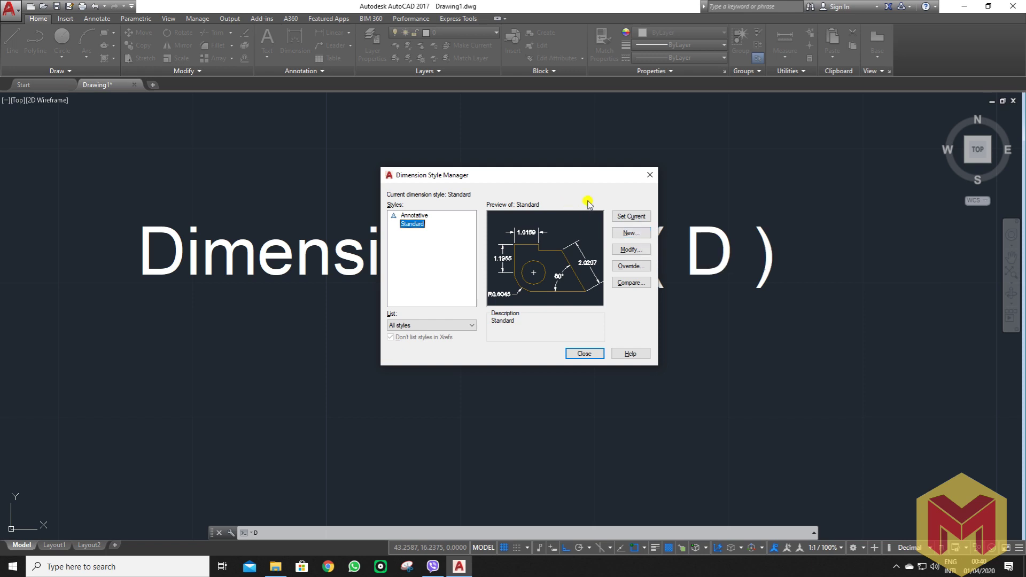
Begin a new dimension style based on Standard and enter the name Dim 1.
{"action": "left_click", "coordinate": [631, 235]}
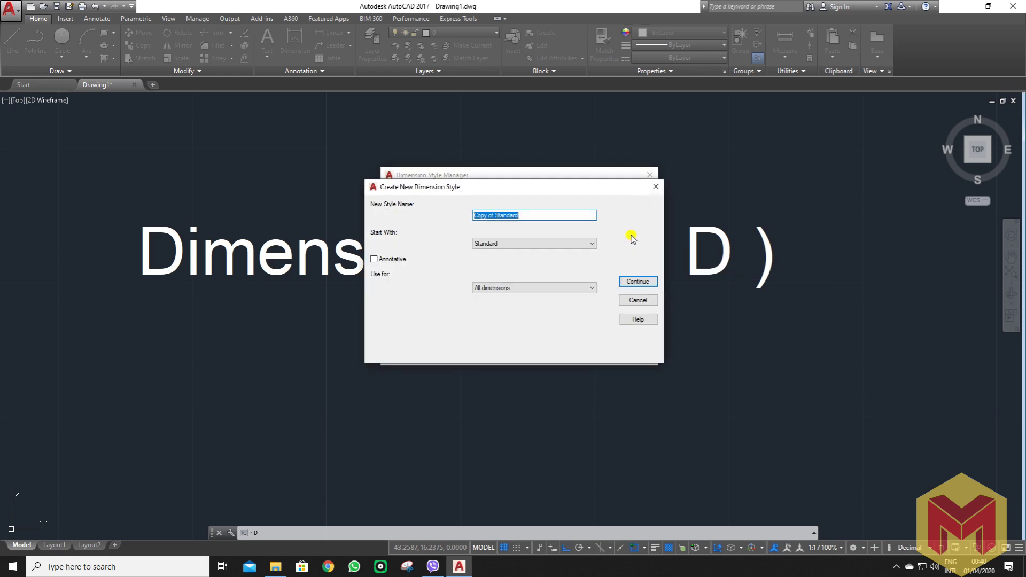
{"action": "mouse_move", "coordinate": [562, 187]}
{"action": "left_mouse_down"}
{"action": "mouse_move", "coordinate": [434, 267]}
{"action": "mouse_move", "coordinate": [529, 187]}
{"action": "left_mouse_up"}
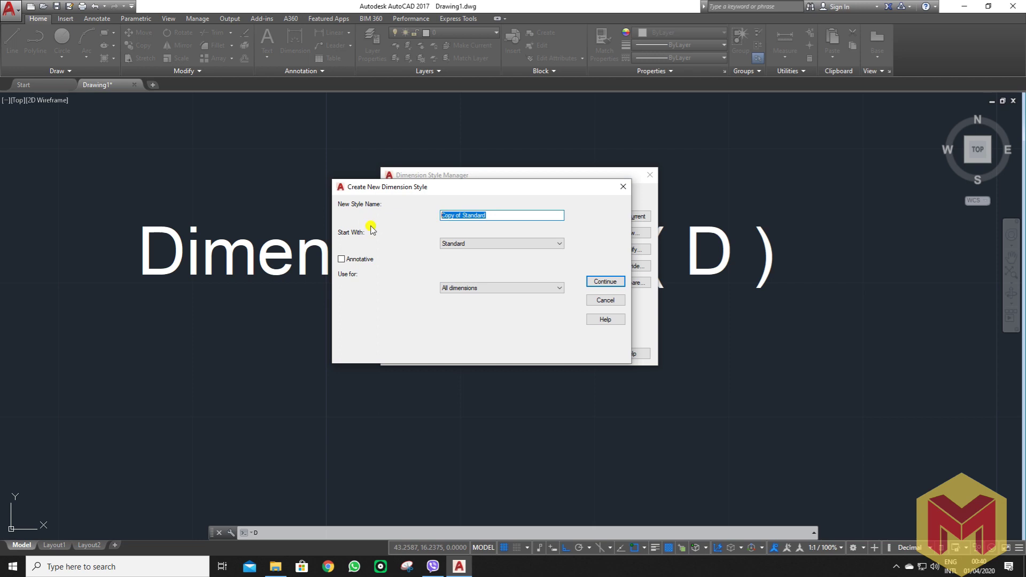
{"action": "left_click", "coordinate": [486, 243]}
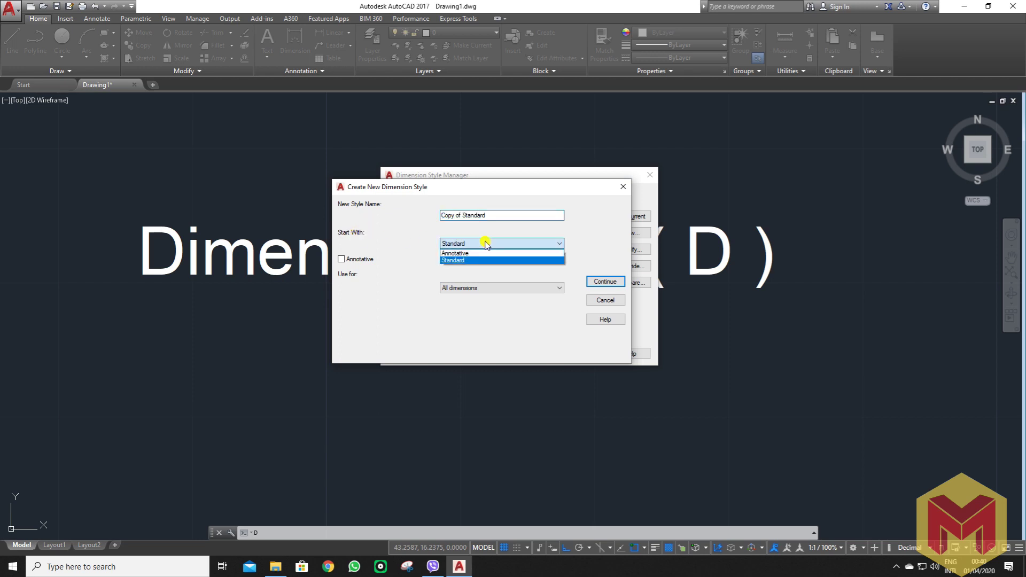
{"action": "left_click", "coordinate": [477, 269]}
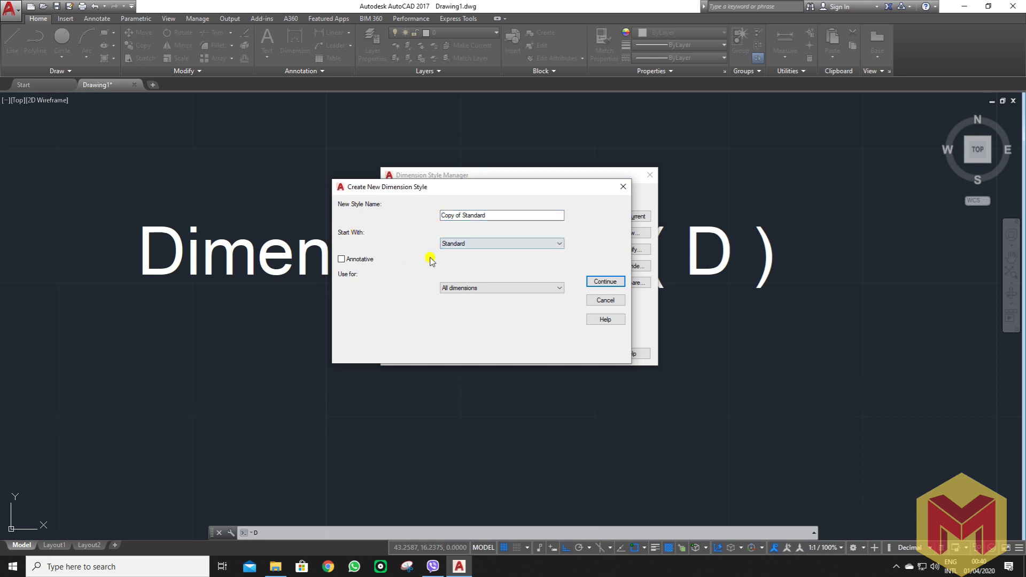
{"action": "left_click_drag", "start_coordinate": [469, 184], "coordinate": [515, 211]}
{"action": "left_click_drag", "start_coordinate": [548, 243], "coordinate": [437, 246]}
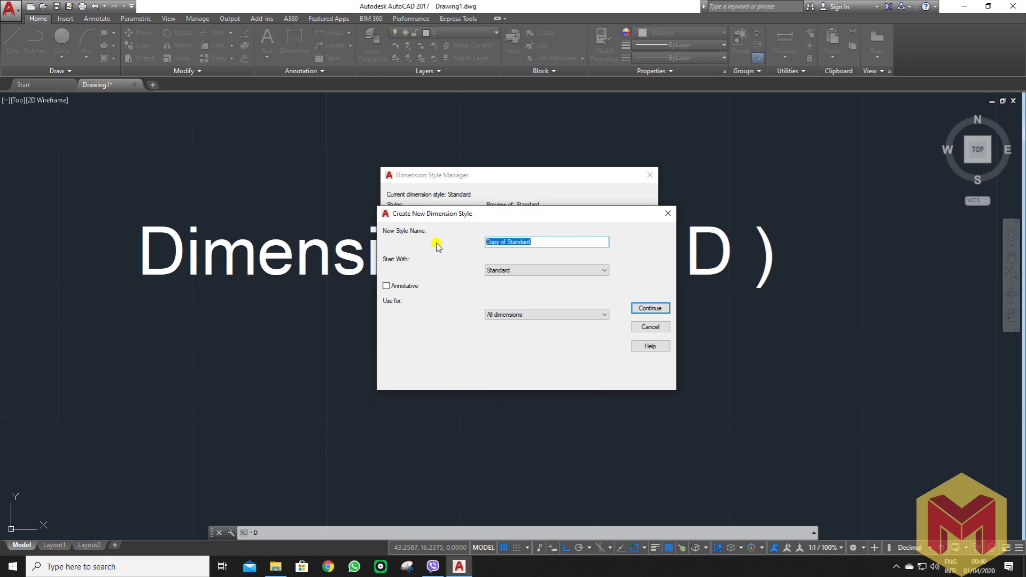
{"action": "type", "text": "Dim 1"}
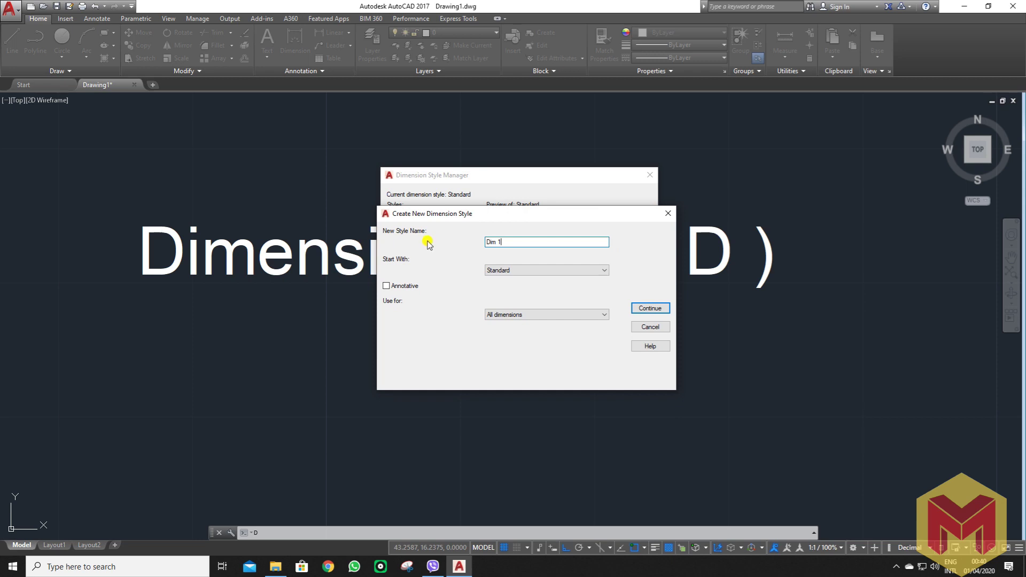
Confirm Start With: Standard and Use for: All dimensions for the new style.
{"action": "left_click_drag", "start_coordinate": [494, 213], "coordinate": [491, 181]}
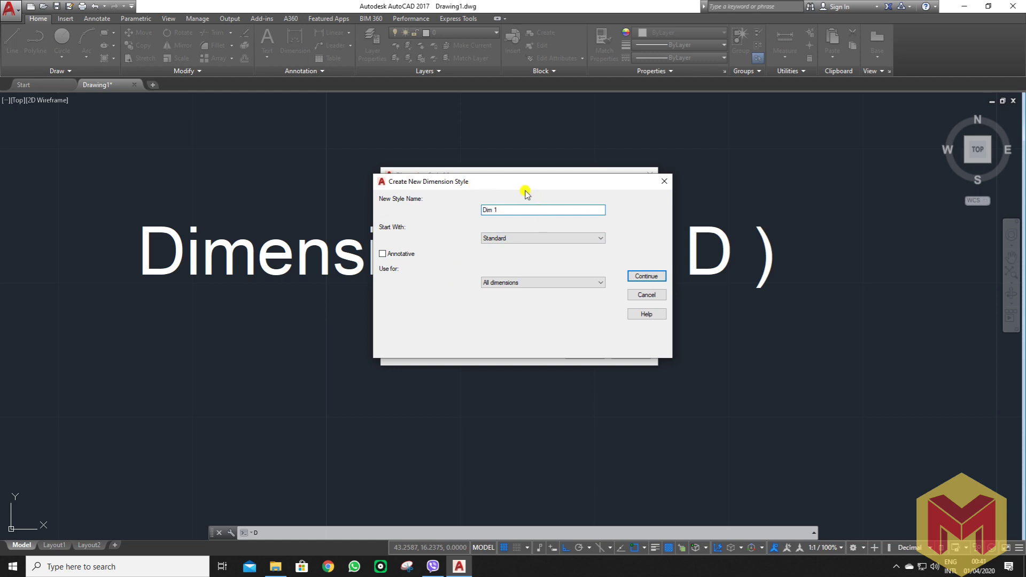
{"action": "left_click_drag", "start_coordinate": [510, 210], "coordinate": [449, 217]}
{"action": "left_click", "coordinate": [510, 236]}
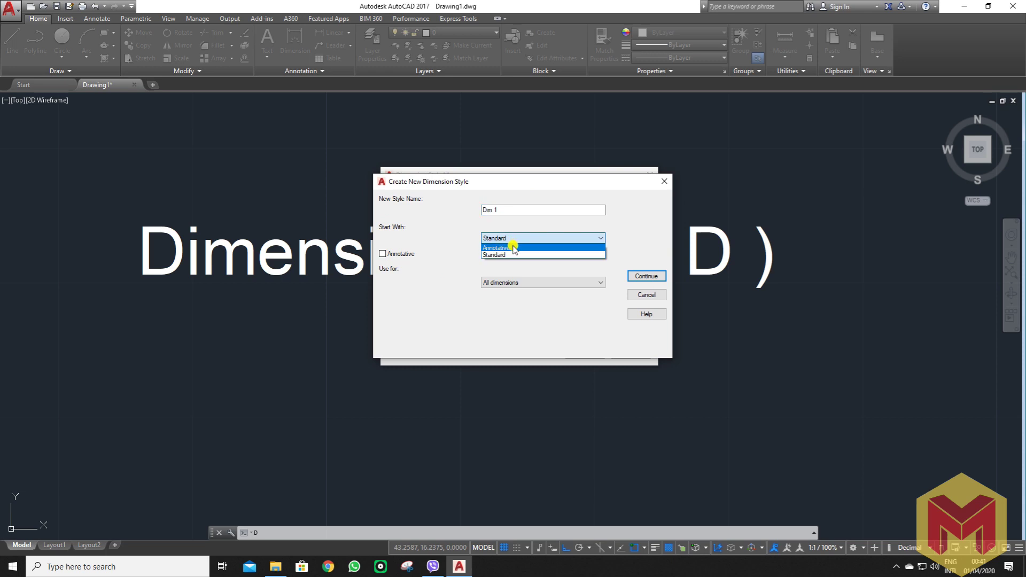
{"action": "left_click", "coordinate": [515, 229]}
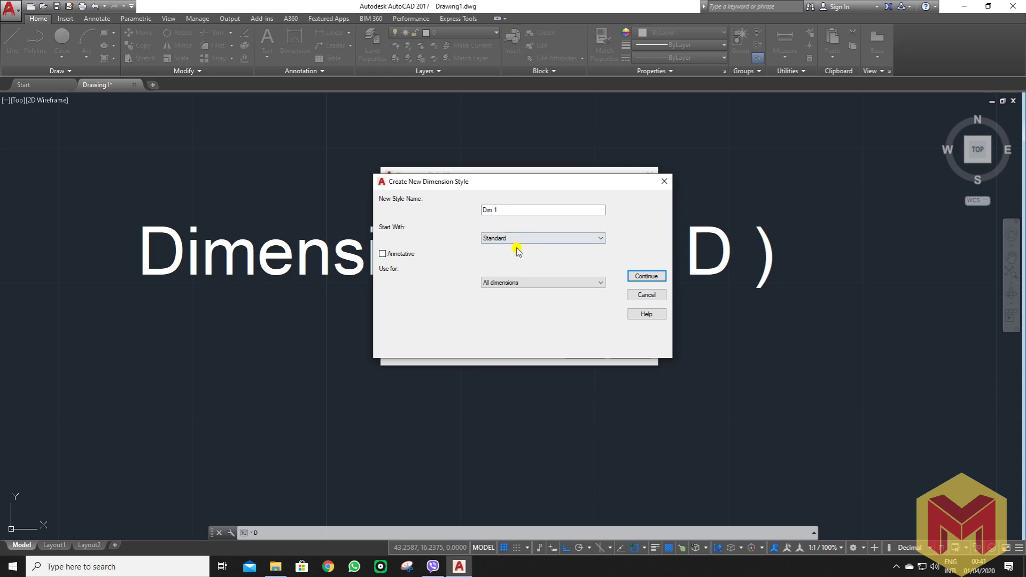
{"action": "left_click", "coordinate": [495, 187]}
{"action": "mouse_move", "coordinate": [495, 183]}
{"action": "left_mouse_down"}
{"action": "mouse_move", "coordinate": [724, 328]}
{"action": "mouse_move", "coordinate": [538, 215]}
{"action": "left_mouse_up"}
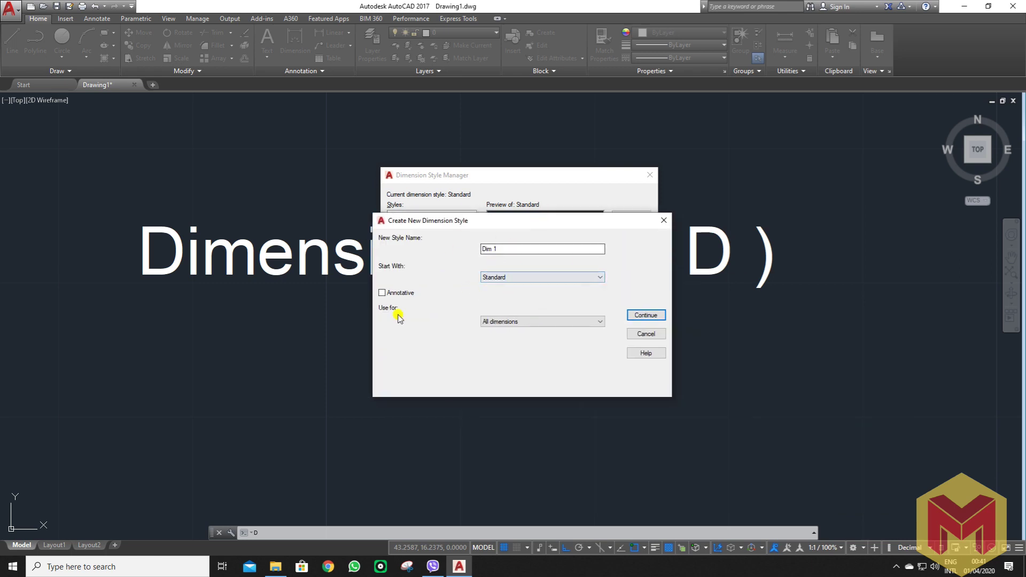
{"action": "left_click", "coordinate": [555, 319]}
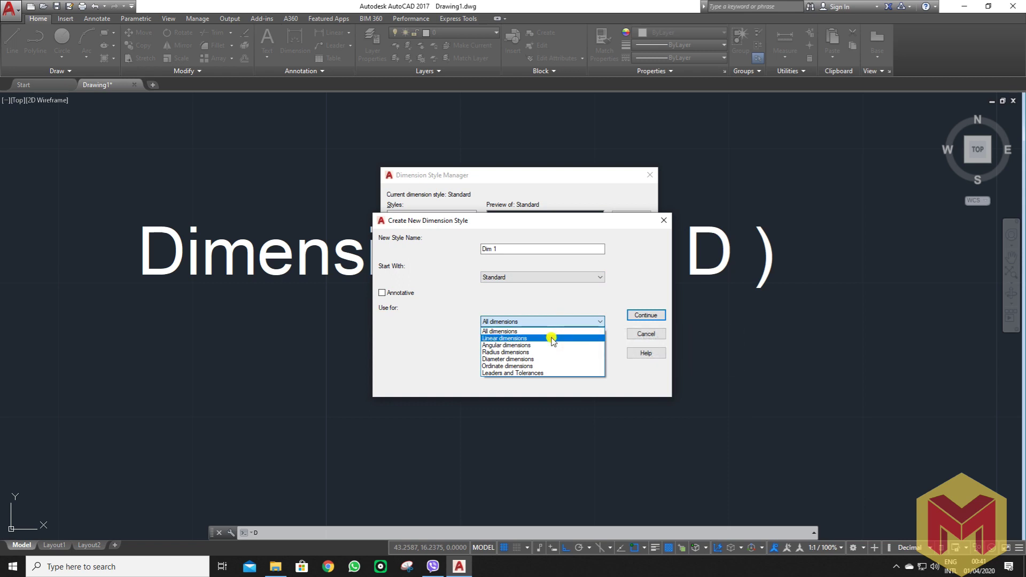
{"action": "left_click", "coordinate": [526, 314]}
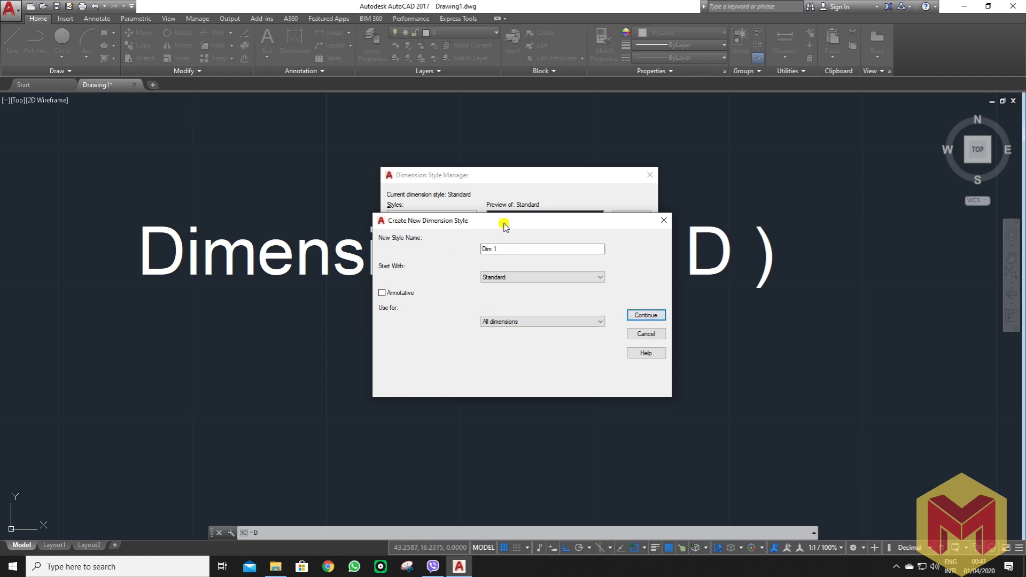
Recheck the Dim 1 name, Standard base style and All dimensions setting.
{"action": "left_click_drag", "start_coordinate": [508, 249], "coordinate": [393, 251]}
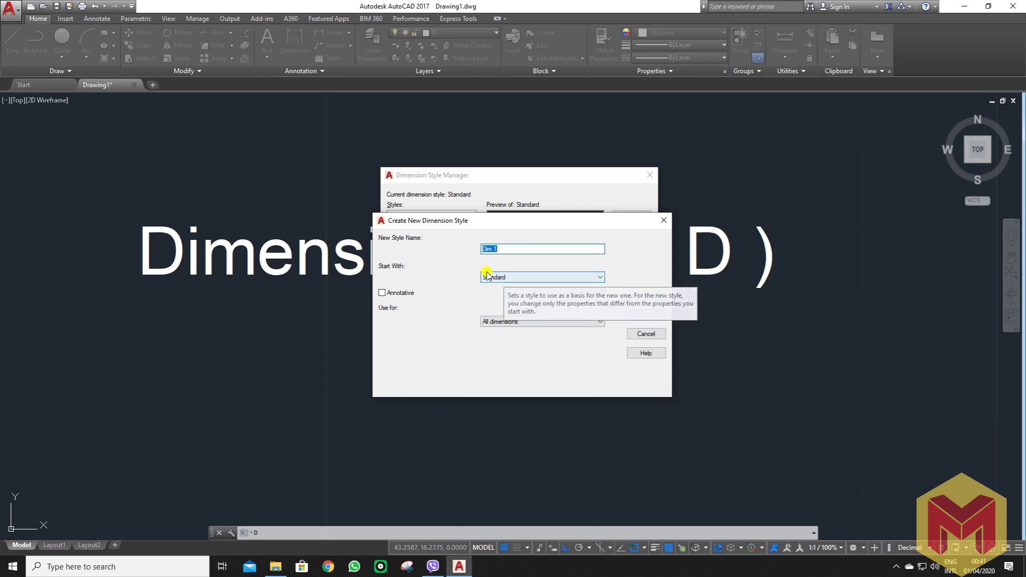
{"action": "left_click", "coordinate": [545, 277]}
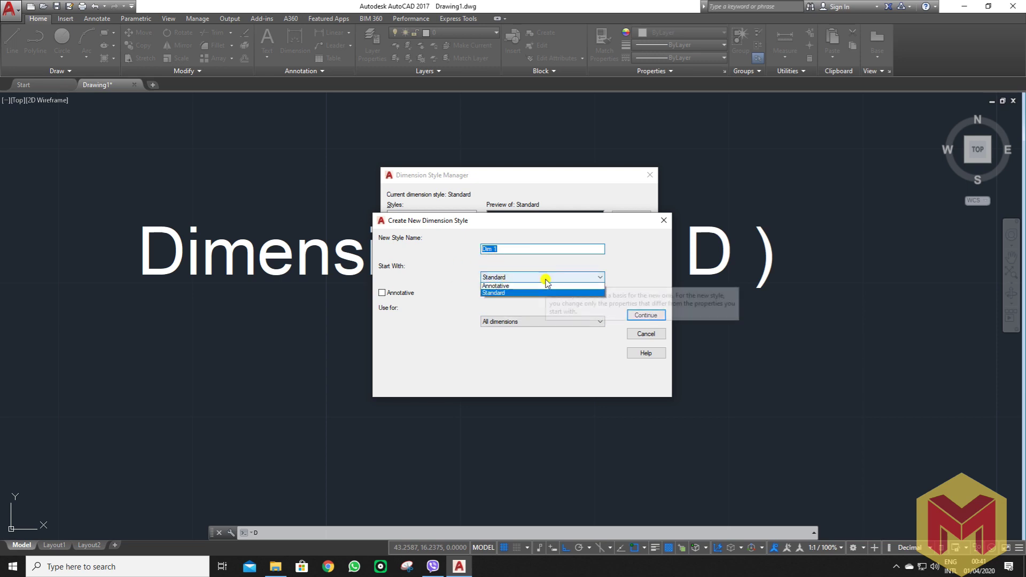
{"action": "left_click", "coordinate": [462, 301]}
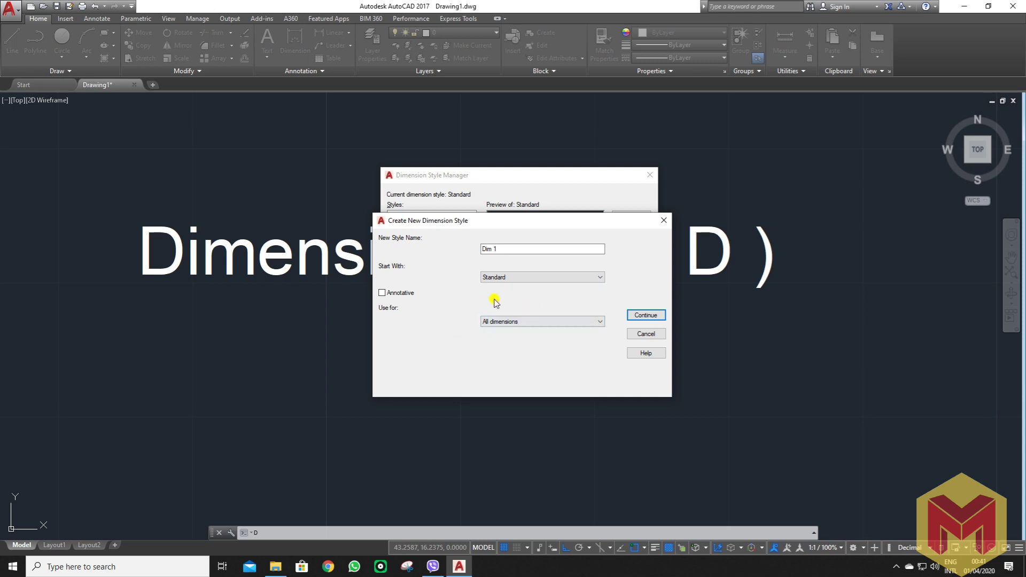
{"action": "left_click", "coordinate": [532, 321]}
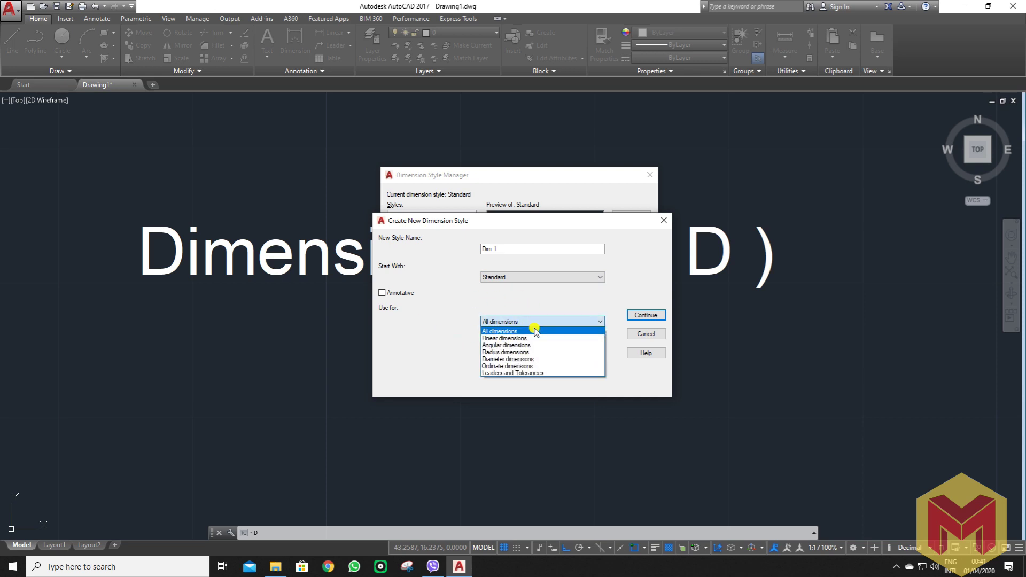
{"action": "left_click", "coordinate": [448, 326]}
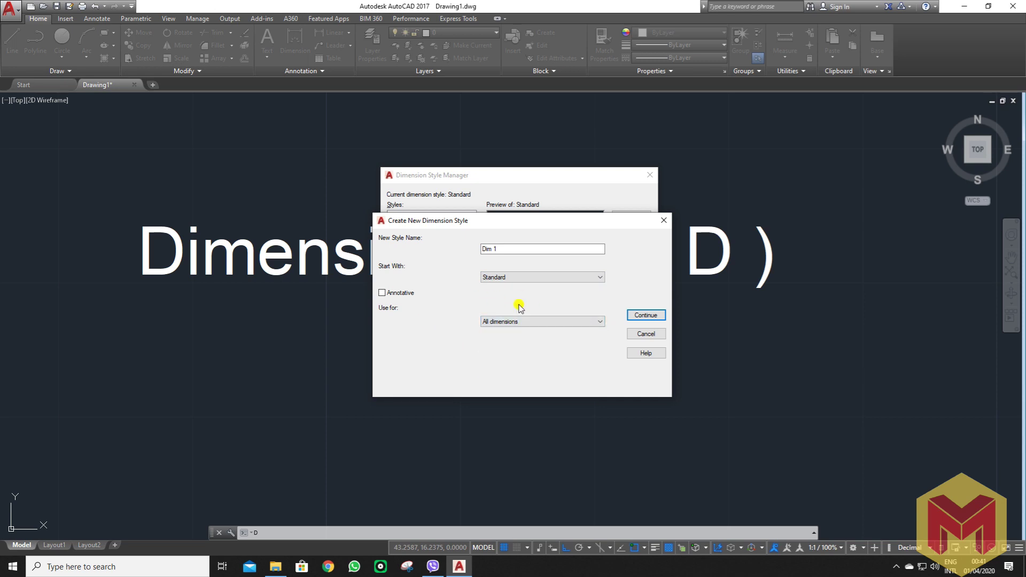
Continue into the New Dimension Style: Dim 1 settings and move the dialog into place.
{"action": "left_click", "coordinate": [647, 315]}
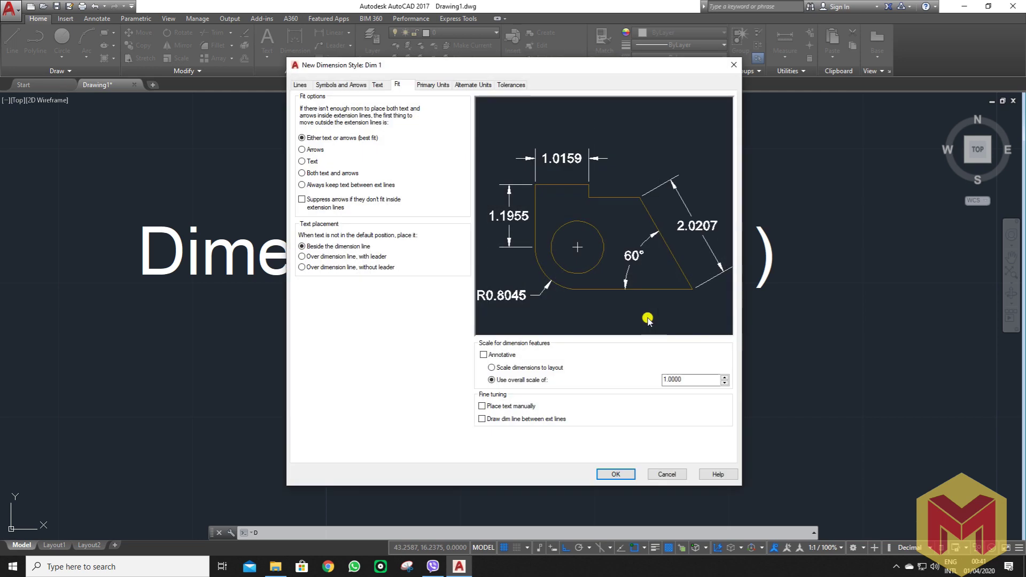
{"action": "left_click_drag", "start_coordinate": [489, 67], "coordinate": [610, 121]}
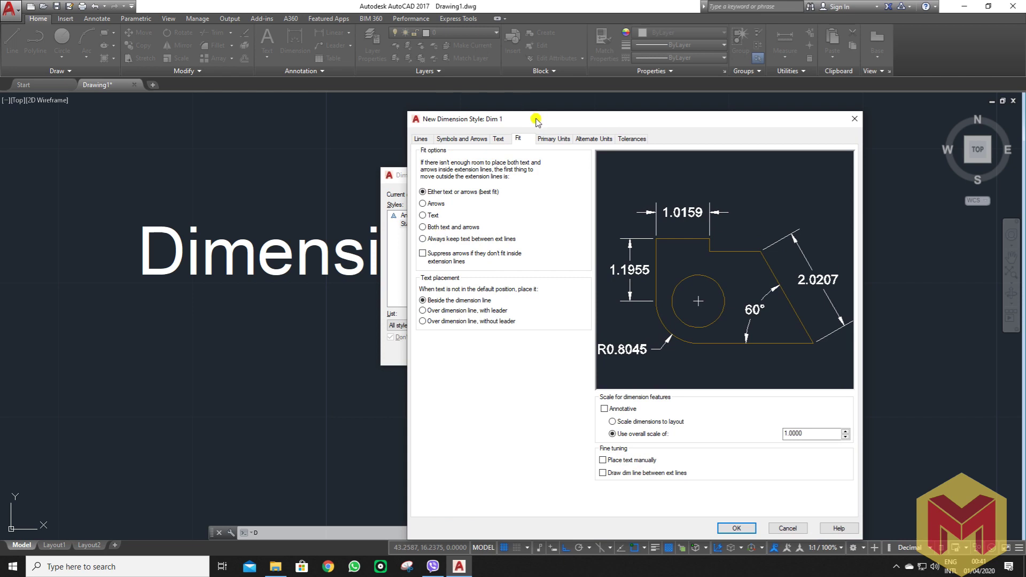
{"action": "left_click_drag", "start_coordinate": [497, 120], "coordinate": [485, 139]}
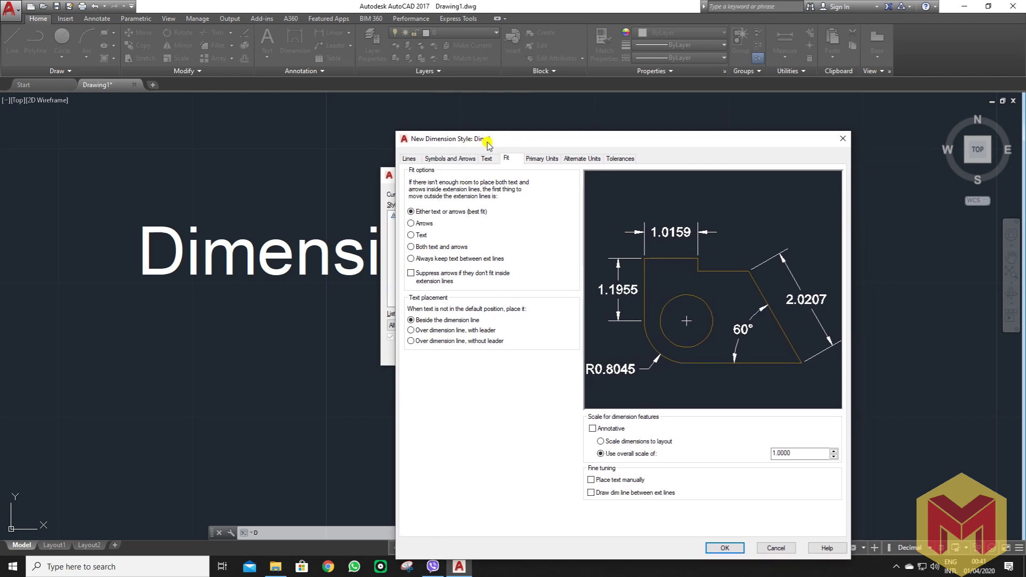
{"action": "mouse_move", "coordinate": [485, 143]}
{"action": "left_mouse_down"}
{"action": "mouse_move", "coordinate": [469, 145]}
{"action": "mouse_move", "coordinate": [485, 116]}
{"action": "mouse_move", "coordinate": [480, 93]}
{"action": "left_mouse_up"}
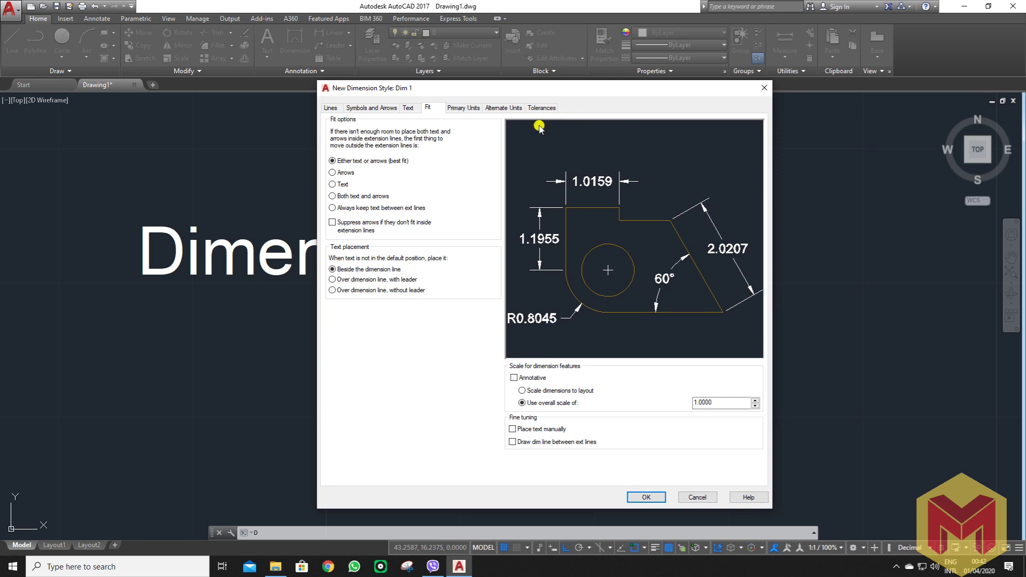
{"action": "left_click_drag", "start_coordinate": [531, 91], "coordinate": [533, 99]}
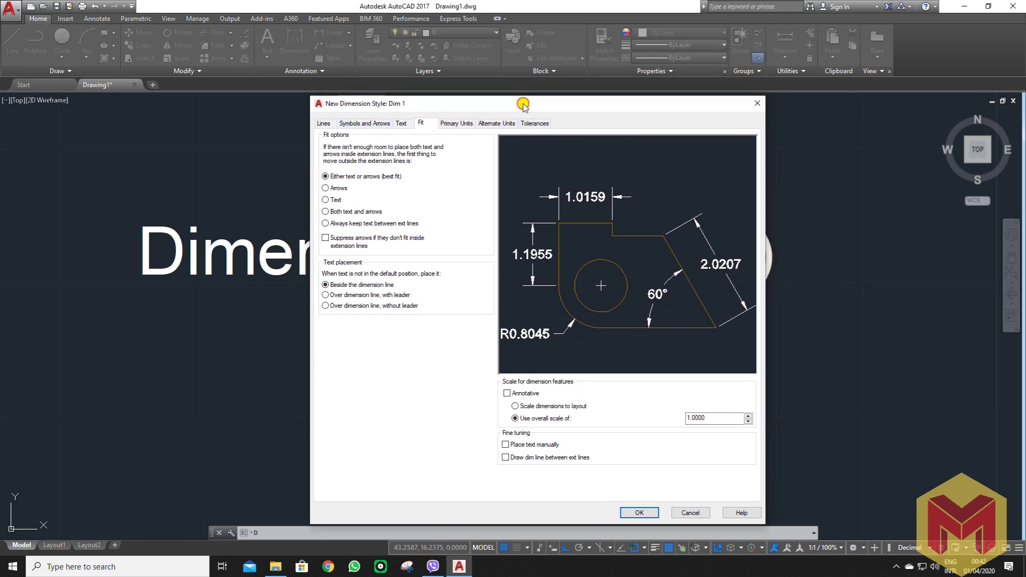
Review the Lines, Symbols and Arrows, Text, Fit, Primary Units, Alternate Units and Tolerances tabs.
{"action": "left_click", "coordinate": [333, 117]}
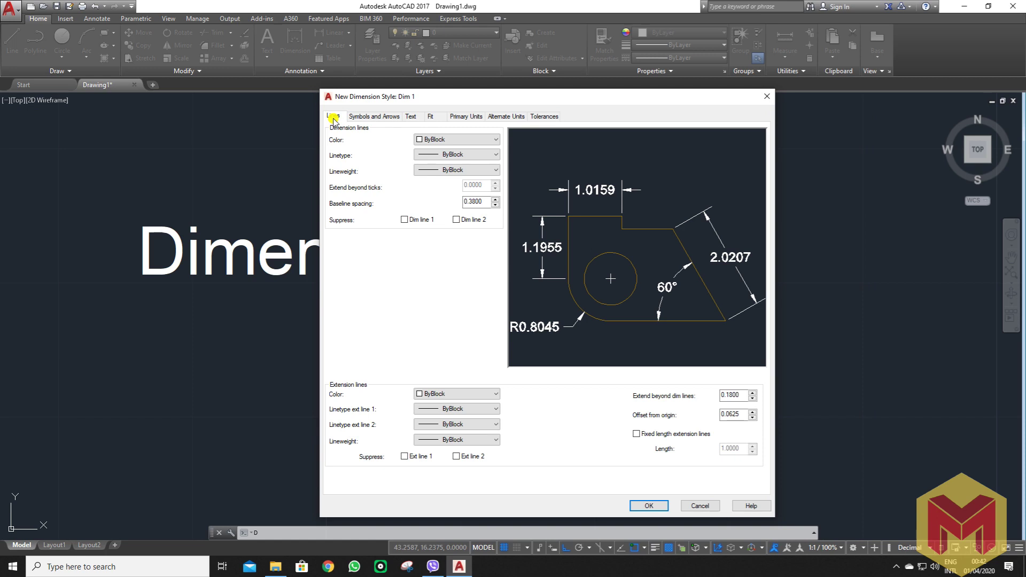
{"action": "left_click", "coordinate": [387, 117]}
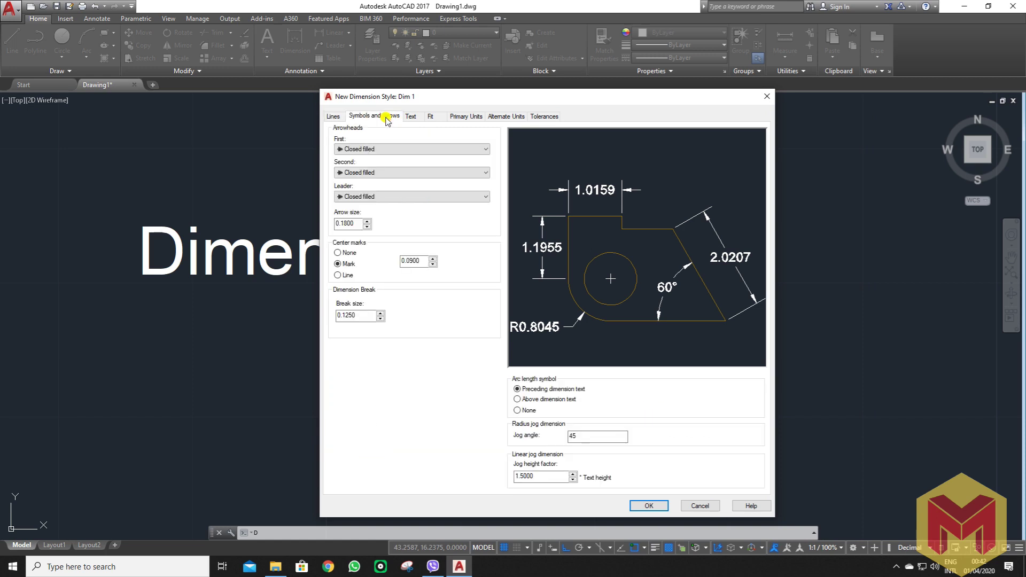
{"action": "left_click", "coordinate": [415, 119]}
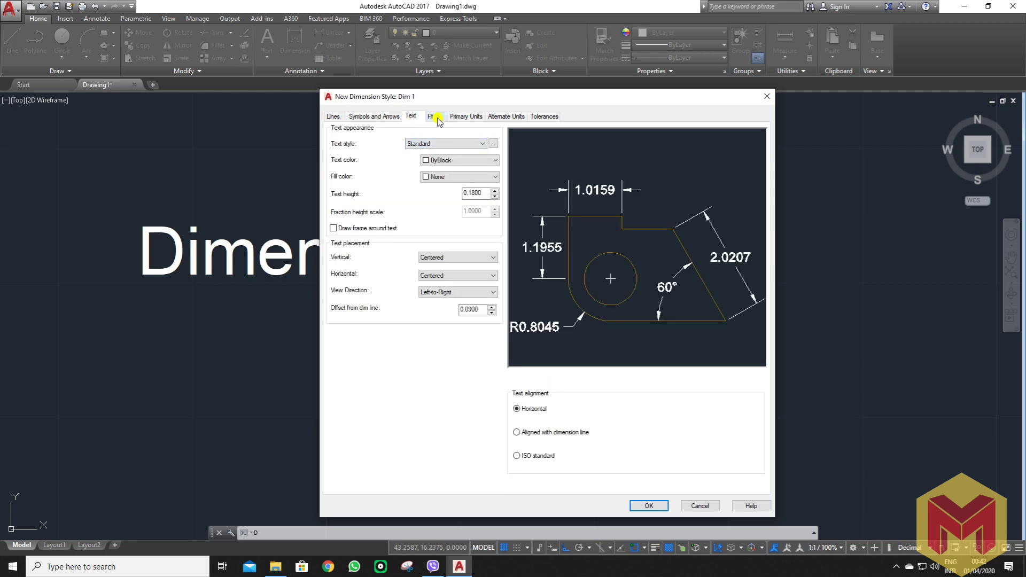
{"action": "left_click", "coordinate": [434, 117]}
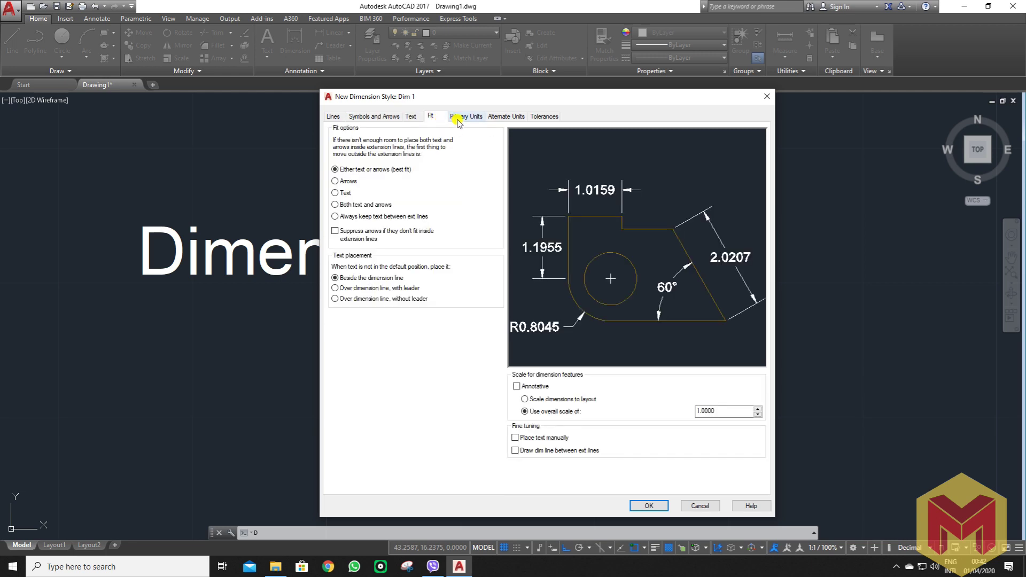
{"action": "left_click", "coordinate": [462, 116]}
{"action": "left_click", "coordinate": [500, 118]}
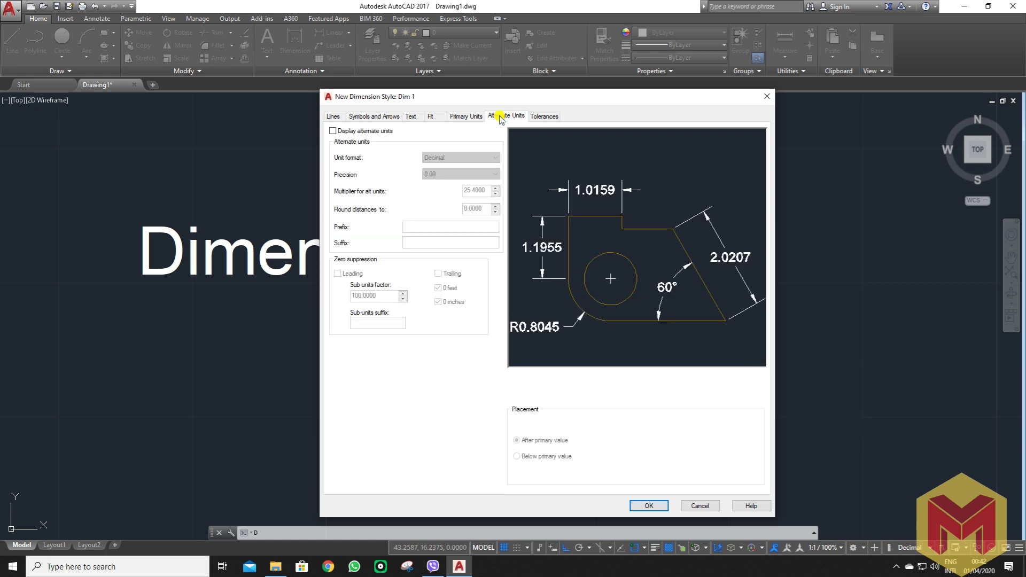
{"action": "left_click", "coordinate": [542, 117]}
{"action": "left_click", "coordinate": [509, 117]}
{"action": "left_click", "coordinate": [464, 116]}
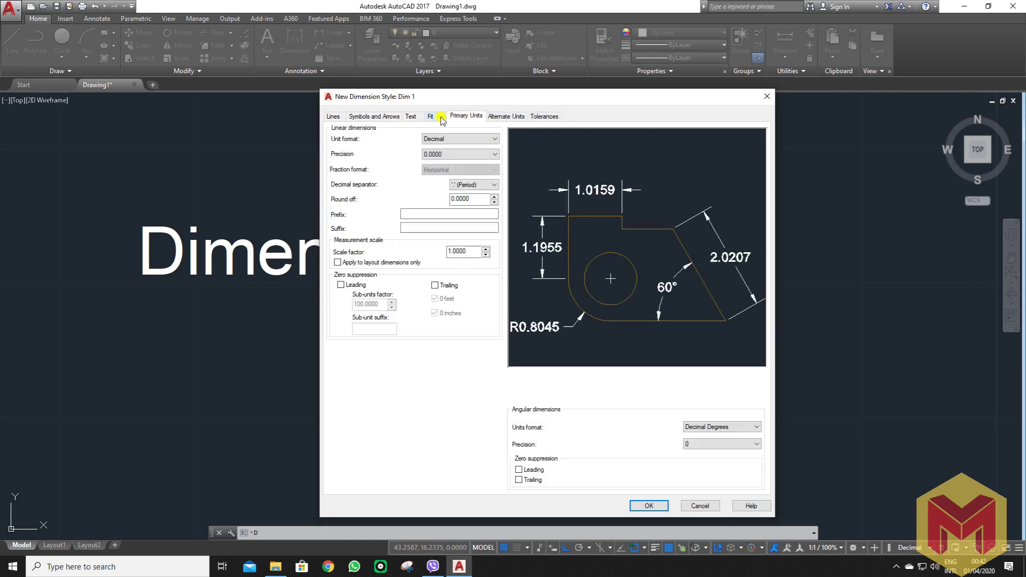
{"action": "left_click", "coordinate": [431, 116]}
Recheck Lines and Symbols and Arrows, ending on Text defaults: Standard, 0.18 height, centered.
{"action": "mouse_move", "coordinate": [448, 102]}
{"action": "left_mouse_down"}
{"action": "mouse_move", "coordinate": [498, 148]}
{"action": "mouse_move", "coordinate": [501, 111]}
{"action": "left_mouse_up"}
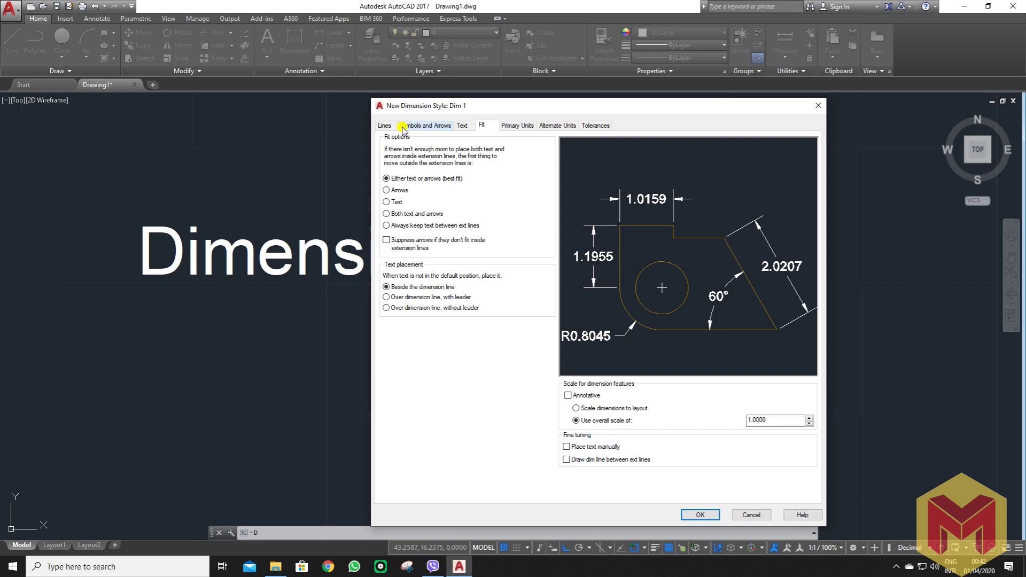
{"action": "left_click", "coordinate": [461, 125]}
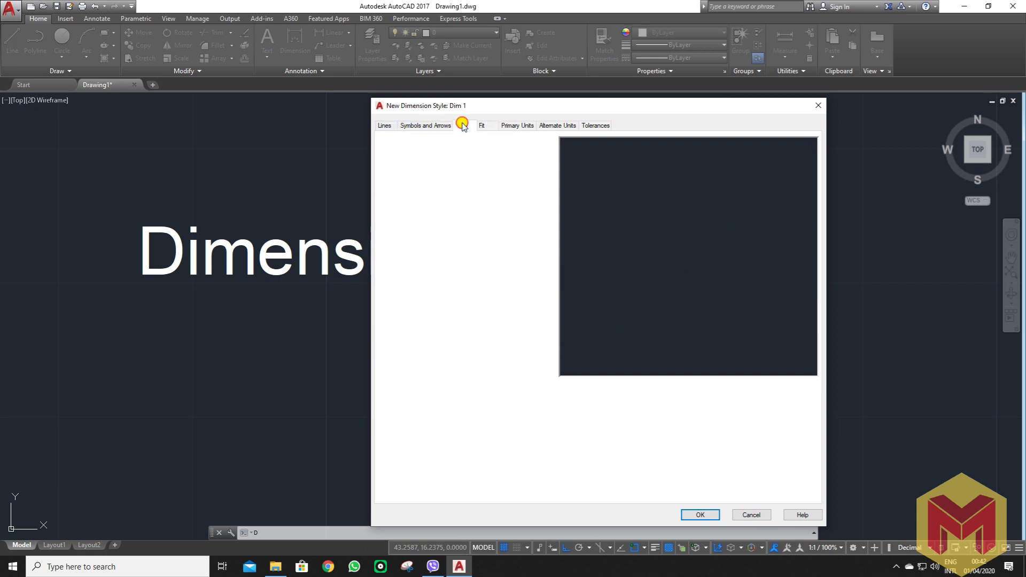
{"action": "left_click", "coordinate": [429, 127]}
{"action": "left_click", "coordinate": [384, 125]}
{"action": "left_click", "coordinate": [426, 127]}
{"action": "left_click", "coordinate": [385, 125]}
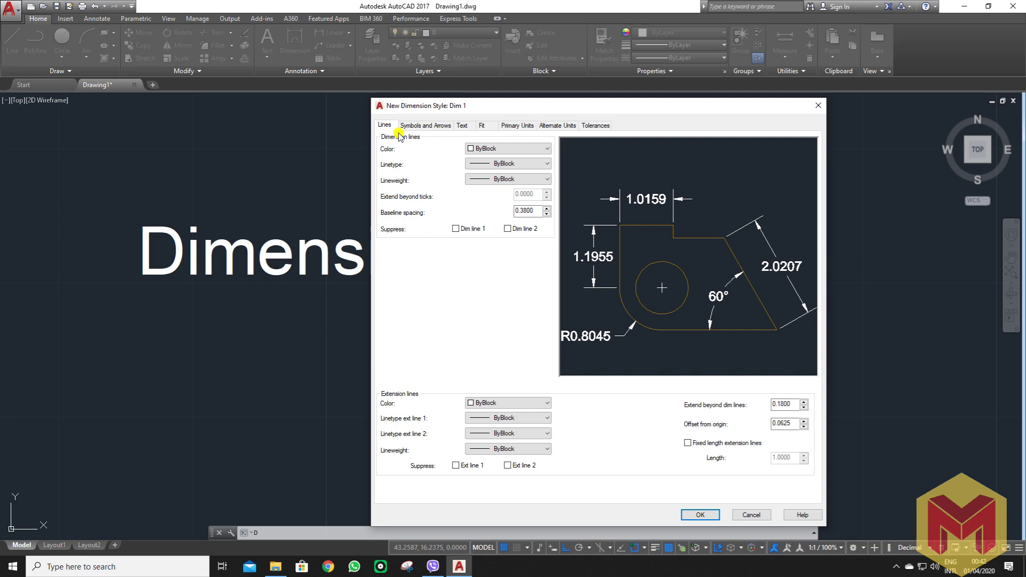
{"action": "left_click", "coordinate": [462, 126]}
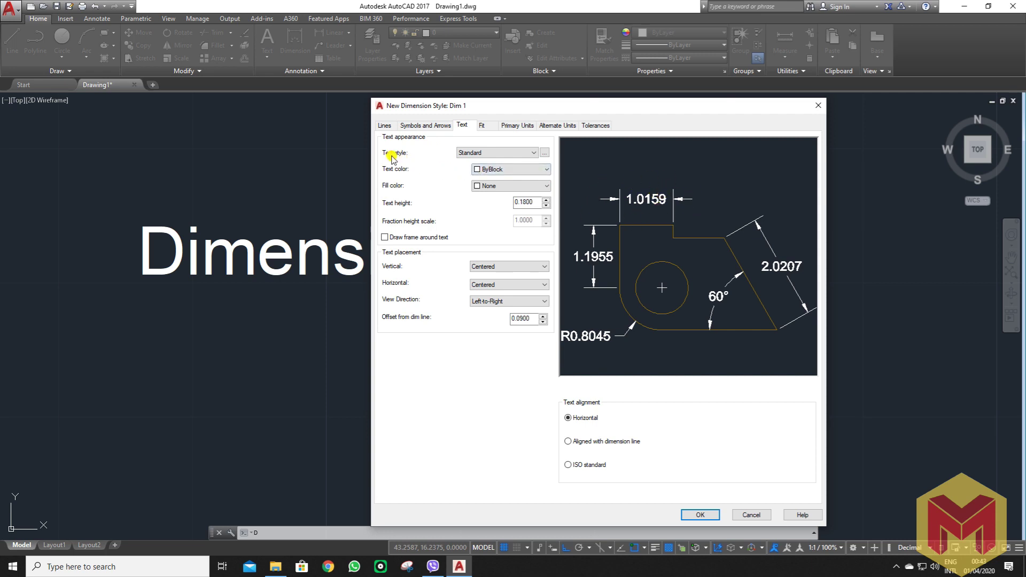
Check the text style list, keep Standard, and bring up the Text Style manager.
{"action": "left_click", "coordinate": [484, 154]}
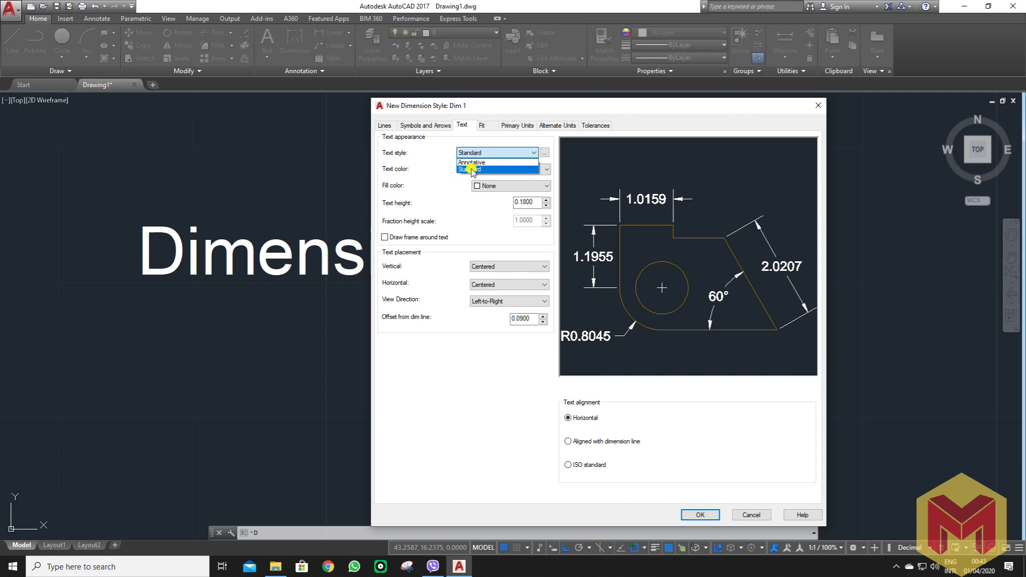
{"action": "left_click", "coordinate": [471, 168]}
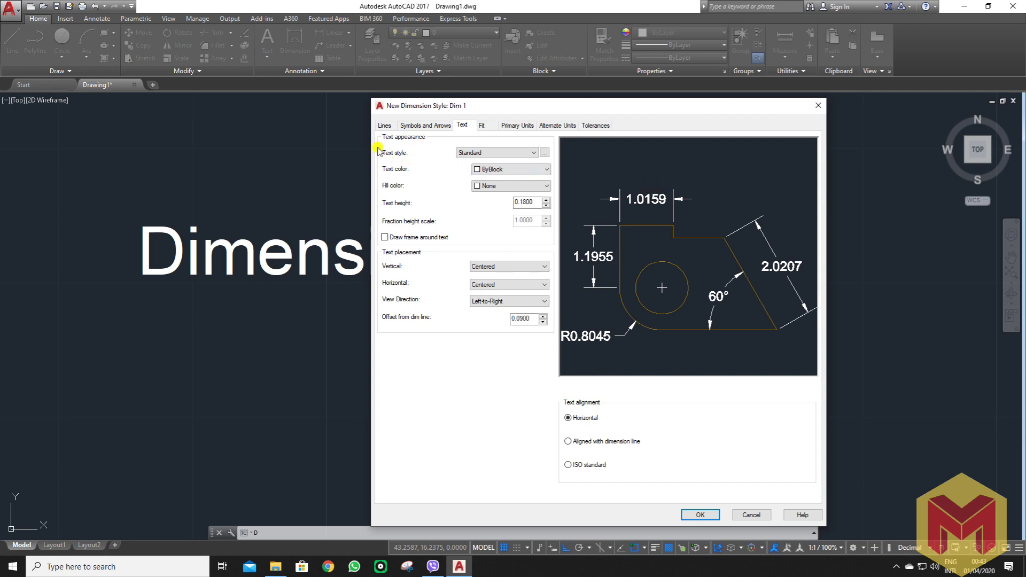
{"action": "left_click", "coordinate": [501, 152]}
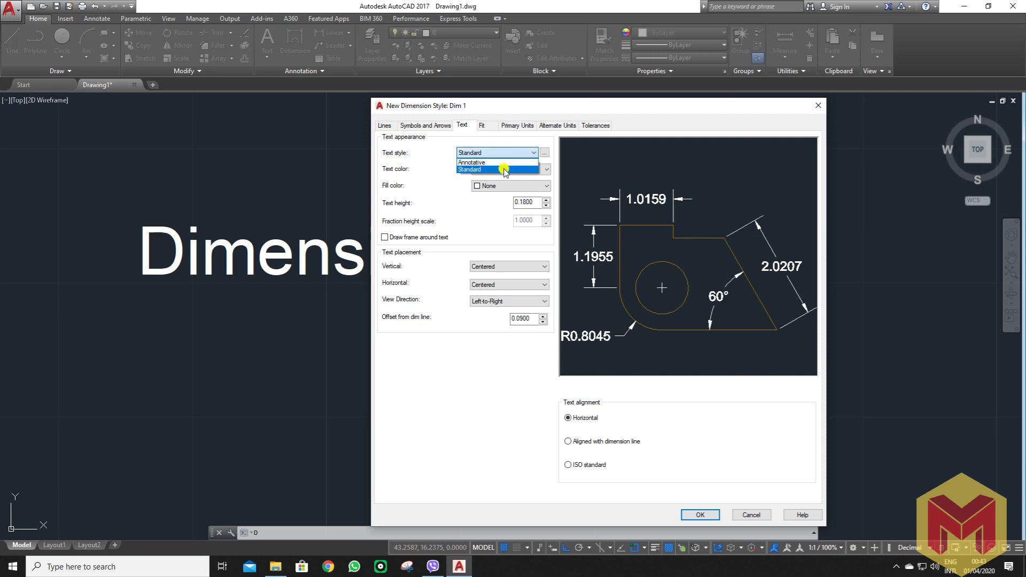
{"action": "left_click", "coordinate": [492, 142]}
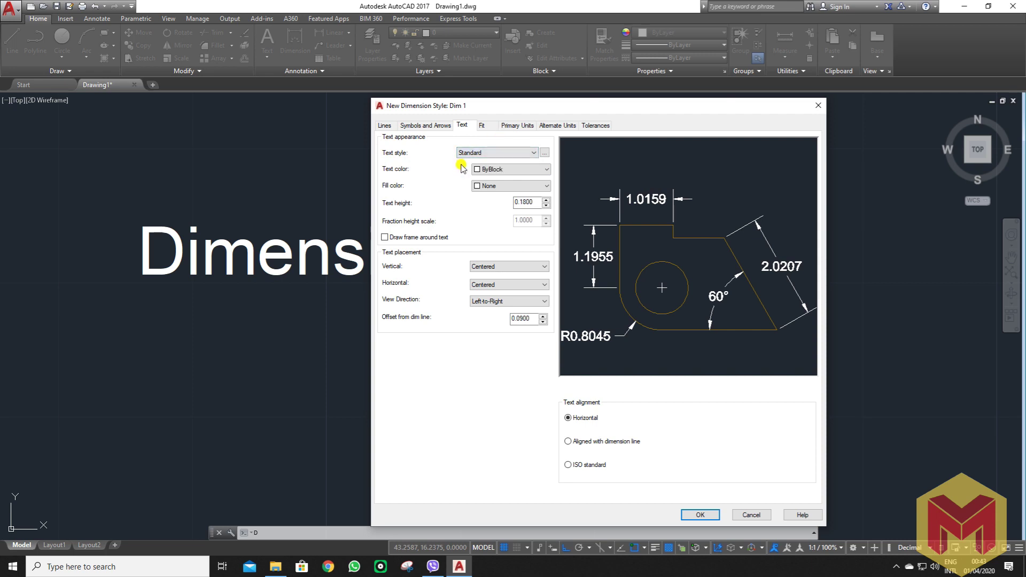
{"action": "left_click", "coordinate": [544, 153]}
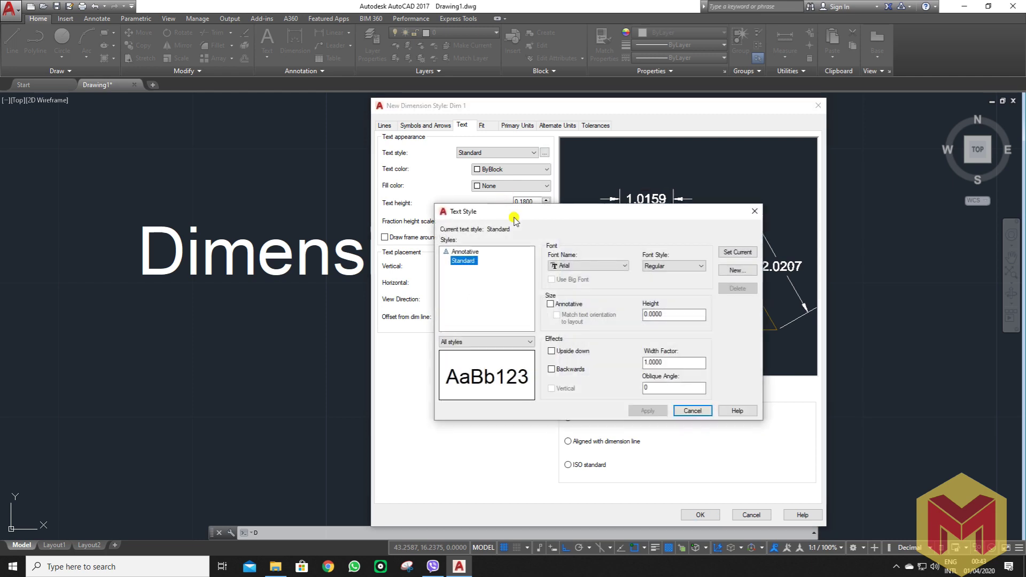
{"action": "left_click_drag", "start_coordinate": [513, 218], "coordinate": [510, 198]}
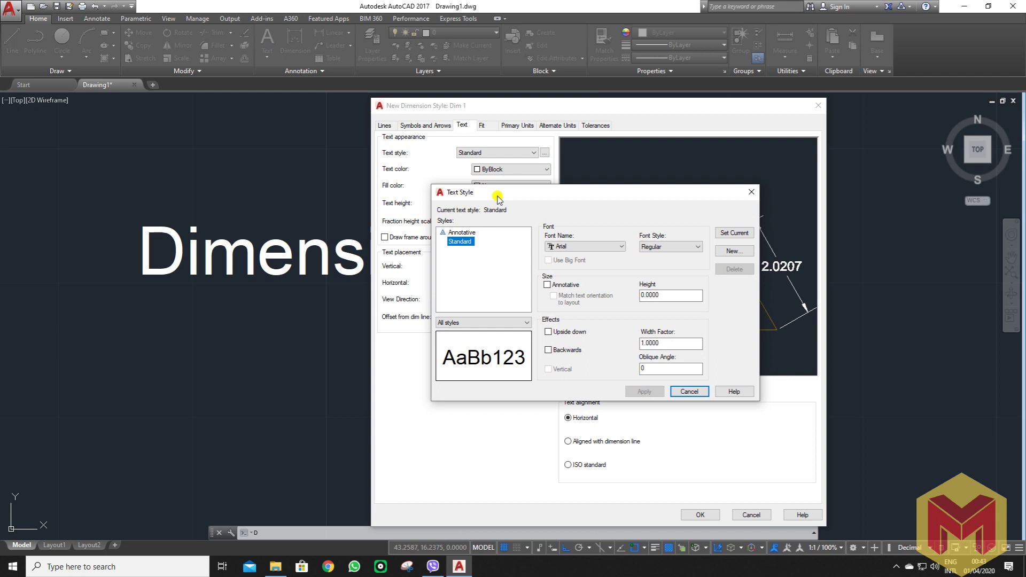
{"action": "left_click_drag", "start_coordinate": [498, 198], "coordinate": [500, 183]}
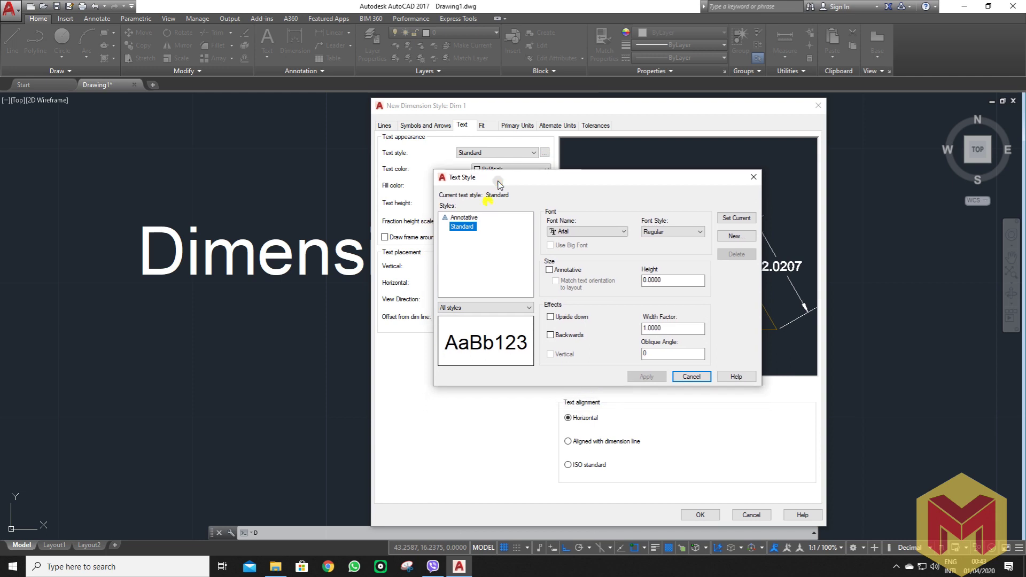
Create a new text style 'Dim Text' using the Times New Roman font.
{"action": "left_click", "coordinate": [746, 241]}
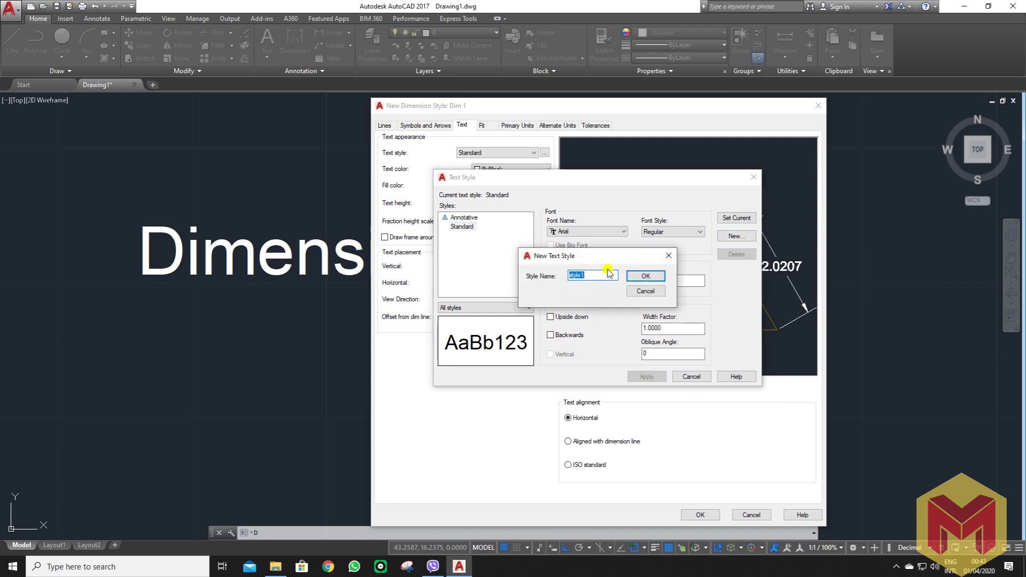
{"action": "type", "text": "Dim T"}
{"action": "type", "text": "ext"}
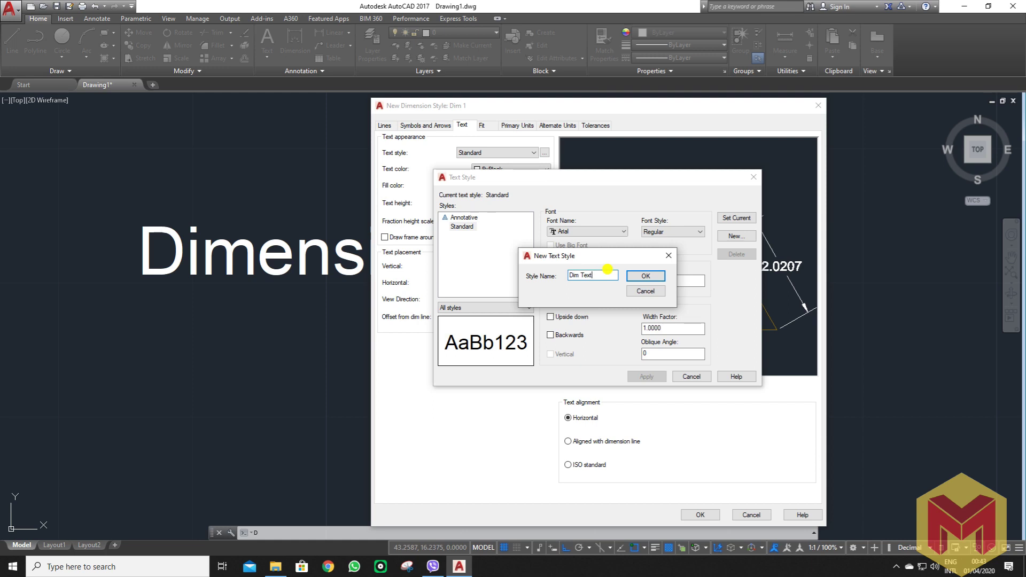
{"action": "left_click", "coordinate": [644, 276]}
{"action": "left_click", "coordinate": [457, 227]}
{"action": "left_click", "coordinate": [587, 232]}
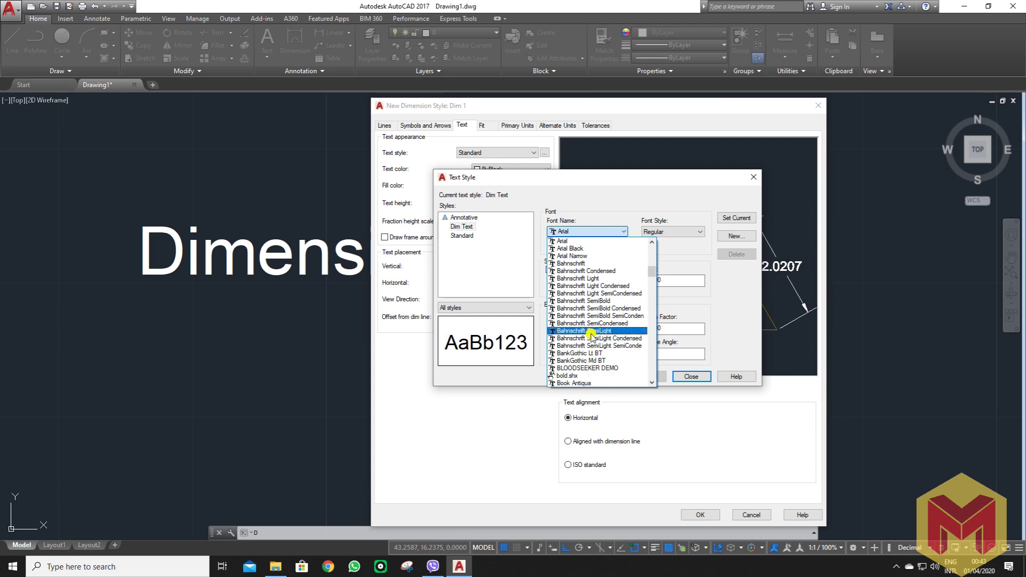
{"action": "key", "text": "t"}
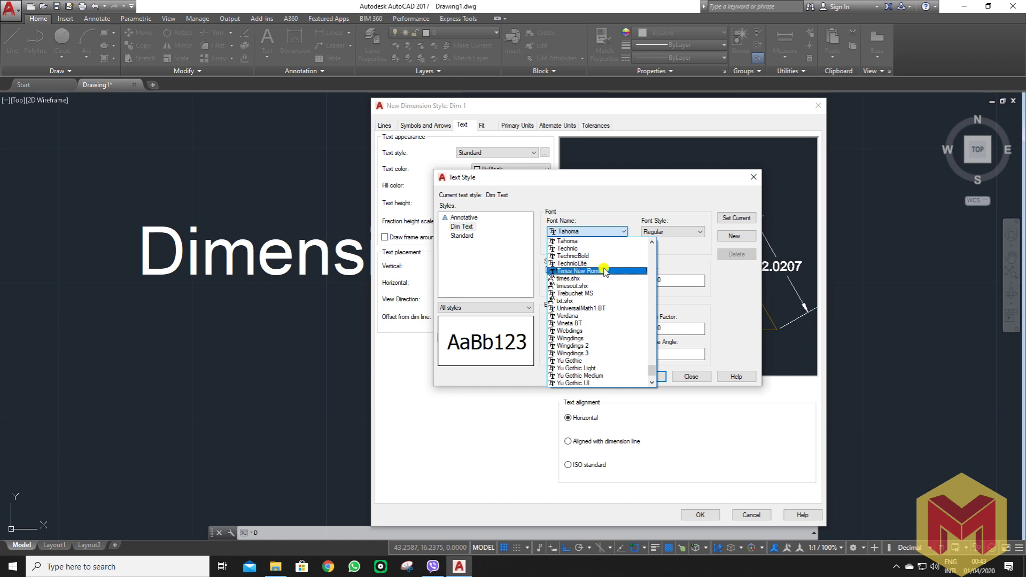
{"action": "left_click", "coordinate": [603, 270]}
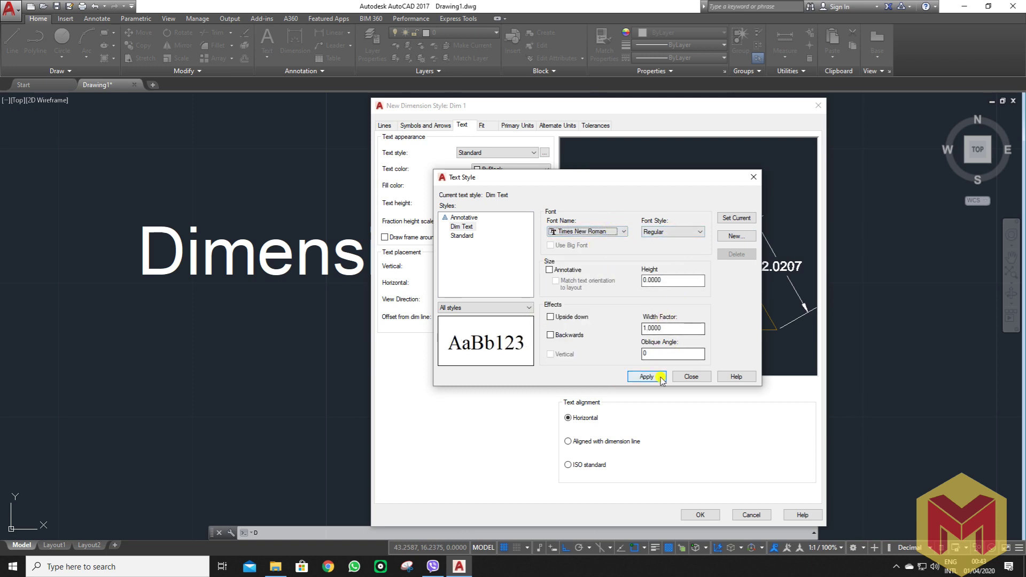
{"action": "left_click", "coordinate": [689, 376]}
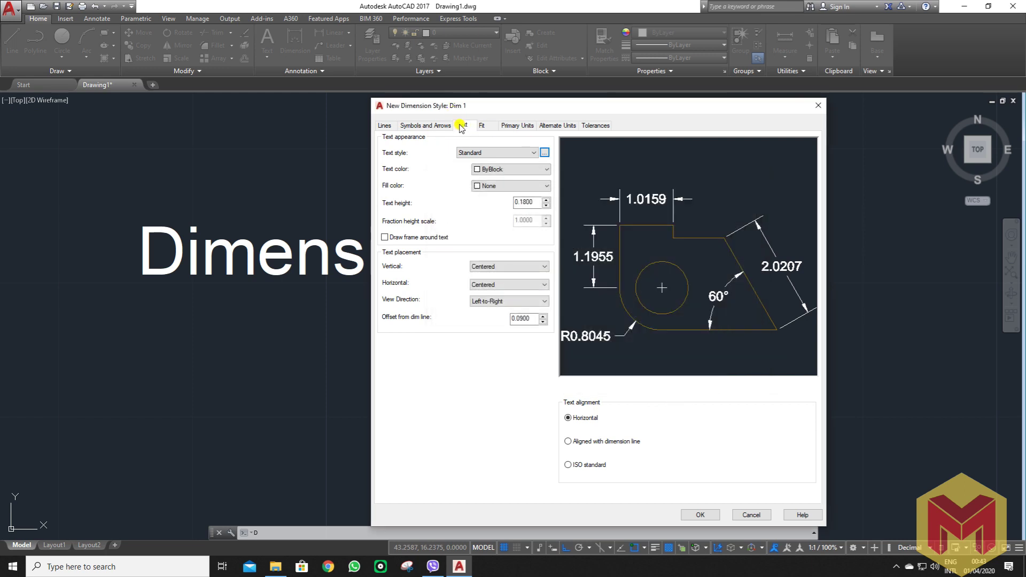
Make Dim Text the dimension text style and color the text red.
{"action": "left_click", "coordinate": [494, 153]}
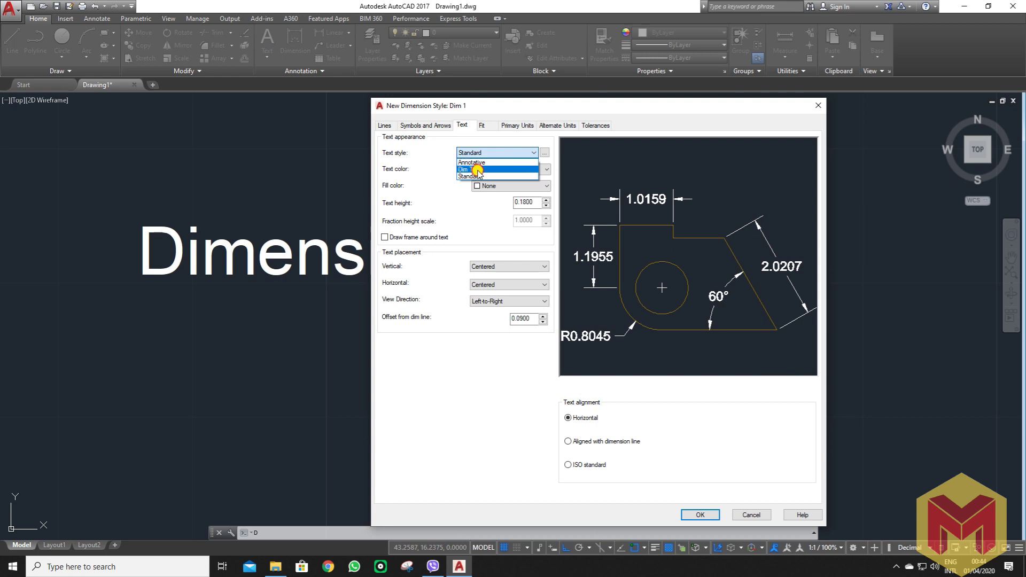
{"action": "left_click", "coordinate": [477, 169]}
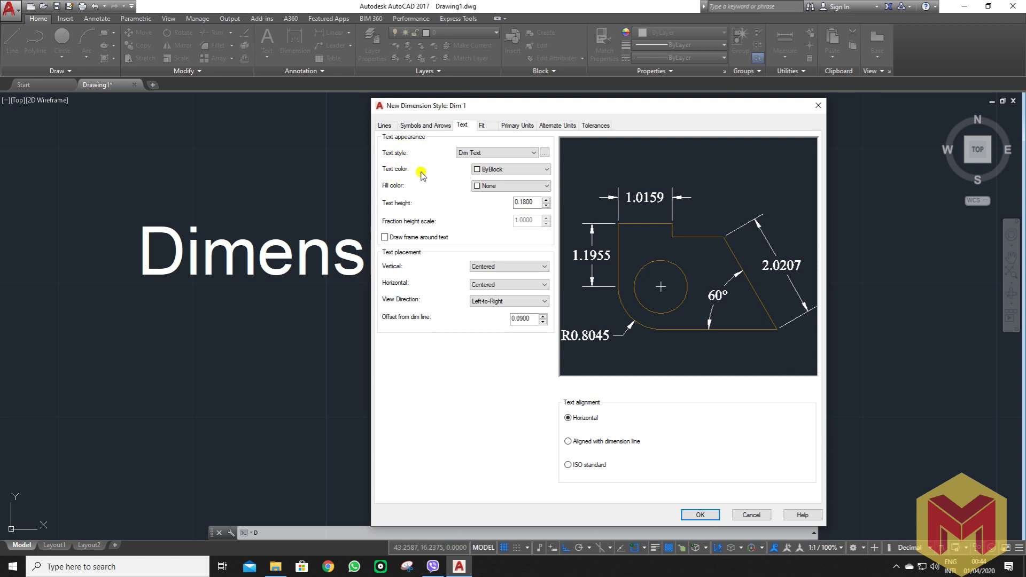
{"action": "left_click", "coordinate": [520, 171]}
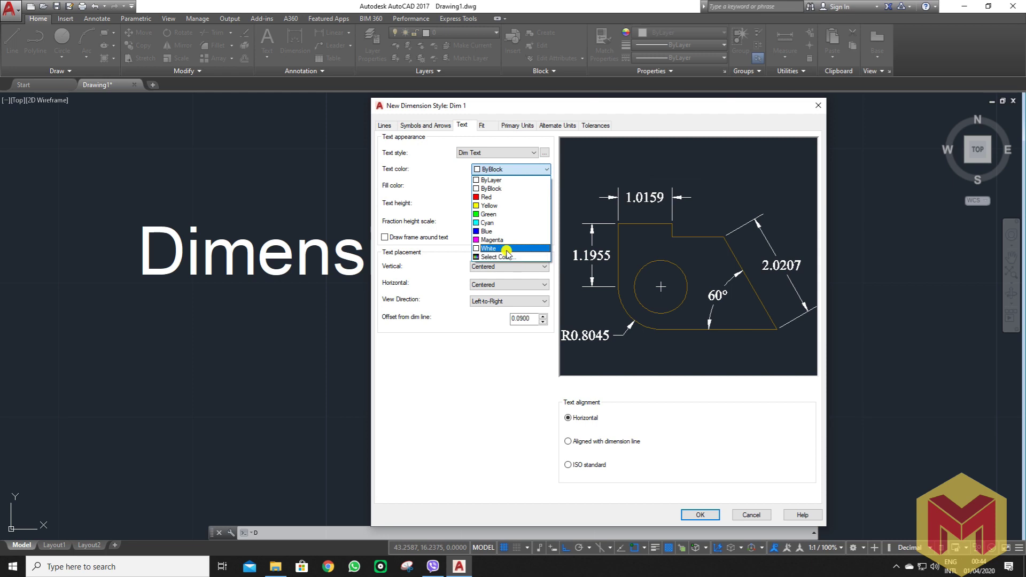
{"action": "left_click", "coordinate": [503, 197]}
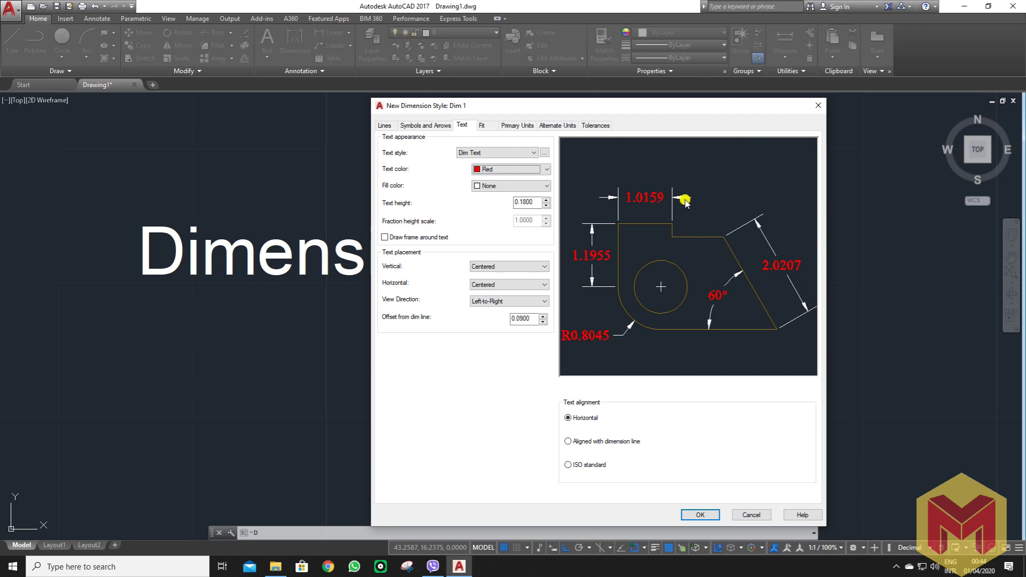
Try a yellow text background fill, then set the fill back to None.
{"action": "left_click", "coordinate": [527, 188]}
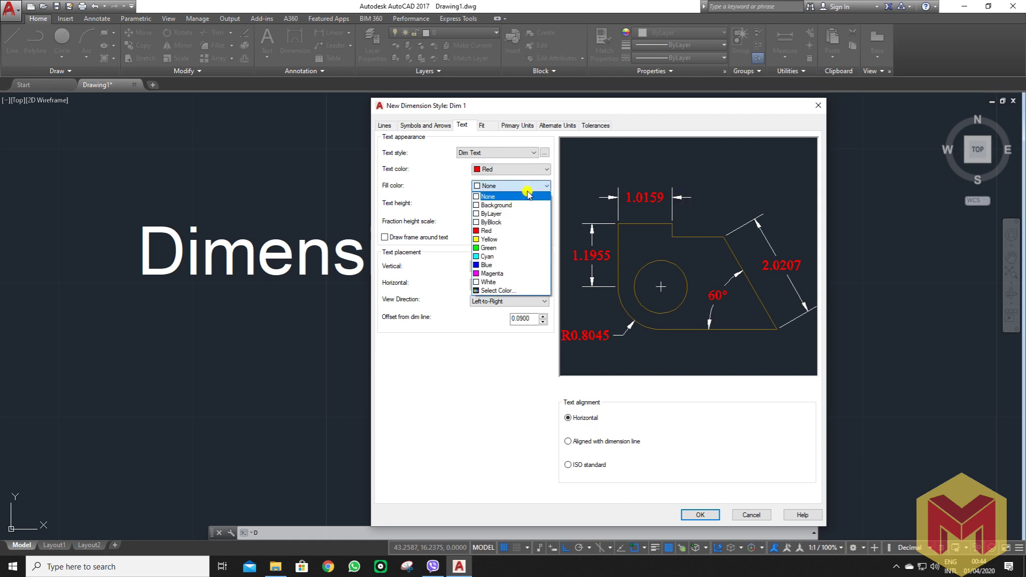
{"action": "left_click", "coordinate": [531, 240]}
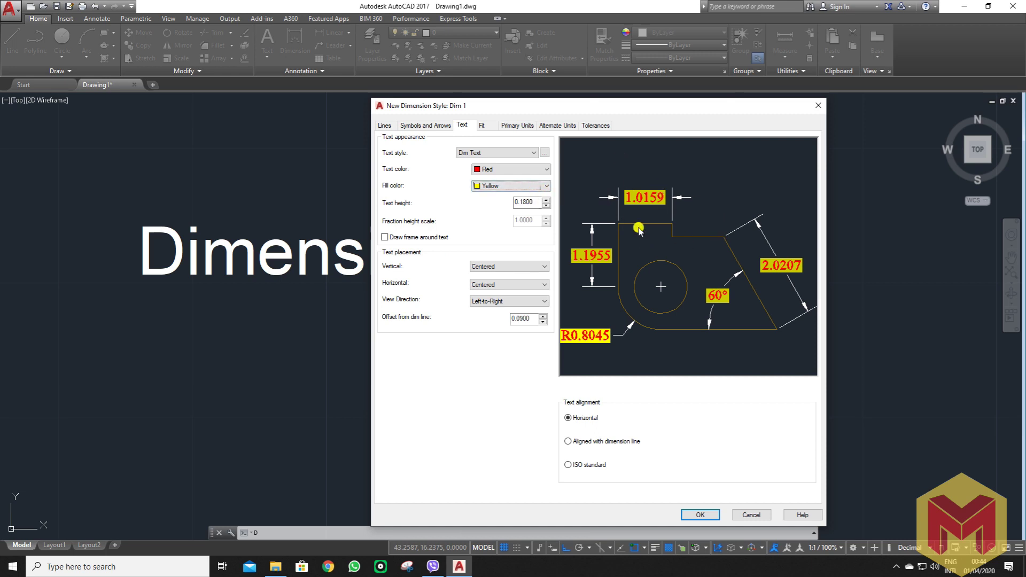
{"action": "left_click", "coordinate": [516, 187]}
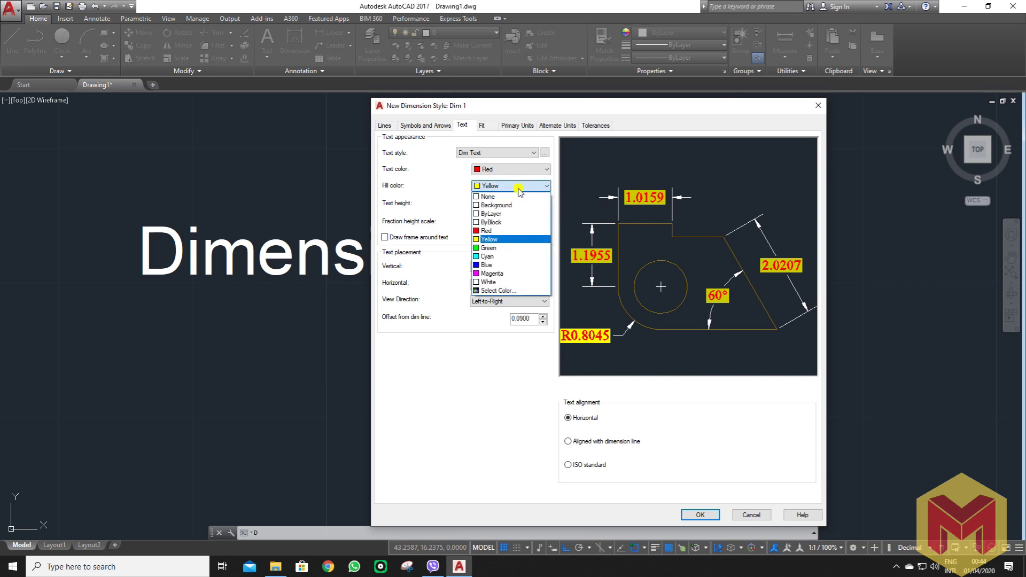
{"action": "left_click", "coordinate": [517, 197]}
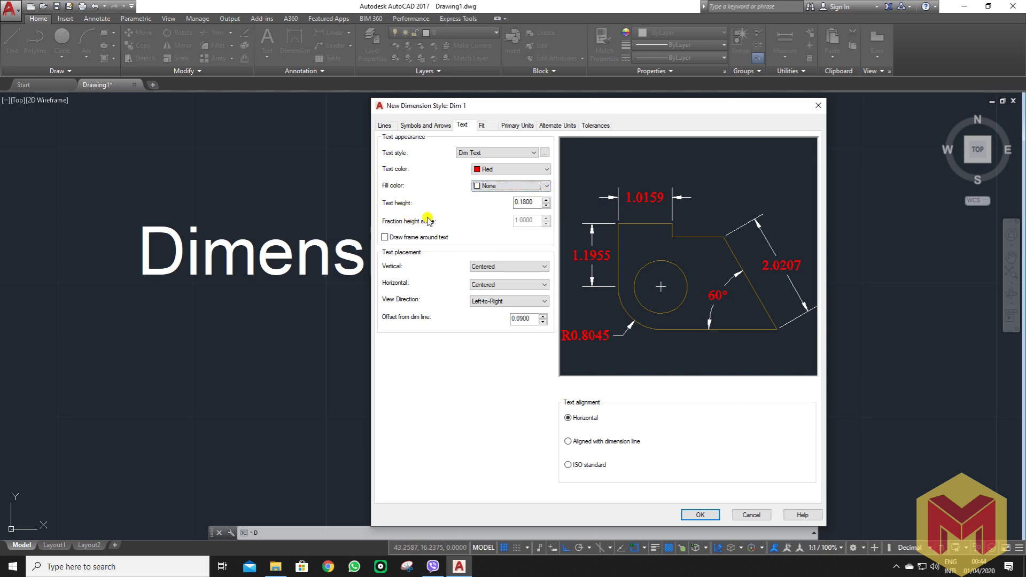
{"action": "double_click", "coordinate": [524, 202]}
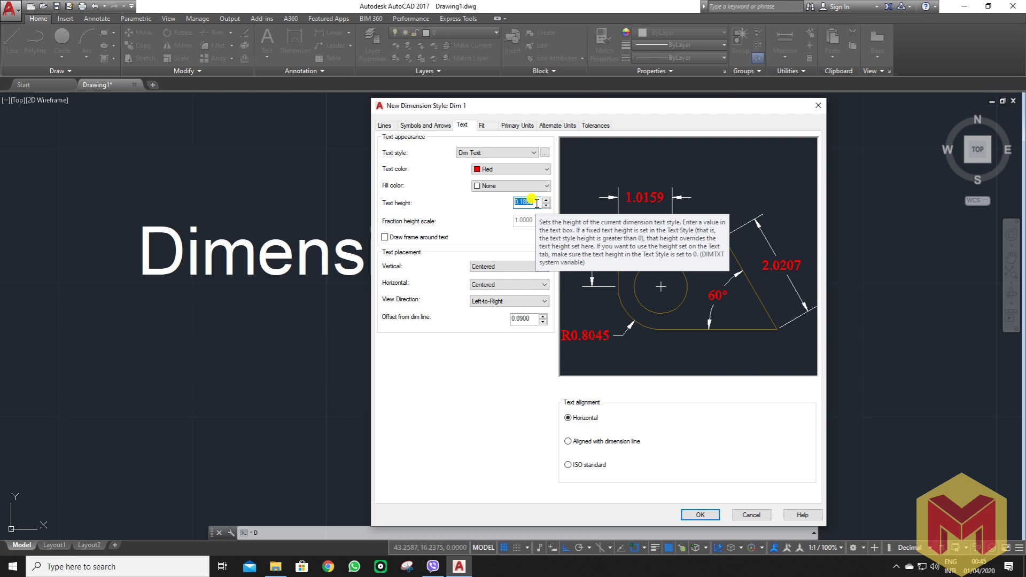
{"action": "type", "text": "6"}
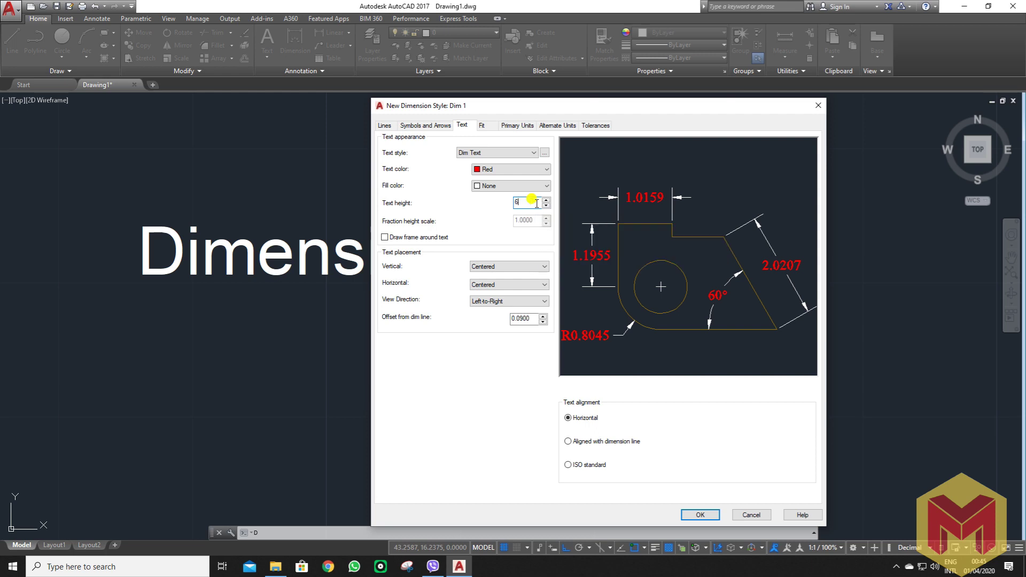
{"action": "double_click", "coordinate": [536, 204]}
{"action": "type", "text": "8"}
{"action": "double_click", "coordinate": [528, 203]}
{"action": "type", "text": "0."}
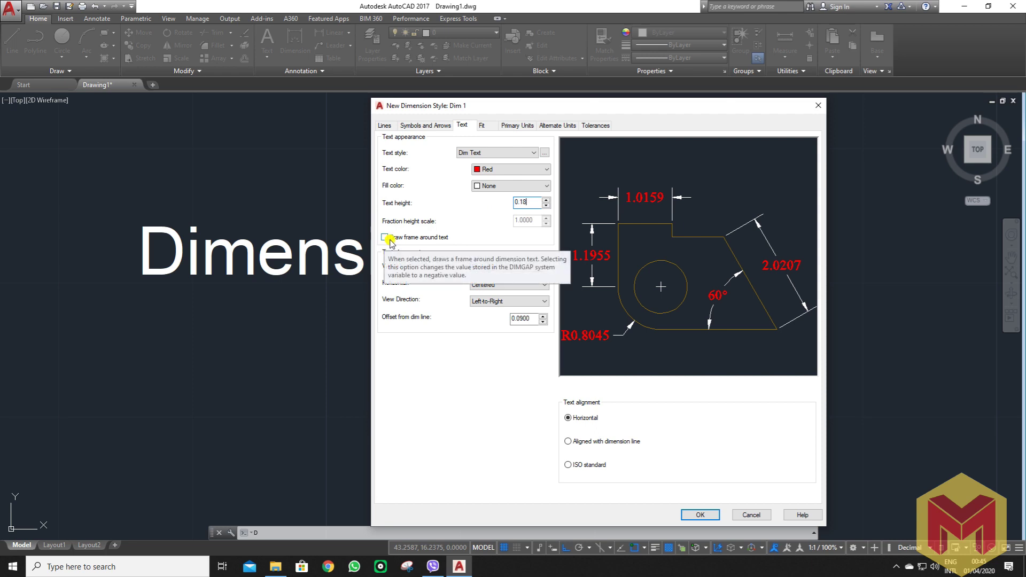
{"action": "left_click", "coordinate": [386, 238]}
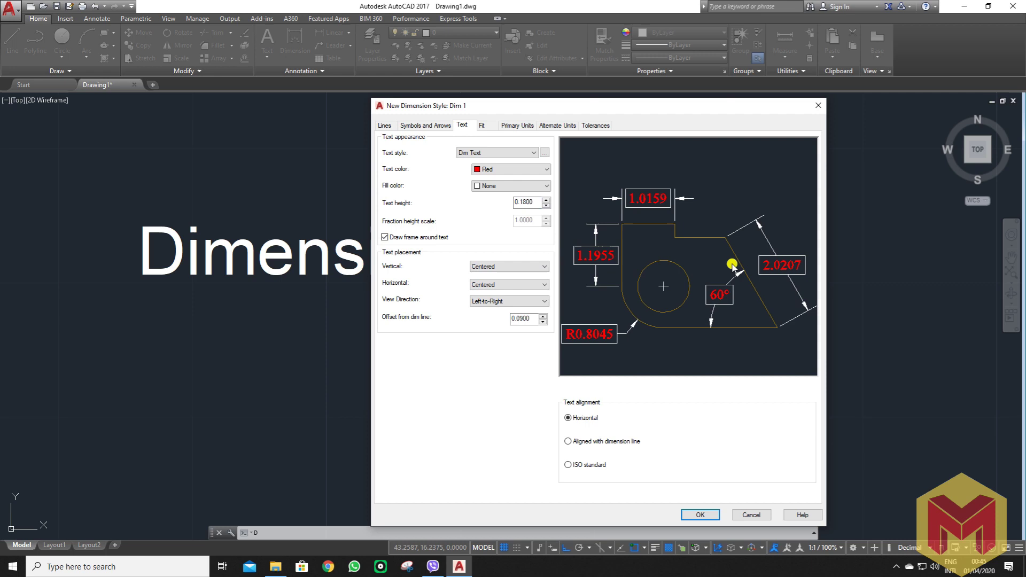
{"action": "left_click", "coordinate": [417, 237]}
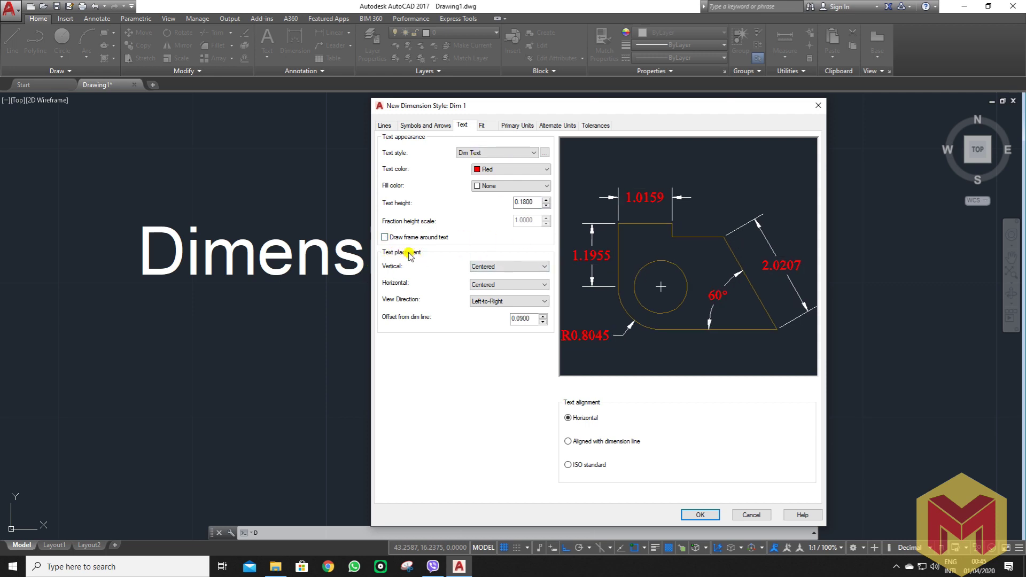
Place text Above the line and try each extension-line horizontal placement option.
{"action": "left_click_drag", "start_coordinate": [527, 106], "coordinate": [492, 60]}
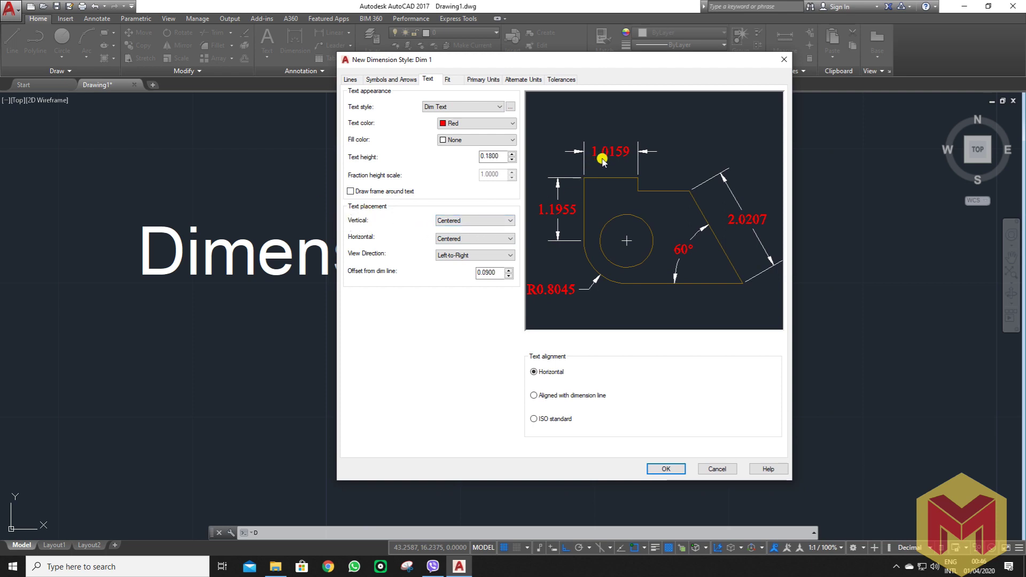
{"action": "left_click", "coordinate": [489, 220]}
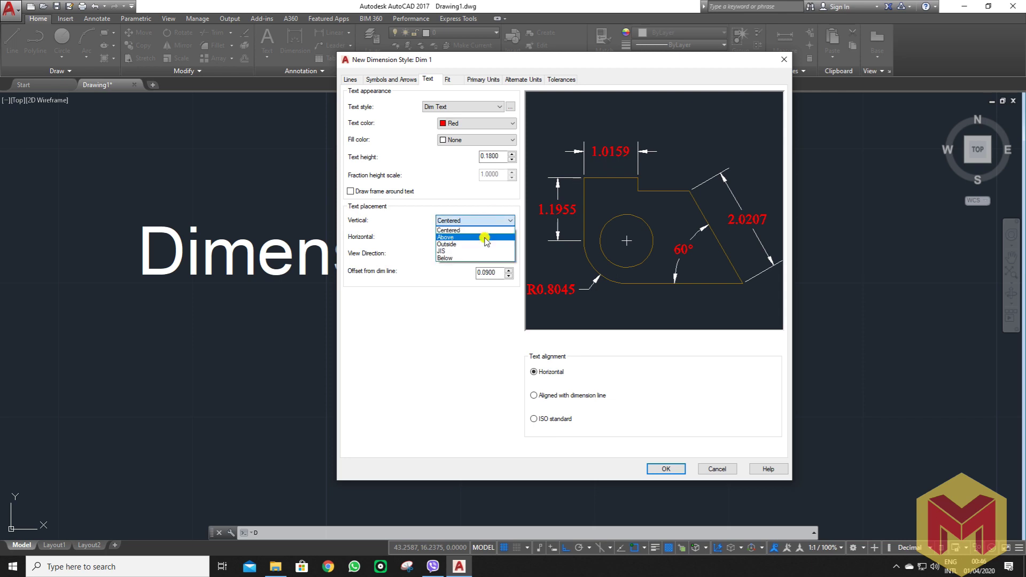
{"action": "left_click", "coordinate": [485, 237]}
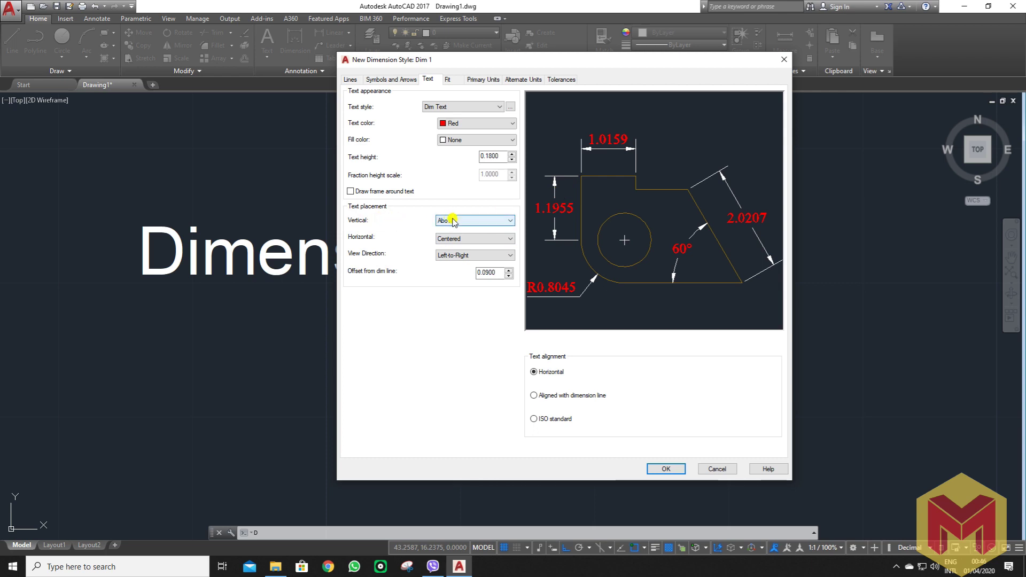
{"action": "left_click", "coordinate": [464, 239]}
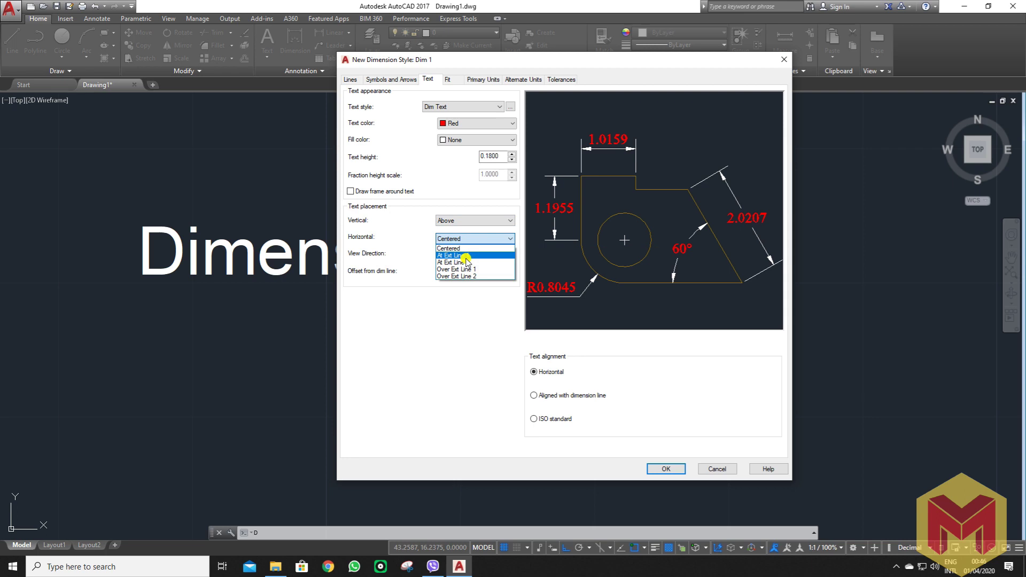
{"action": "left_click", "coordinate": [464, 256]}
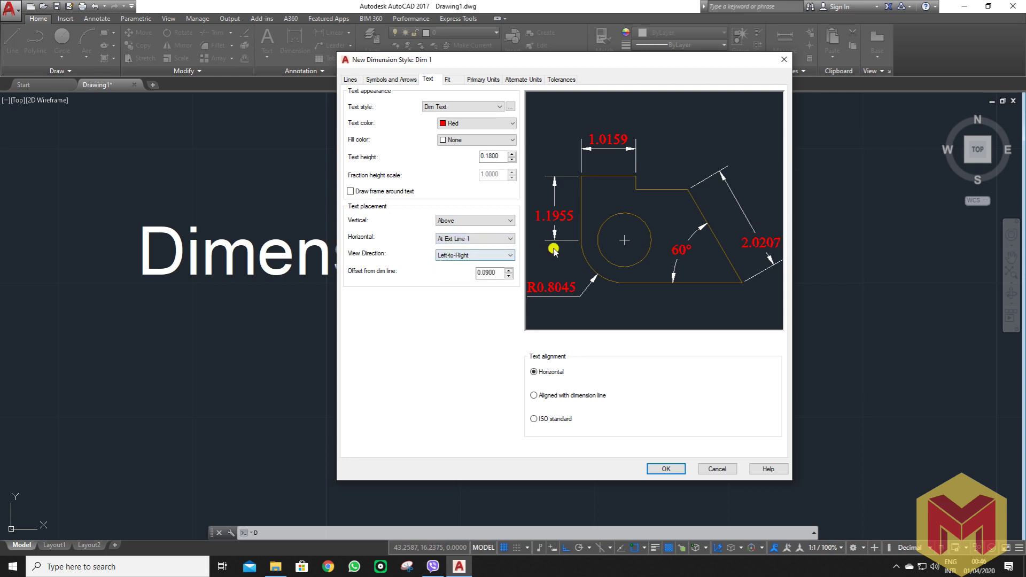
{"action": "left_click", "coordinate": [473, 239]}
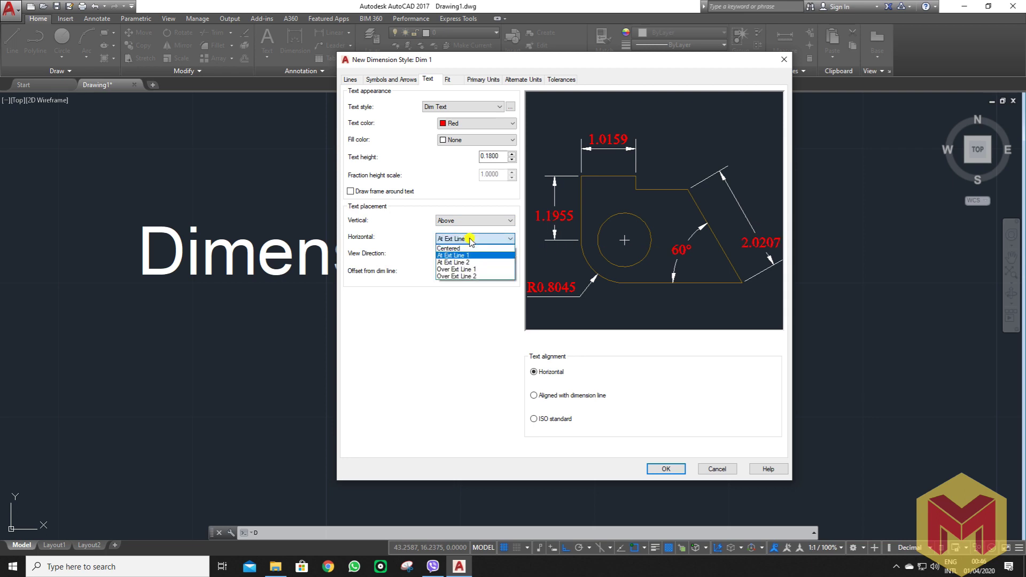
{"action": "left_click", "coordinate": [470, 261]}
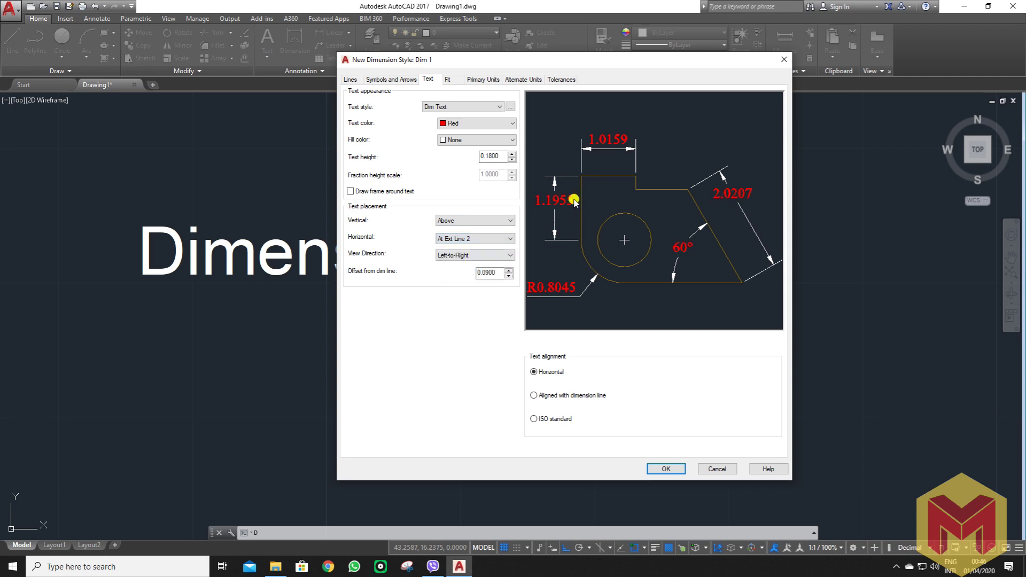
{"action": "left_click", "coordinate": [486, 239]}
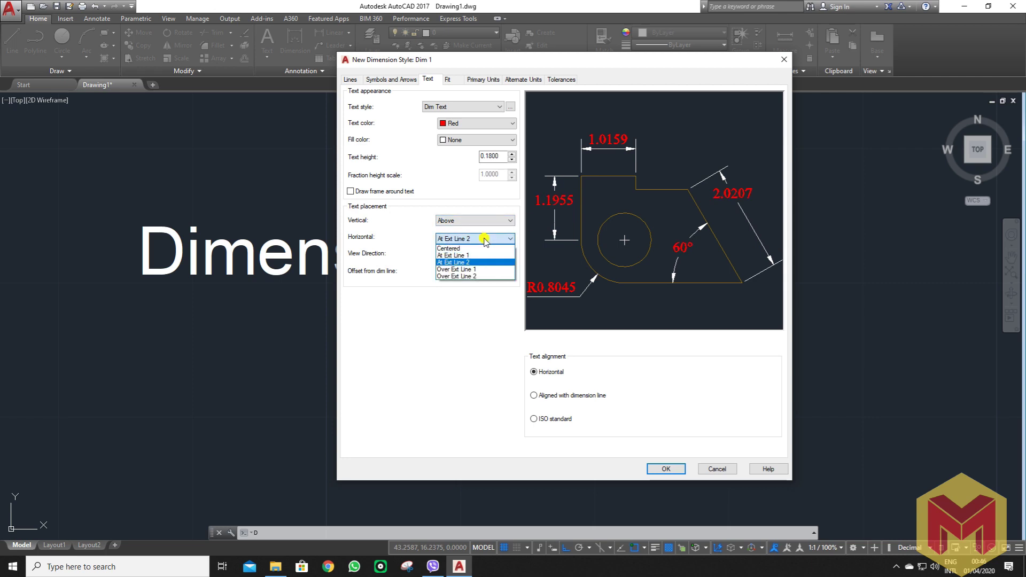
{"action": "left_click", "coordinate": [481, 269]}
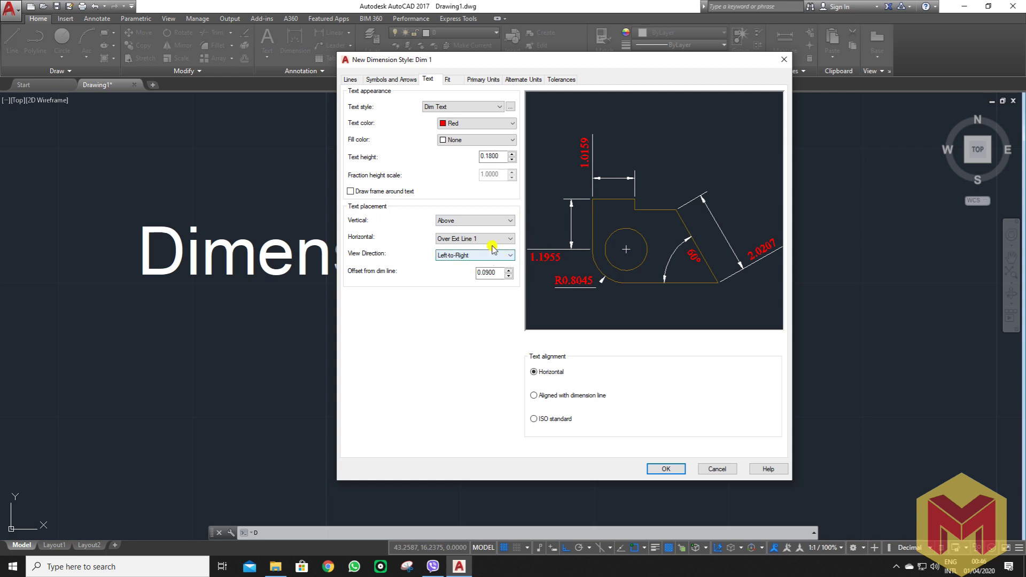
{"action": "left_click", "coordinate": [469, 240]}
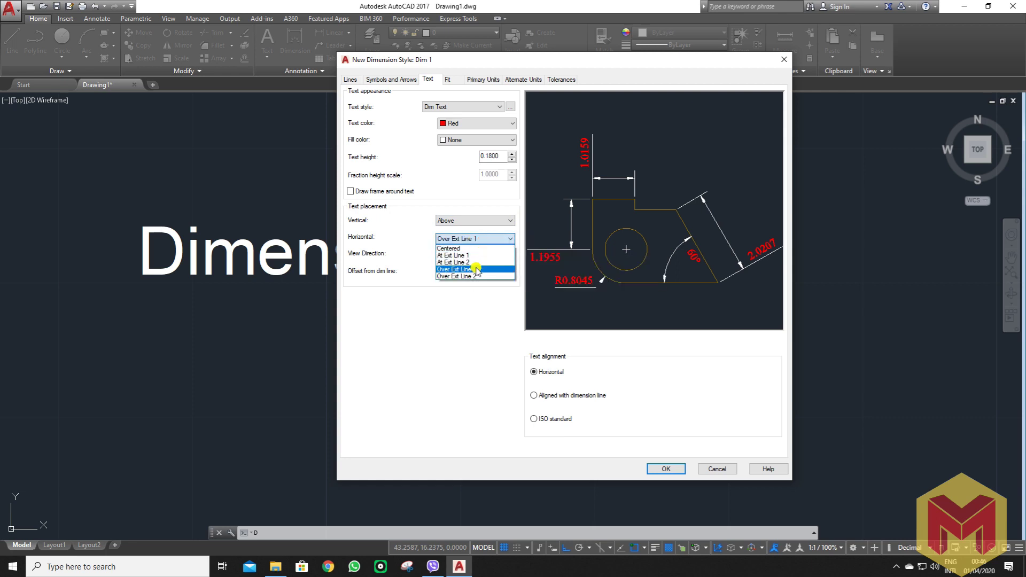
{"action": "left_click", "coordinate": [476, 276]}
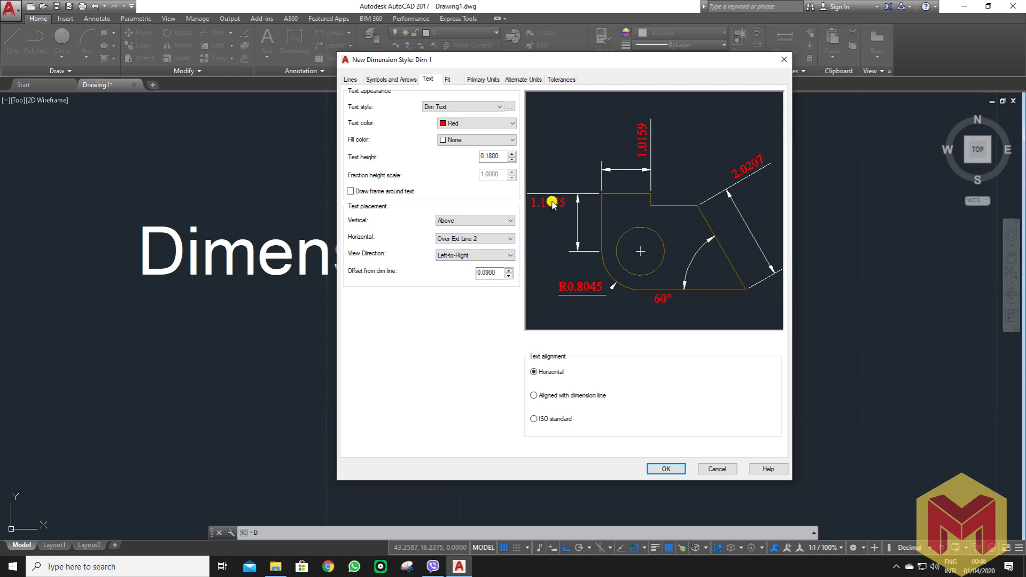
Settle on Centered horizontal, Above vertical placement, and Left-to-Right view direction.
{"action": "left_click", "coordinate": [459, 244]}
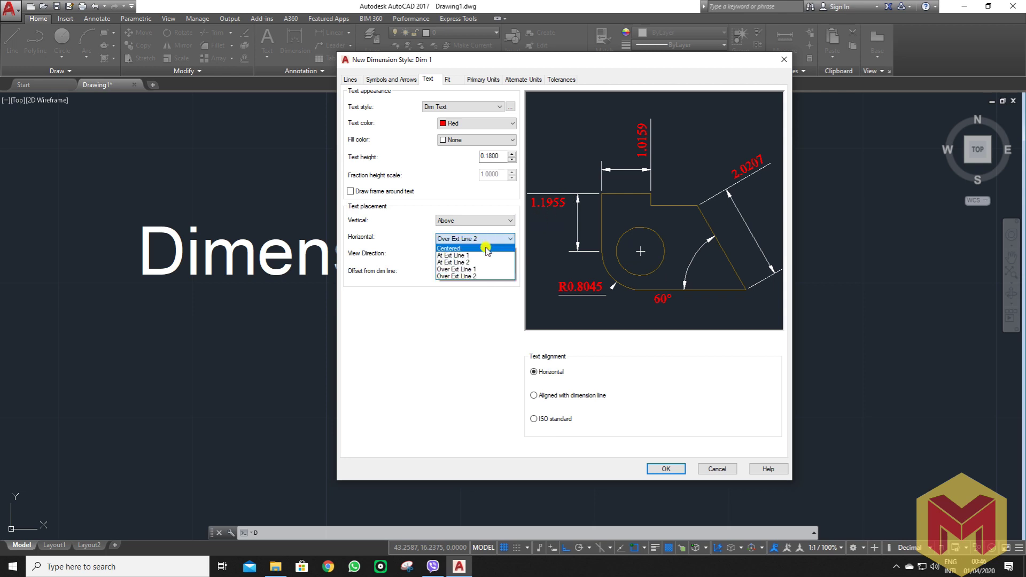
{"action": "left_click", "coordinate": [486, 250]}
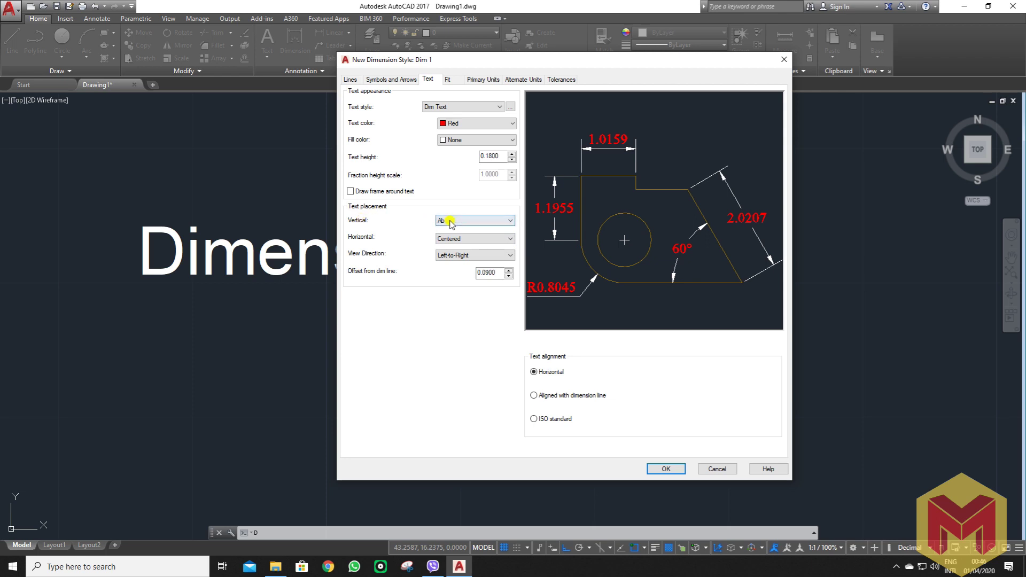
{"action": "left_click", "coordinate": [475, 221]}
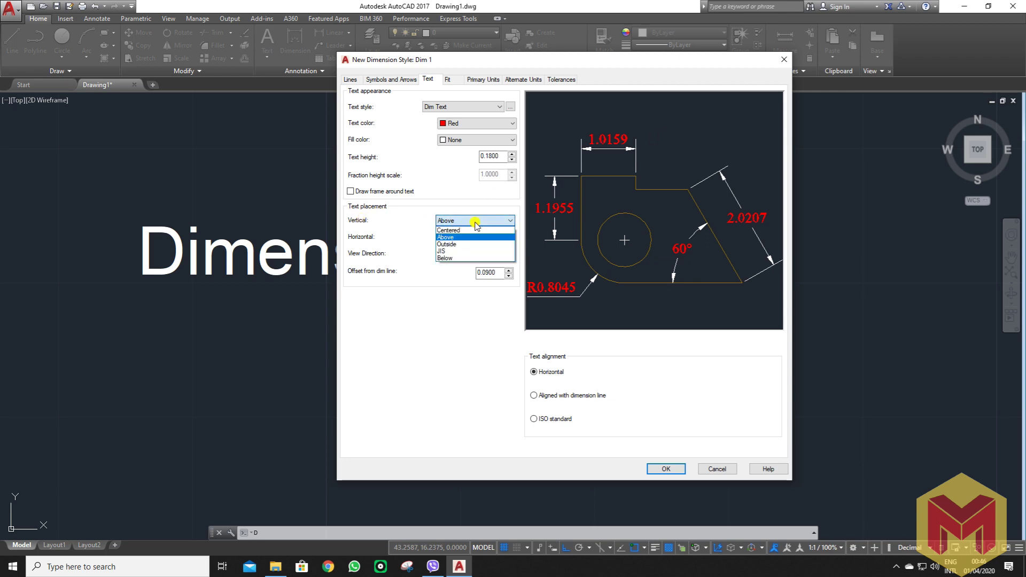
{"action": "left_click", "coordinate": [476, 230]}
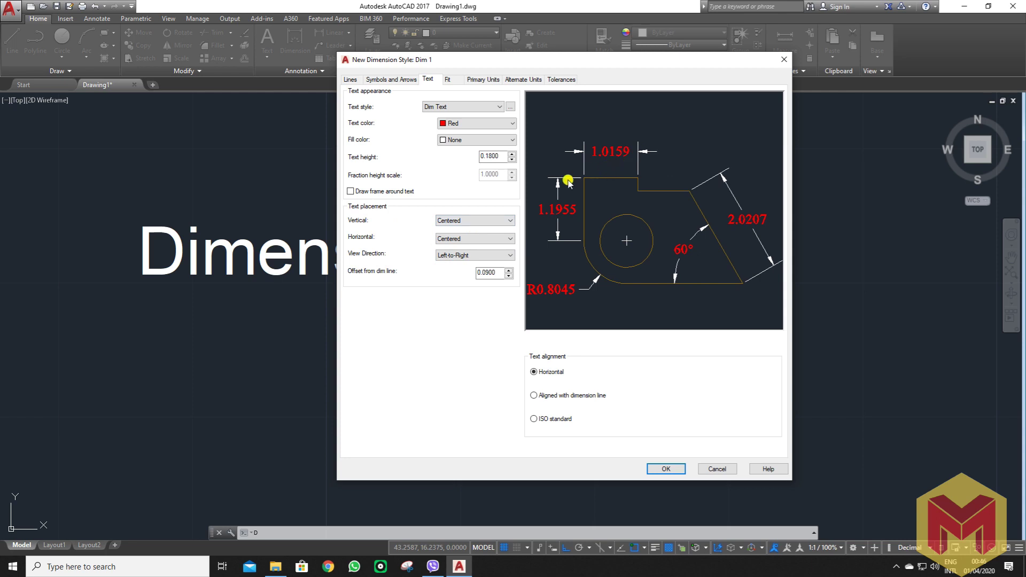
{"action": "left_click", "coordinate": [475, 221]}
{"action": "left_click", "coordinate": [473, 234]}
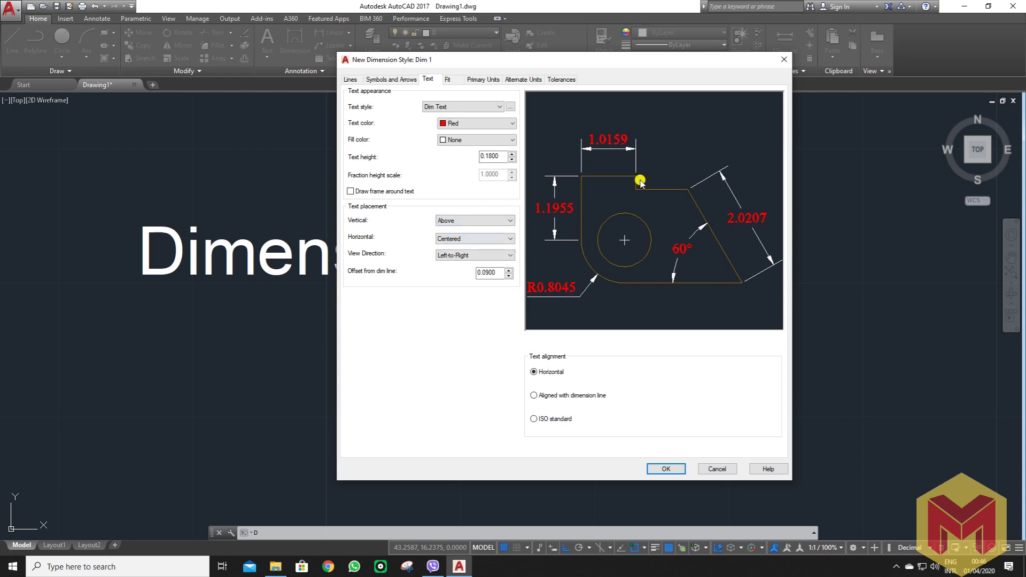
{"action": "left_click", "coordinate": [456, 239]}
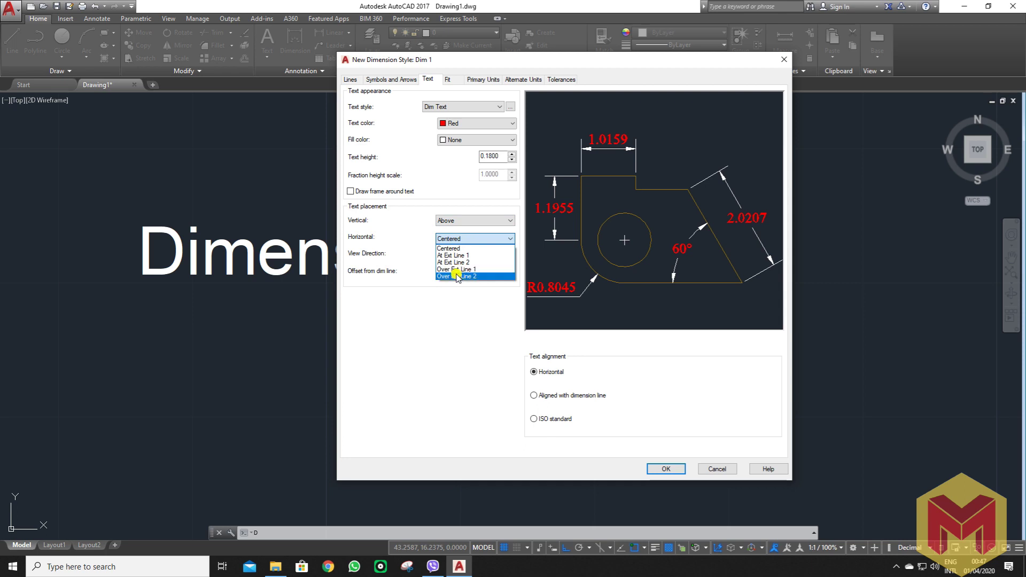
{"action": "left_click", "coordinate": [446, 248]}
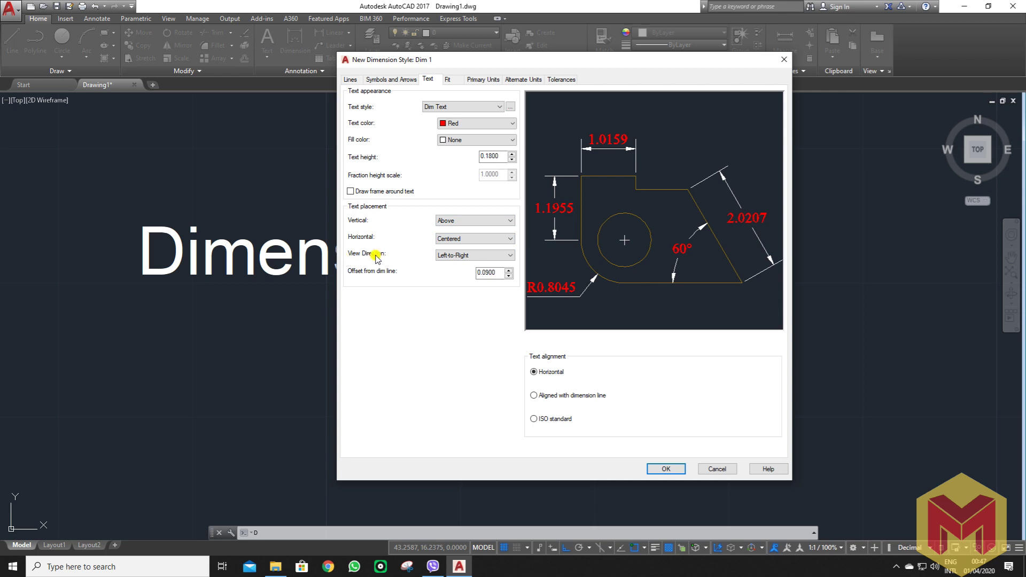
{"action": "left_click", "coordinate": [471, 256]}
{"action": "mouse_move", "coordinate": [474, 255]}
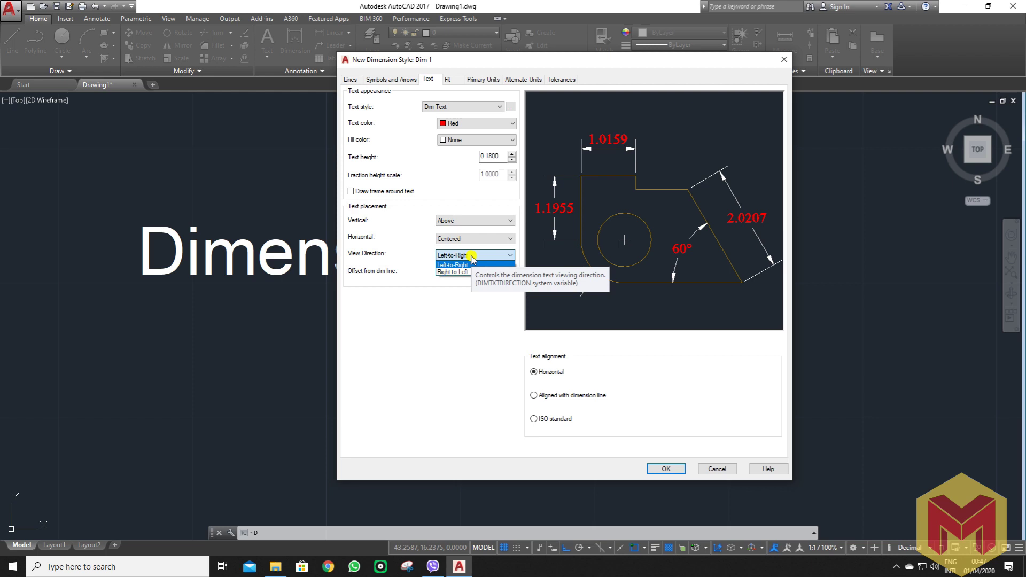
{"action": "left_click", "coordinate": [589, 275]}
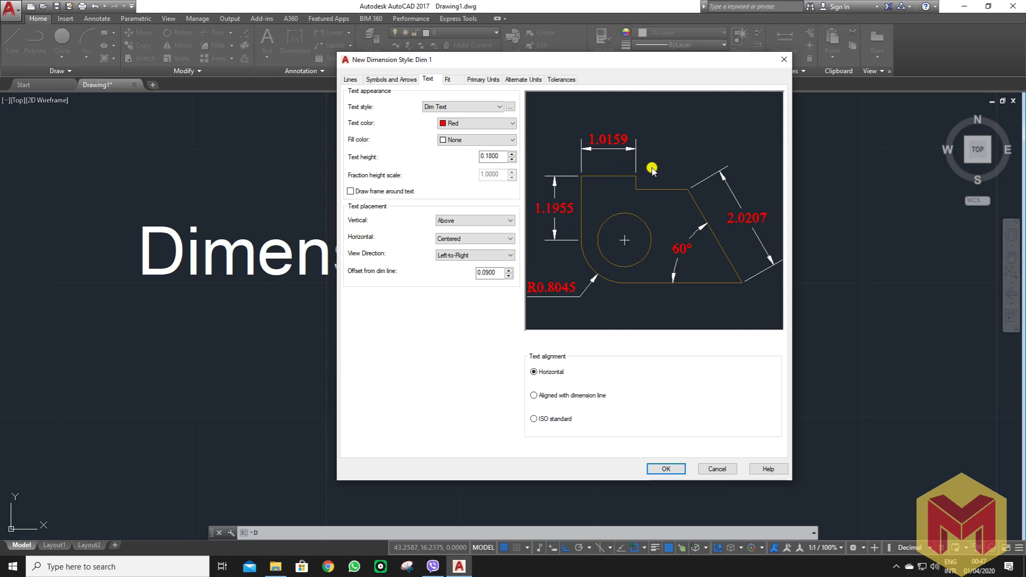
{"action": "left_click", "coordinate": [494, 255]}
{"action": "left_click", "coordinate": [452, 265]}
{"action": "double_click", "coordinate": [481, 274]}
{"action": "type", "text": "0.5"}
{"action": "left_click", "coordinate": [498, 156]}
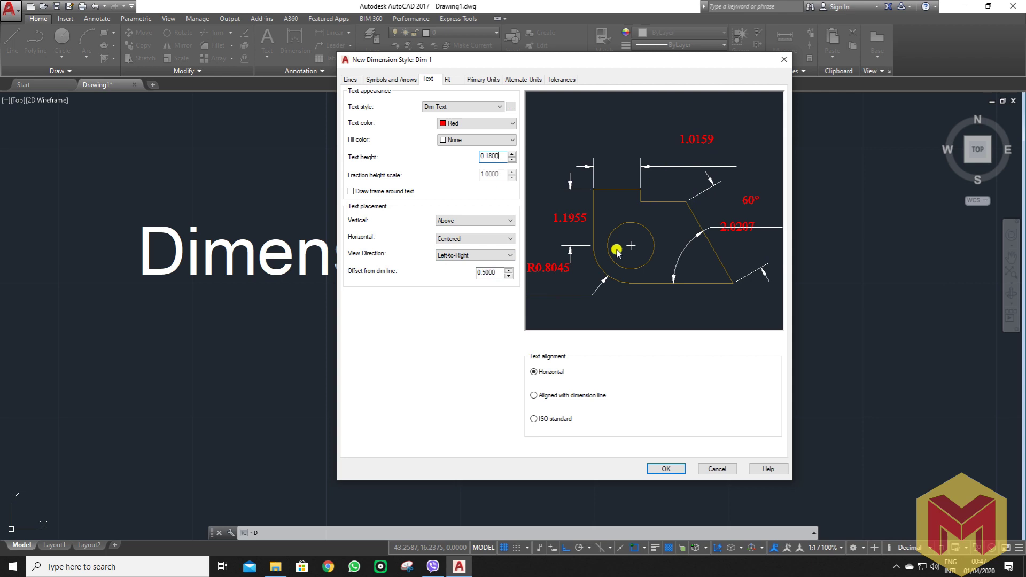
{"action": "double_click", "coordinate": [493, 270]}
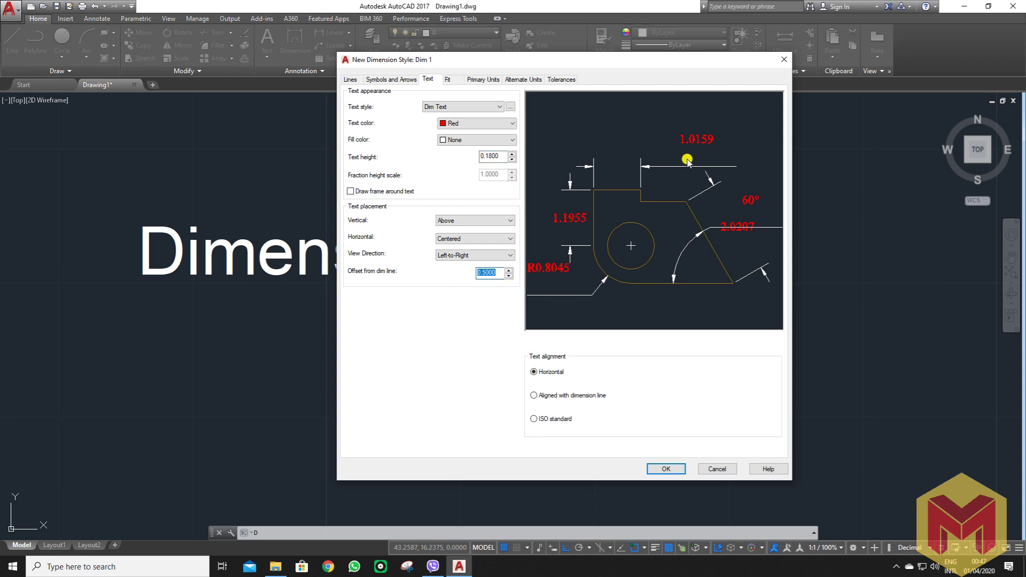
{"action": "type", "text": "0.0"}
{"action": "left_click", "coordinate": [502, 156]}
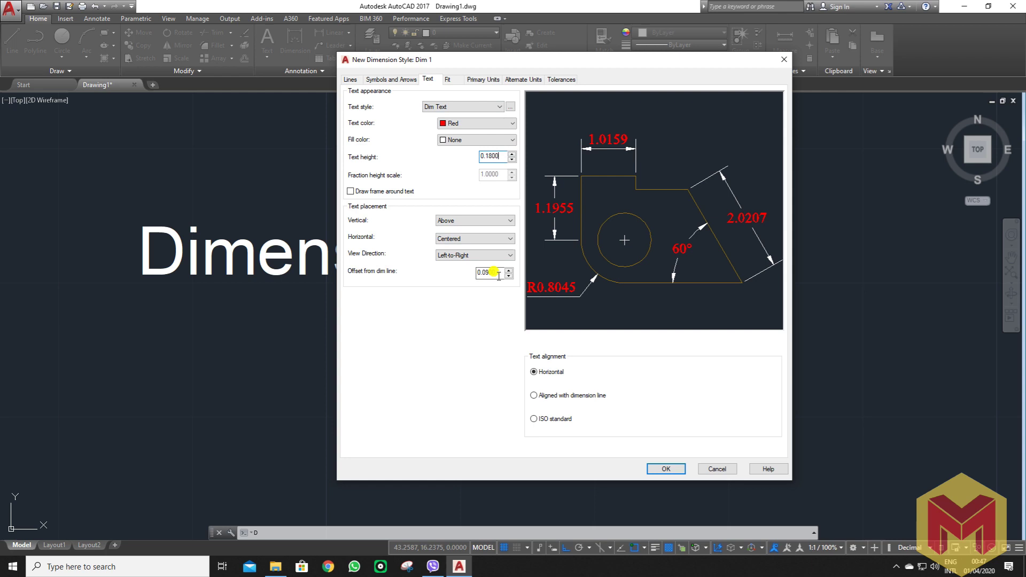
{"action": "left_click_drag", "start_coordinate": [564, 60], "coordinate": [544, 33]}
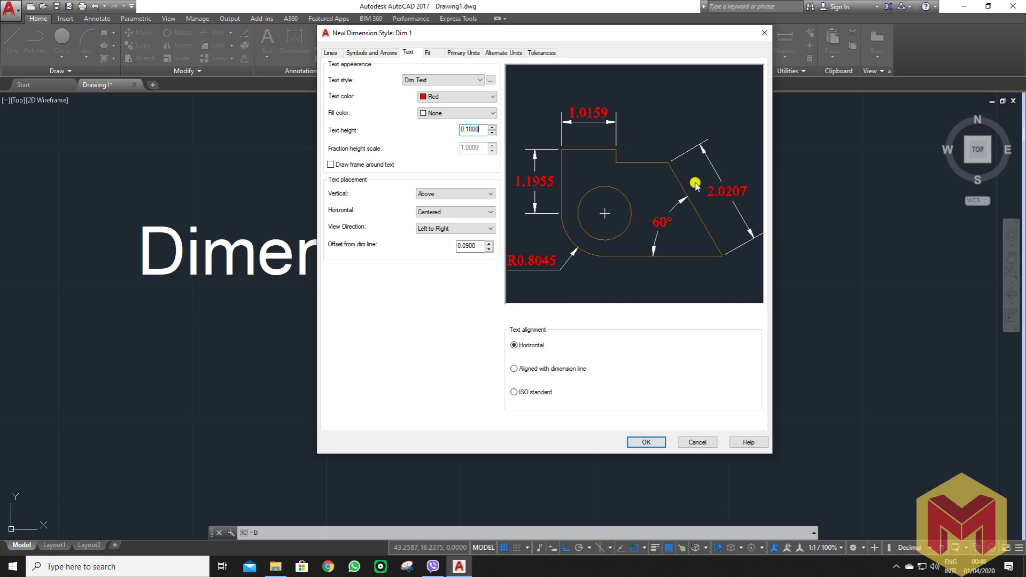
Switch text alignment to 'Aligned with dimension line' and reposition the dialog.
{"action": "left_click", "coordinate": [540, 370]}
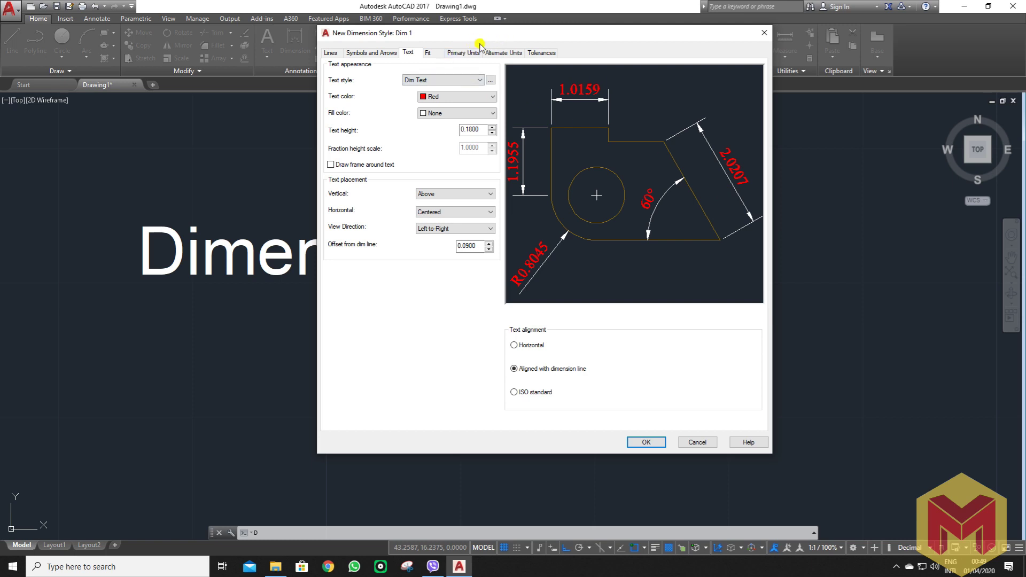
{"action": "left_click_drag", "start_coordinate": [497, 38], "coordinate": [488, 53]}
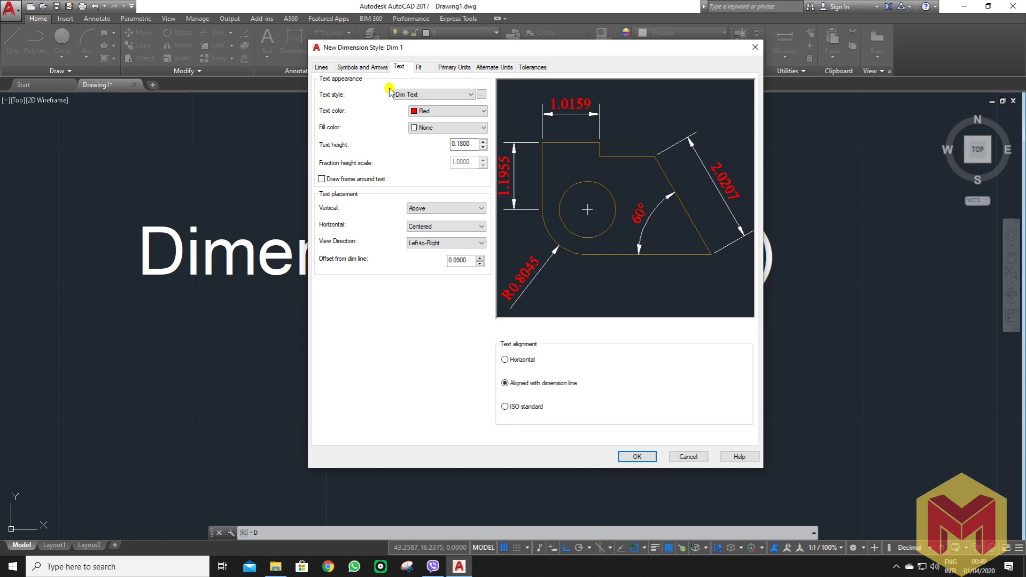
Open and cancel the Dim Text style dialog, then select the text height value.
{"action": "left_click", "coordinate": [481, 94]}
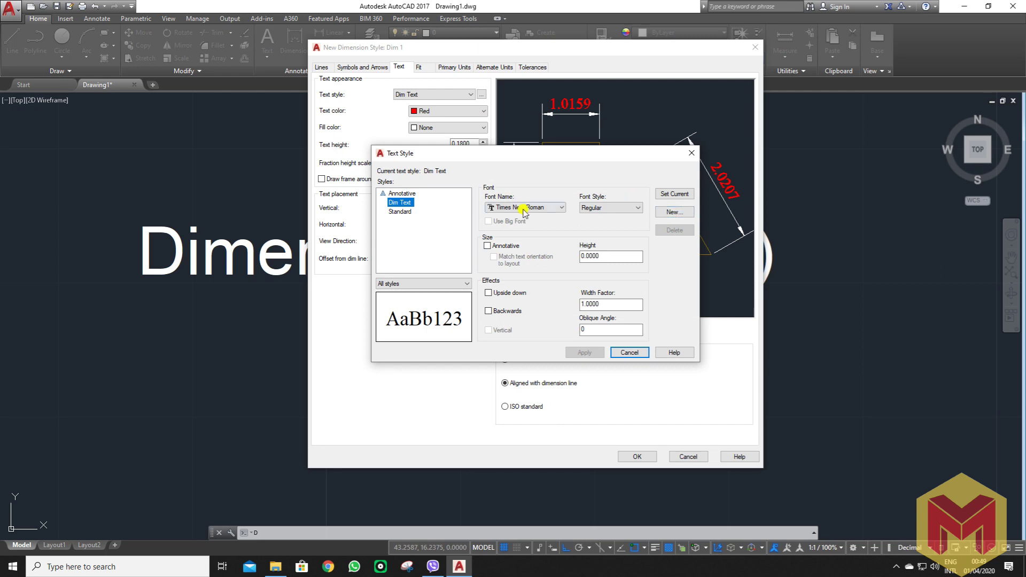
{"action": "left_click", "coordinate": [629, 352]}
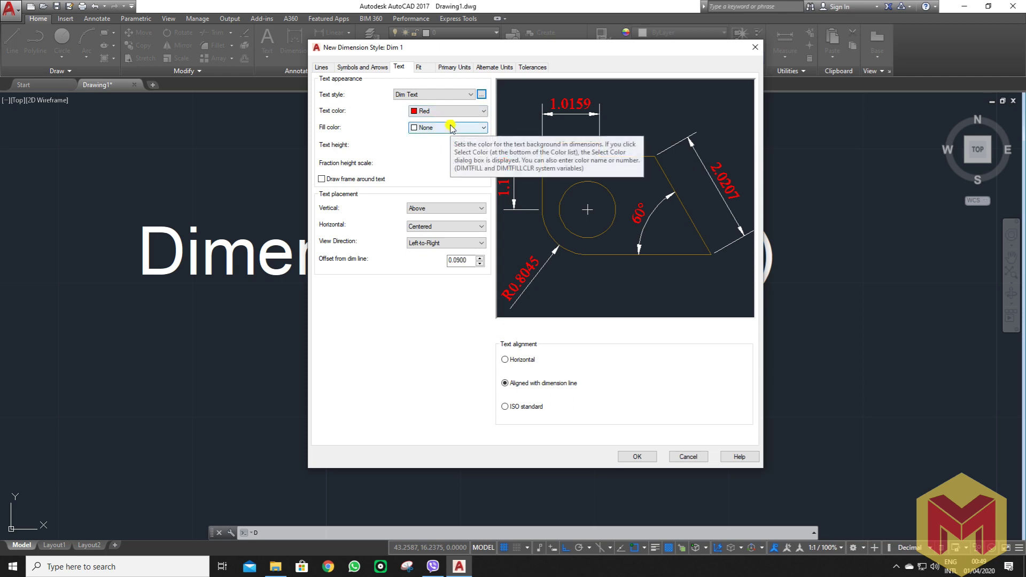
{"action": "left_click", "coordinate": [475, 144]}
{"action": "left_click_drag", "start_coordinate": [474, 145], "coordinate": [413, 148]}
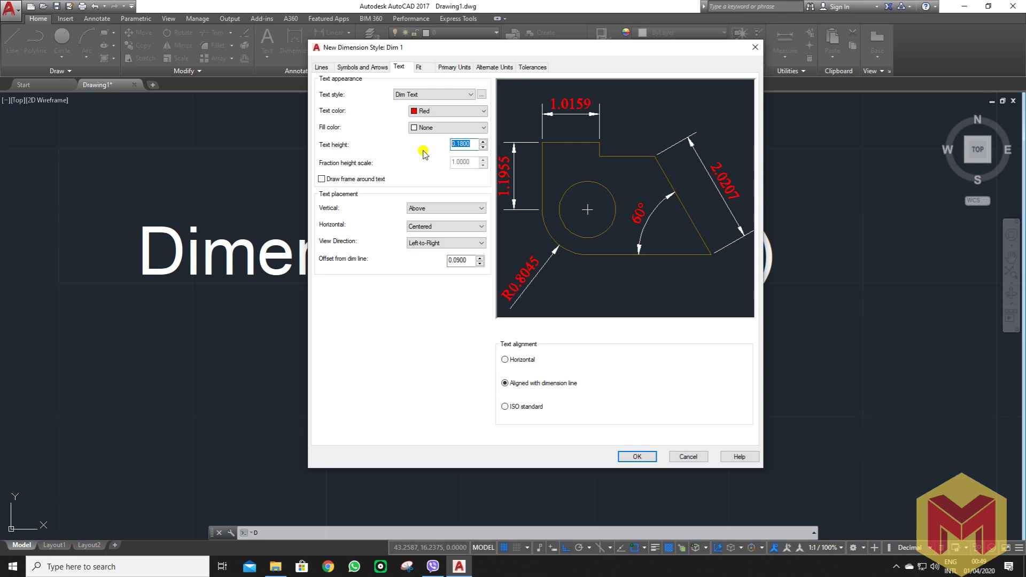
Toggle Draw frame around text on and off, then show Symbols and Arrows.
{"action": "left_click", "coordinate": [370, 180]}
{"action": "left_click", "coordinate": [370, 180]}
{"action": "left_click", "coordinate": [379, 67]}
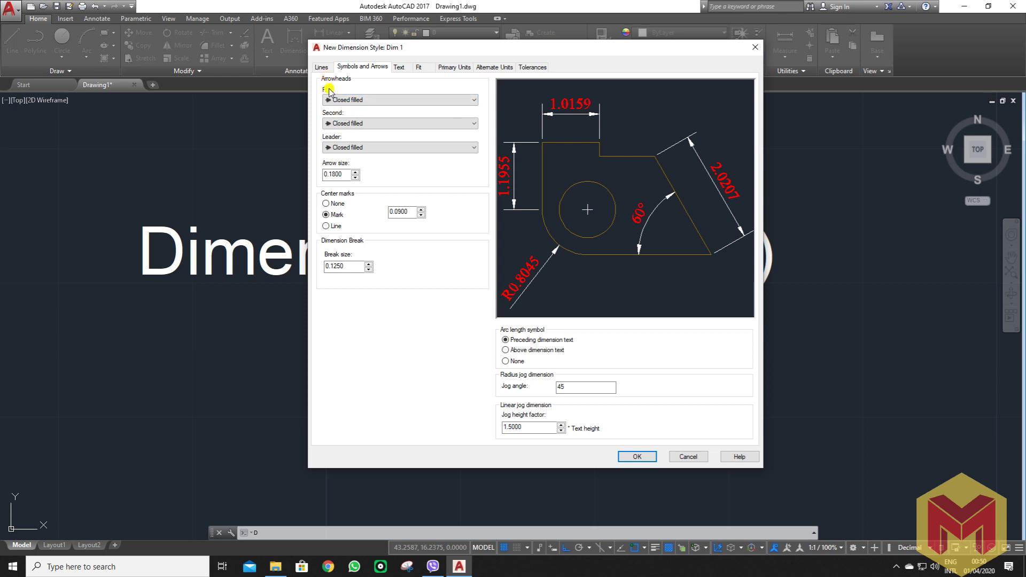
Try oblique, closed blank and box first arrowheads, then restore Closed filled.
{"action": "left_click", "coordinate": [393, 101]}
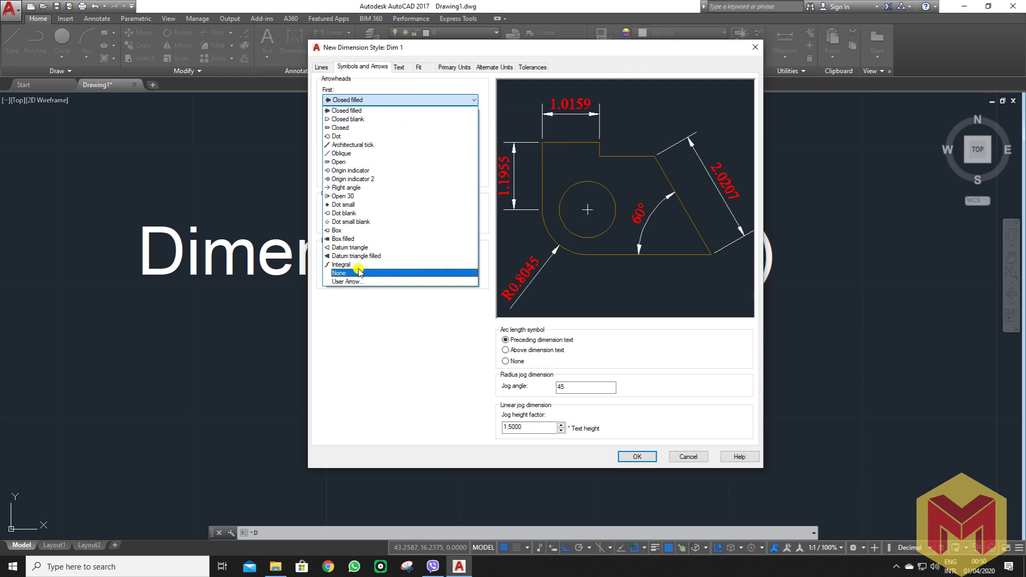
{"action": "left_click", "coordinate": [357, 155]}
{"action": "left_click", "coordinate": [395, 100]}
{"action": "left_click", "coordinate": [366, 119]}
{"action": "left_click", "coordinate": [367, 100]}
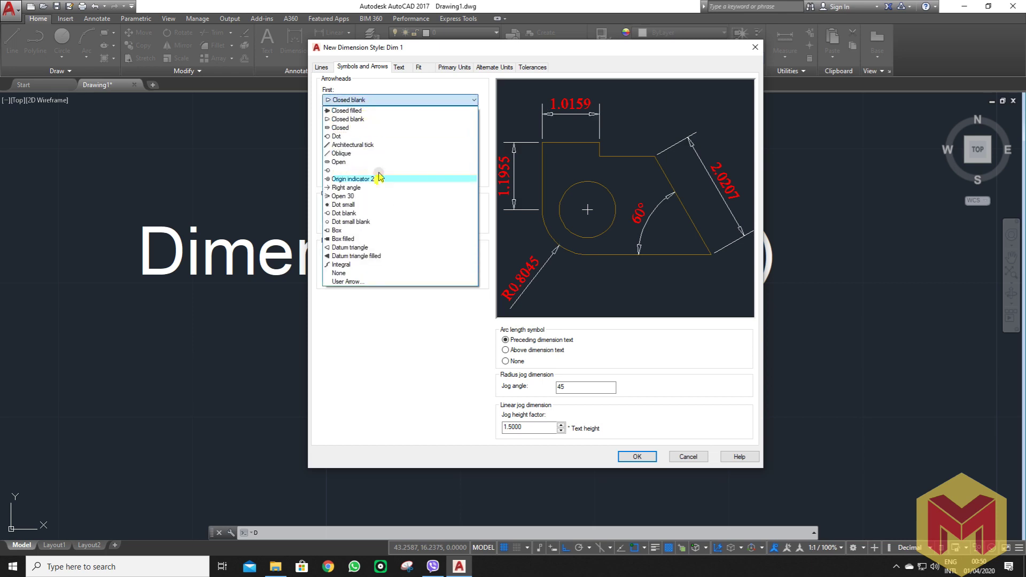
{"action": "left_click", "coordinate": [373, 230]}
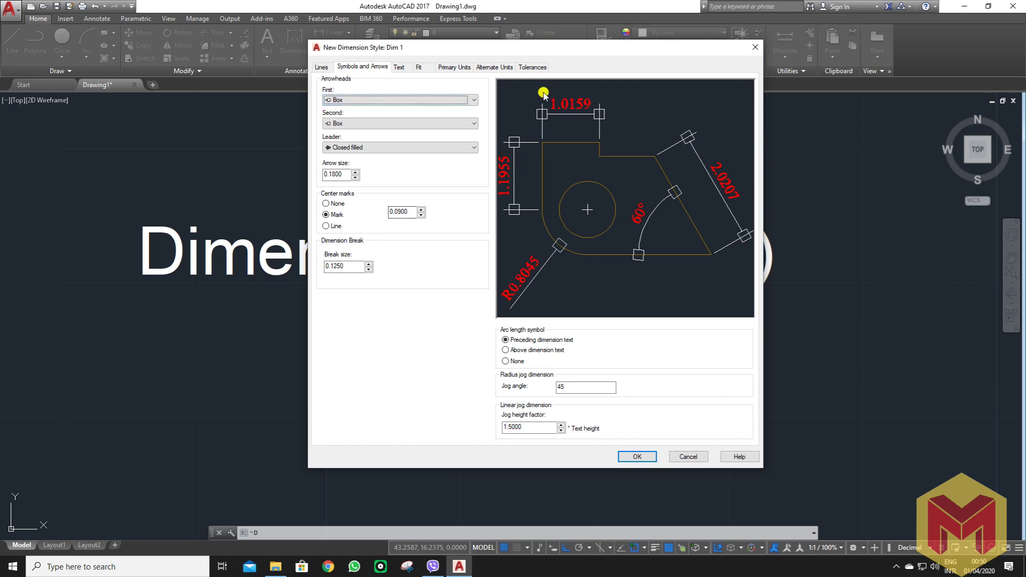
{"action": "left_click", "coordinate": [365, 101]}
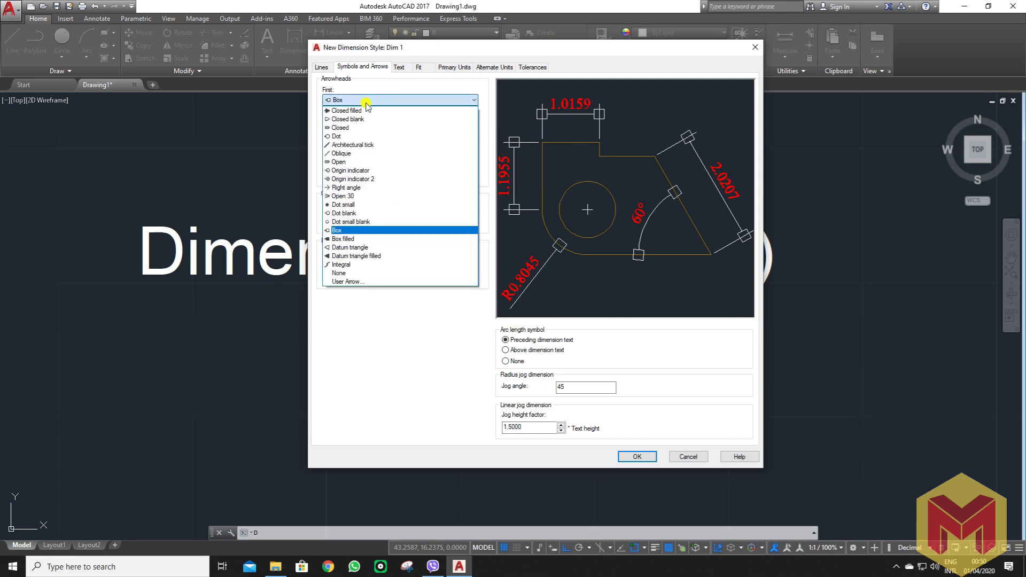
{"action": "left_click", "coordinate": [366, 110]}
Try an oblique second arrowhead, reset it to Closed filled, and select the arrow size.
{"action": "left_click", "coordinate": [352, 123]}
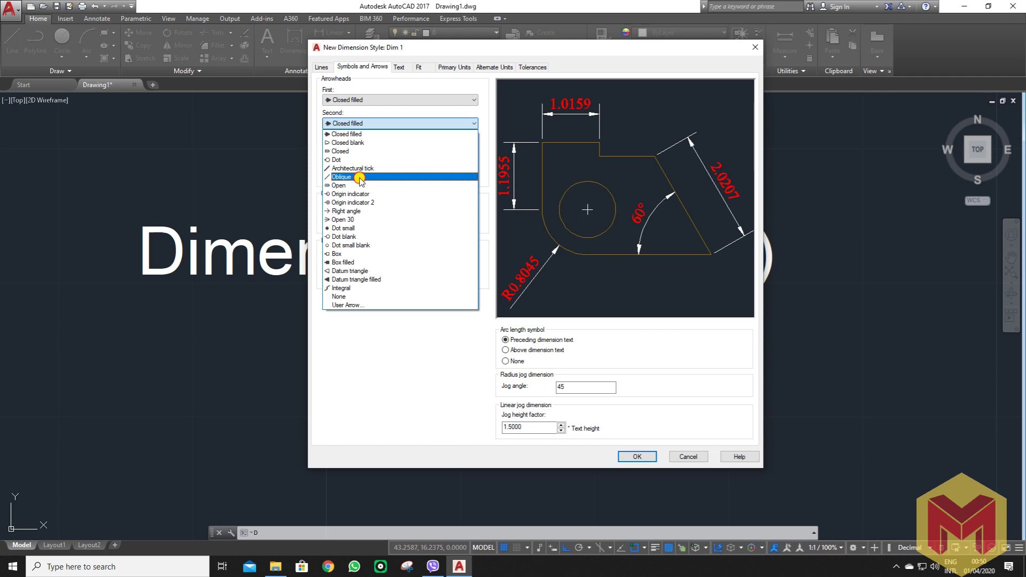
{"action": "left_click", "coordinate": [360, 178]}
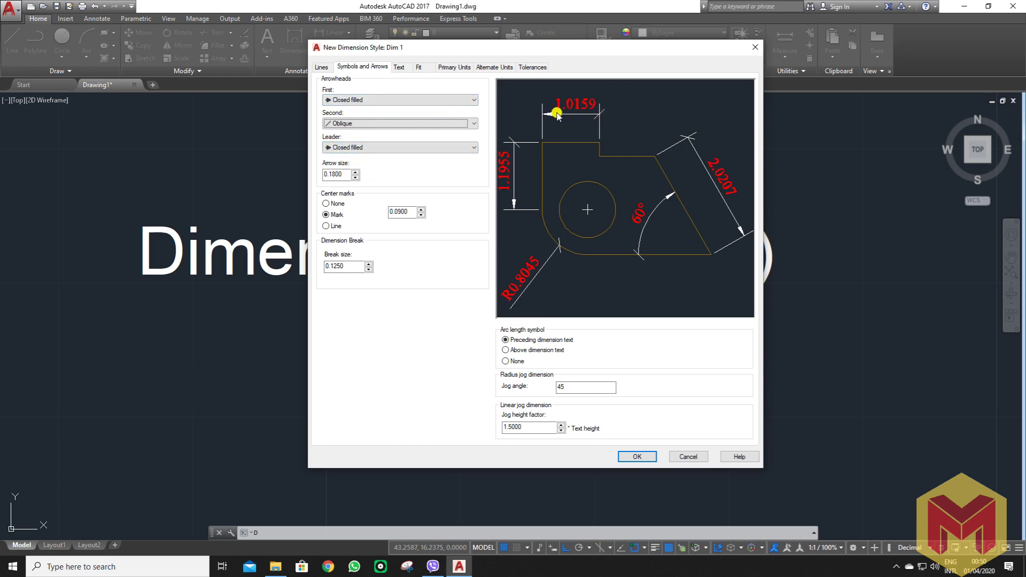
{"action": "left_click", "coordinate": [405, 128]}
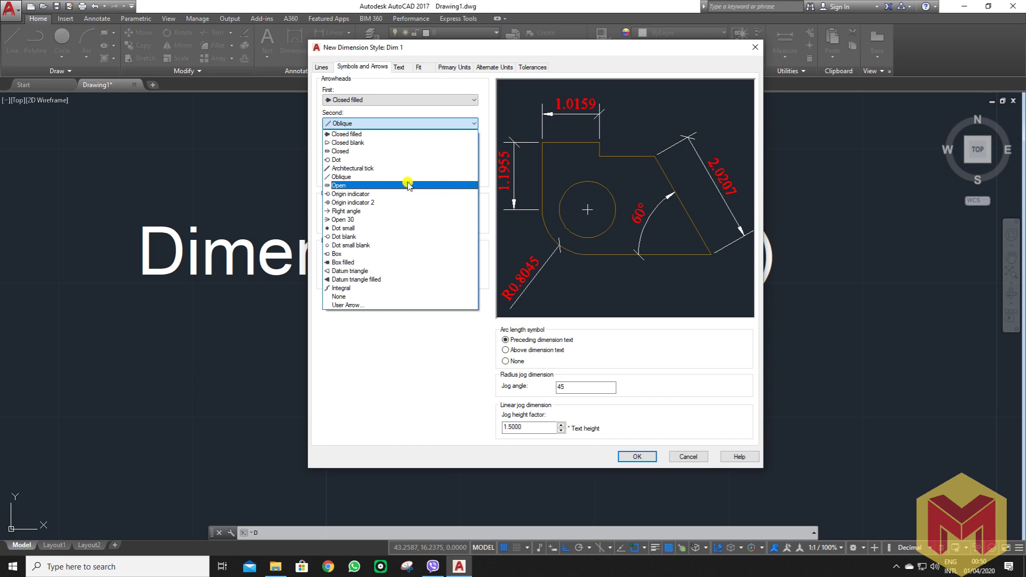
{"action": "left_click", "coordinate": [407, 134]}
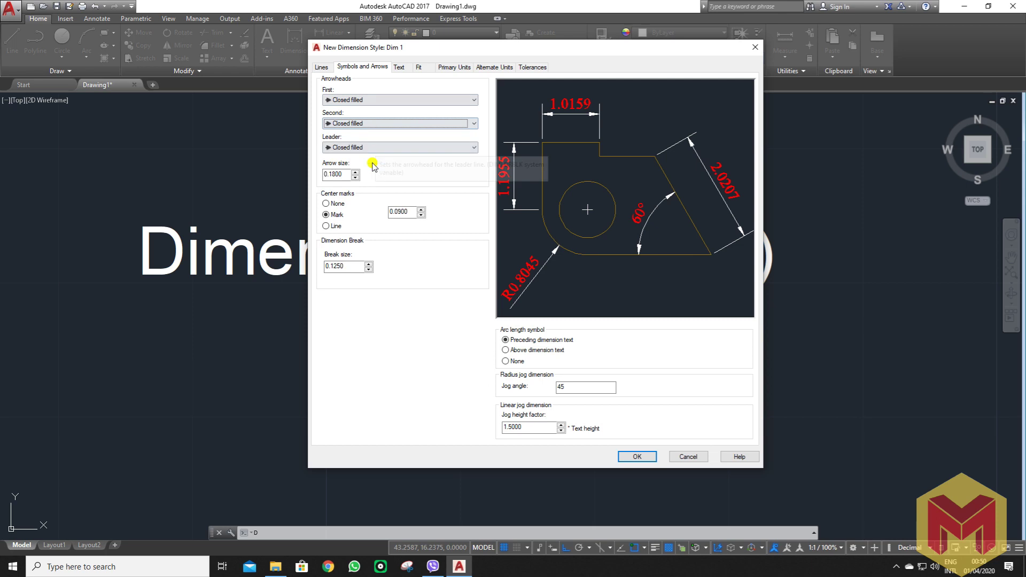
{"action": "double_click", "coordinate": [334, 174]}
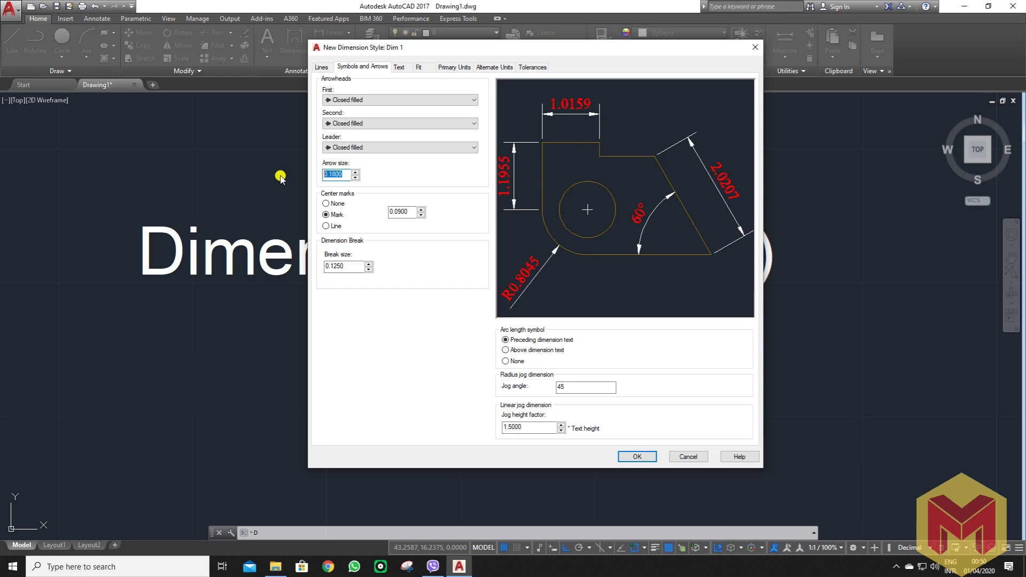
Compare text height and arrow size by switching between Text and Symbols and Arrows.
{"action": "left_click", "coordinate": [399, 66]}
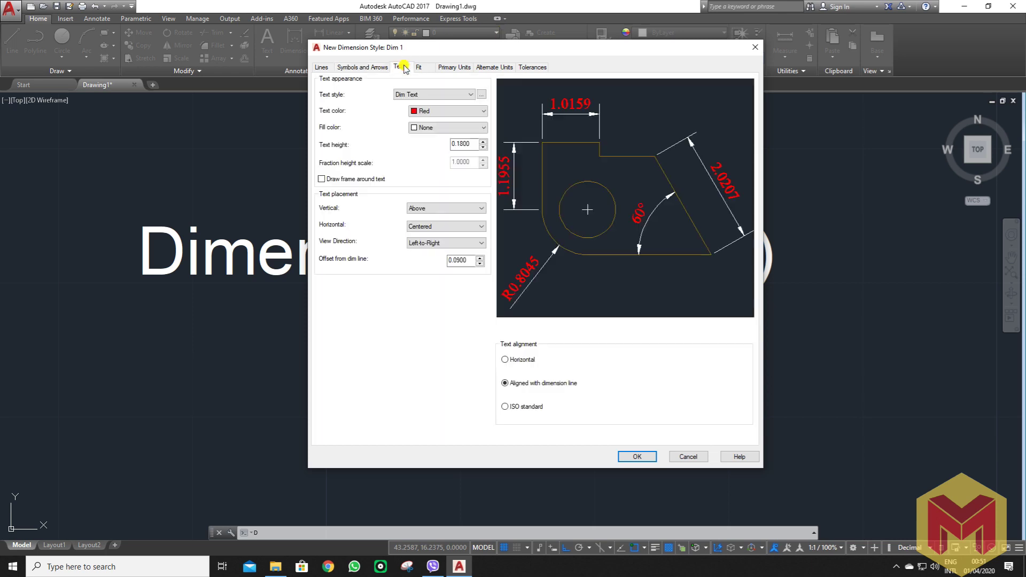
{"action": "double_click", "coordinate": [464, 144]}
{"action": "left_click", "coordinate": [362, 67]}
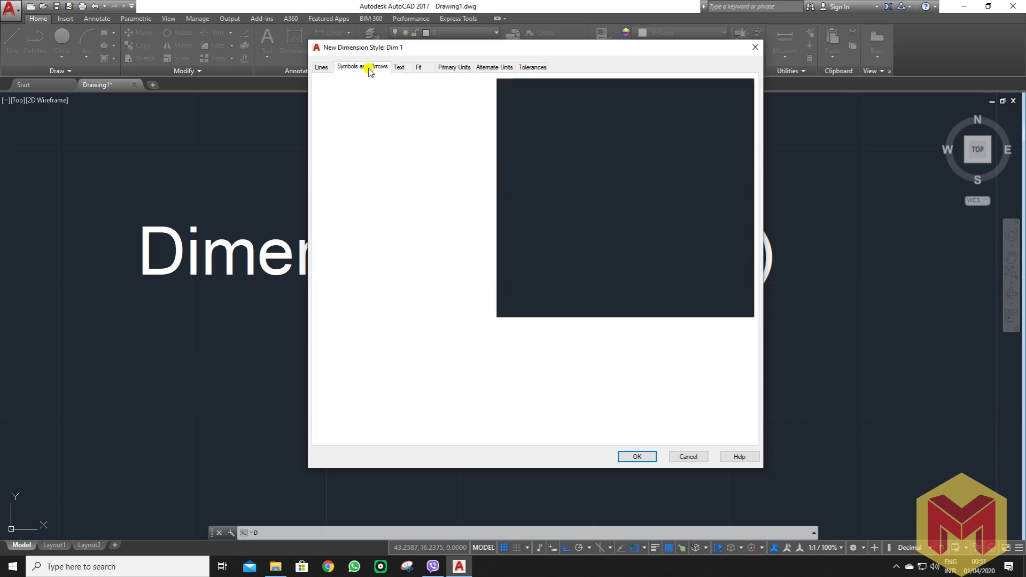
{"action": "double_click", "coordinate": [341, 172]}
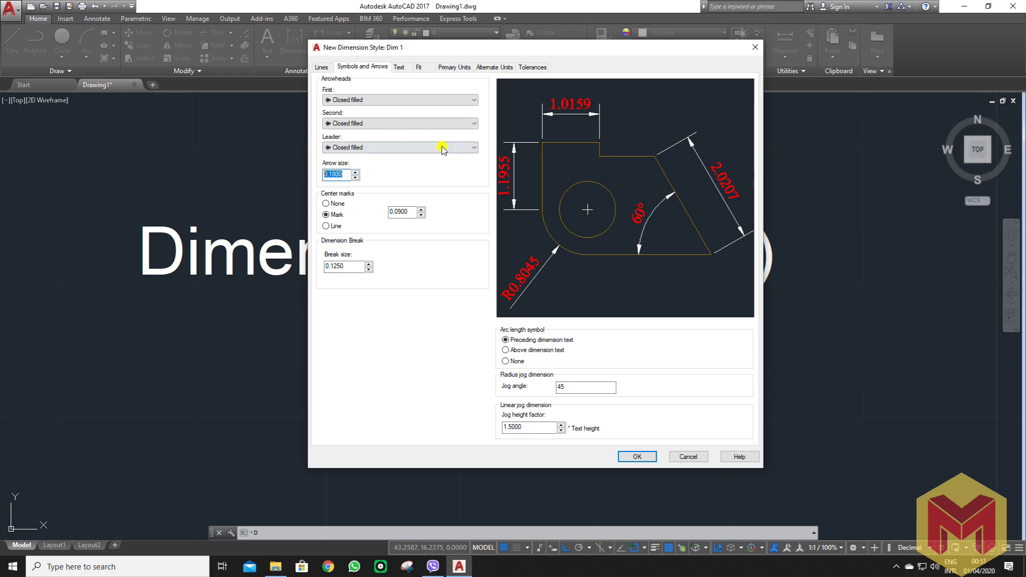
{"action": "left_click", "coordinate": [400, 68]}
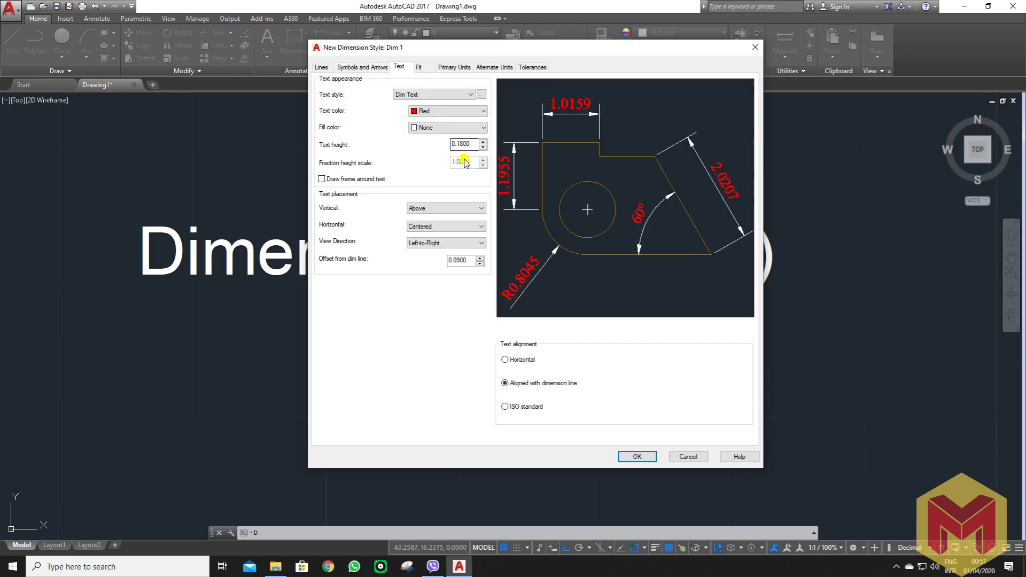
{"action": "double_click", "coordinate": [463, 144]}
{"action": "left_click", "coordinate": [371, 68]}
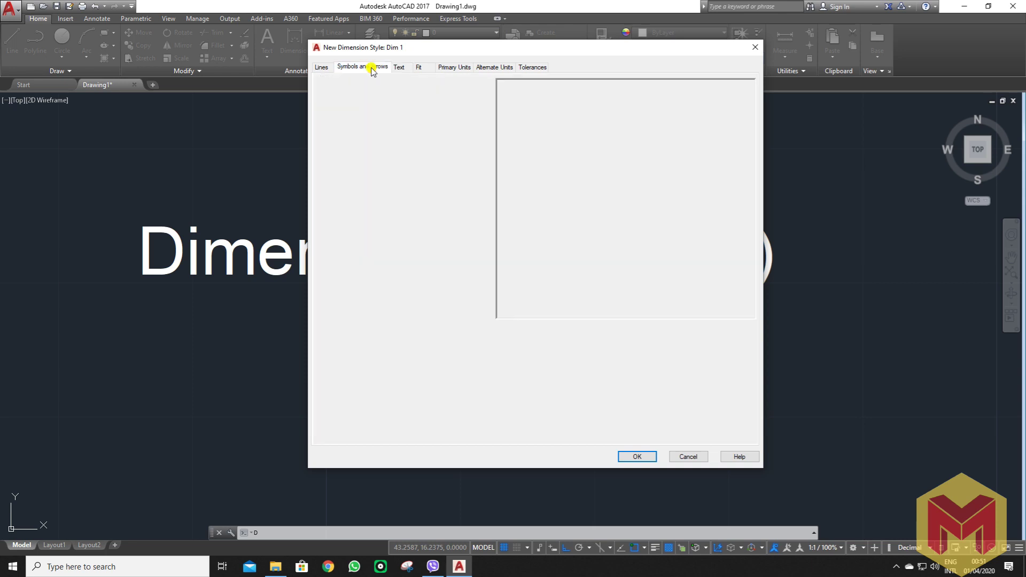
{"action": "double_click", "coordinate": [340, 172]}
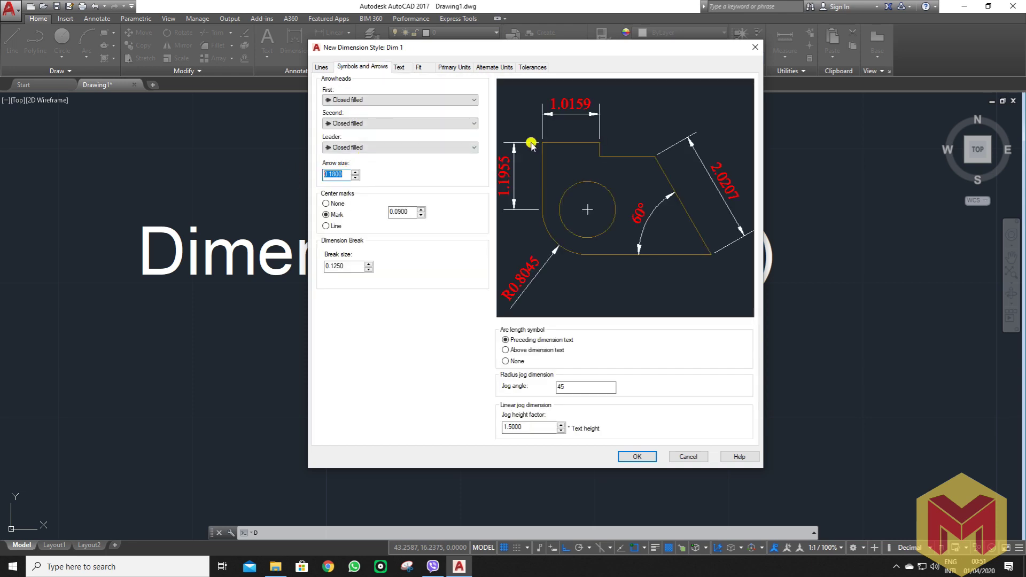
{"action": "left_click", "coordinate": [400, 68]}
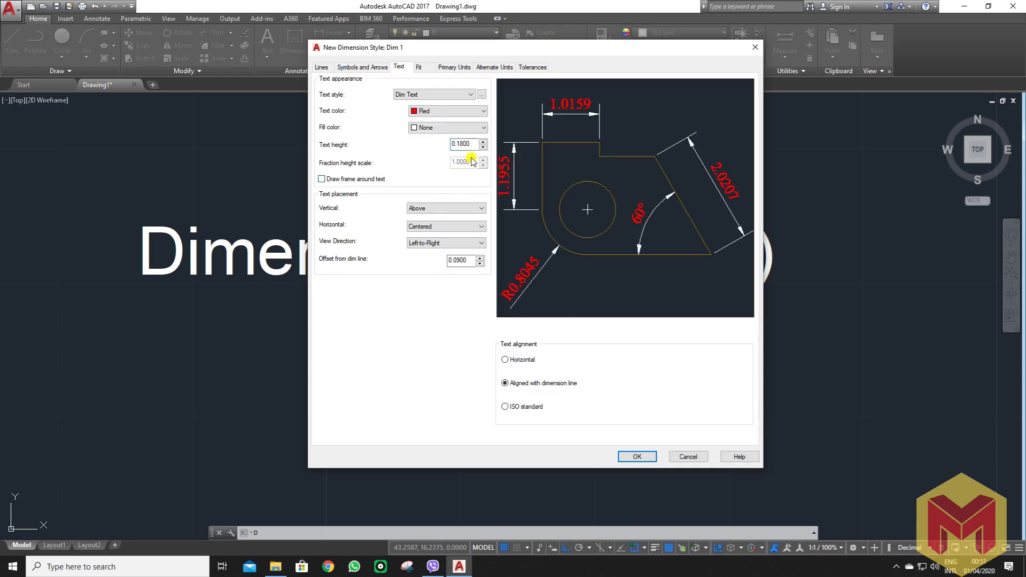
{"action": "double_click", "coordinate": [469, 144]}
{"action": "left_click", "coordinate": [368, 67]}
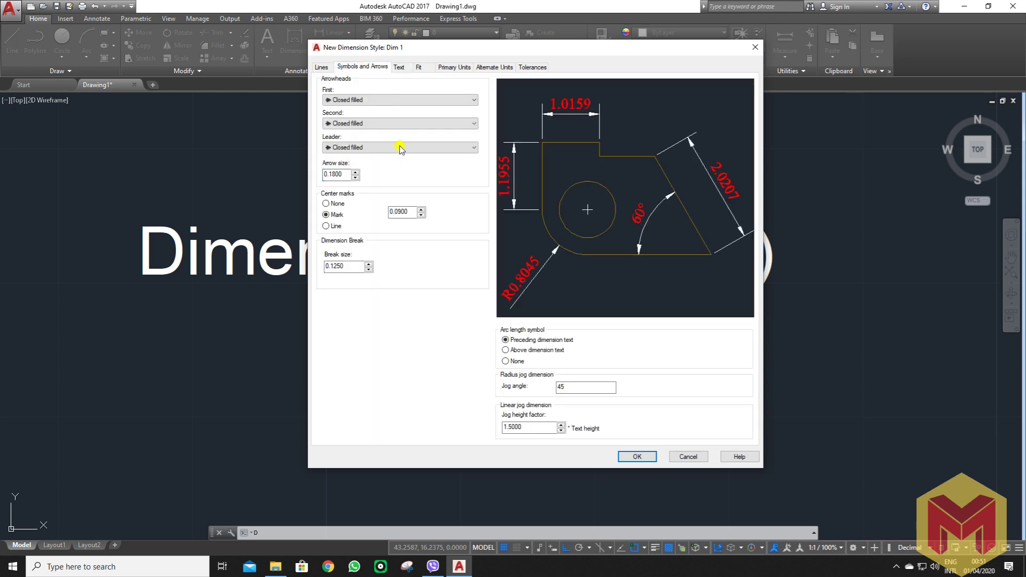
{"action": "double_click", "coordinate": [342, 172]}
Recheck the 0.1800 text height and arrow size, then show the Lines tab.
{"action": "left_click", "coordinate": [388, 67]}
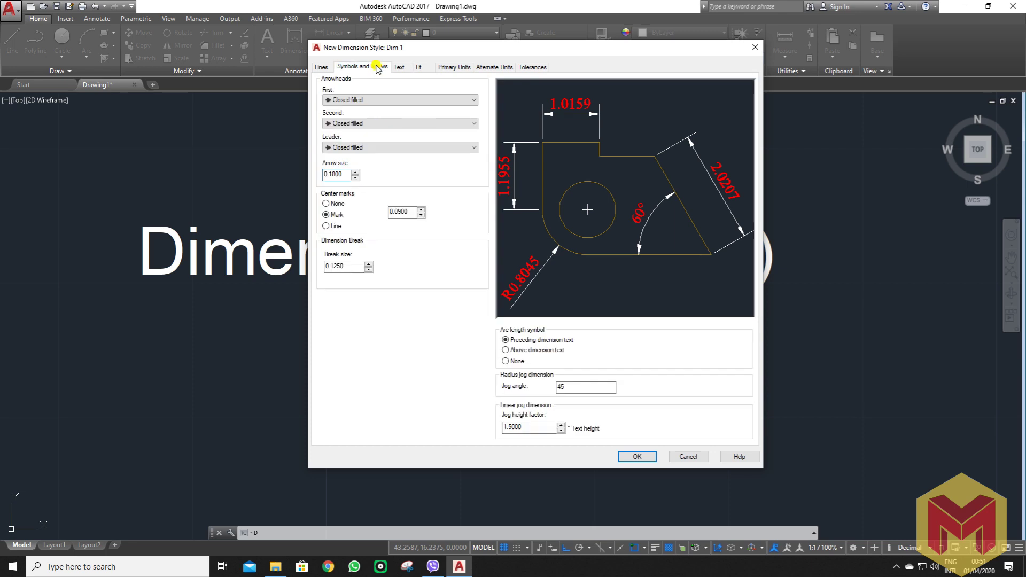
{"action": "left_click", "coordinate": [398, 68]}
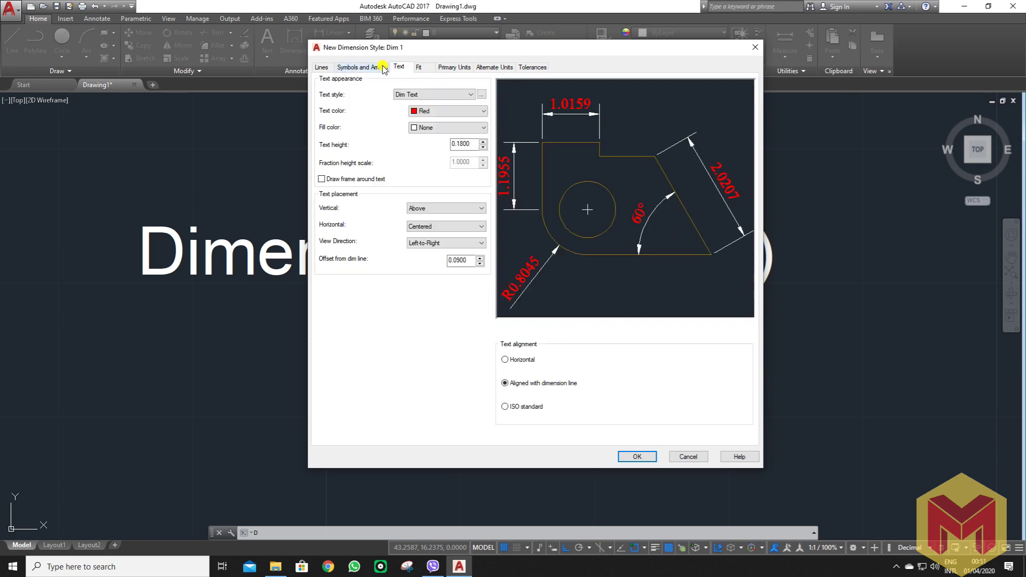
{"action": "left_click", "coordinate": [380, 67]}
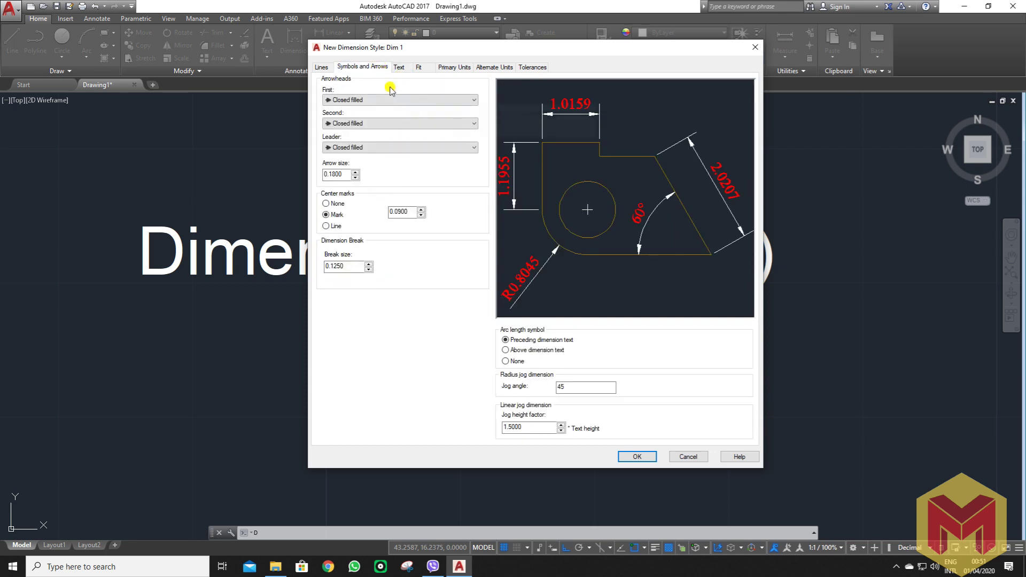
{"action": "left_click", "coordinate": [399, 68]}
{"action": "double_click", "coordinate": [463, 144]}
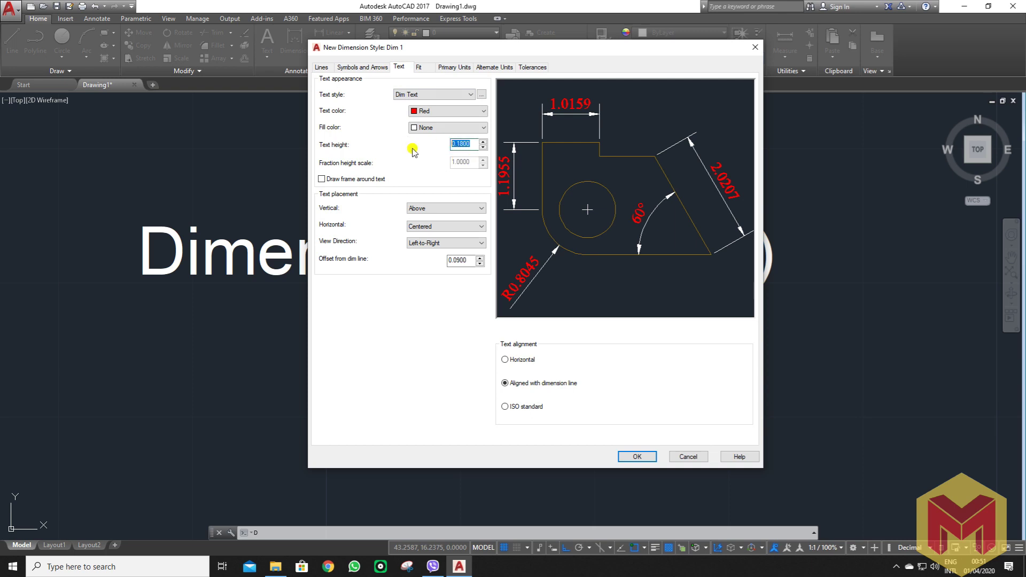
{"action": "left_click", "coordinate": [362, 67]}
{"action": "double_click", "coordinate": [332, 174]}
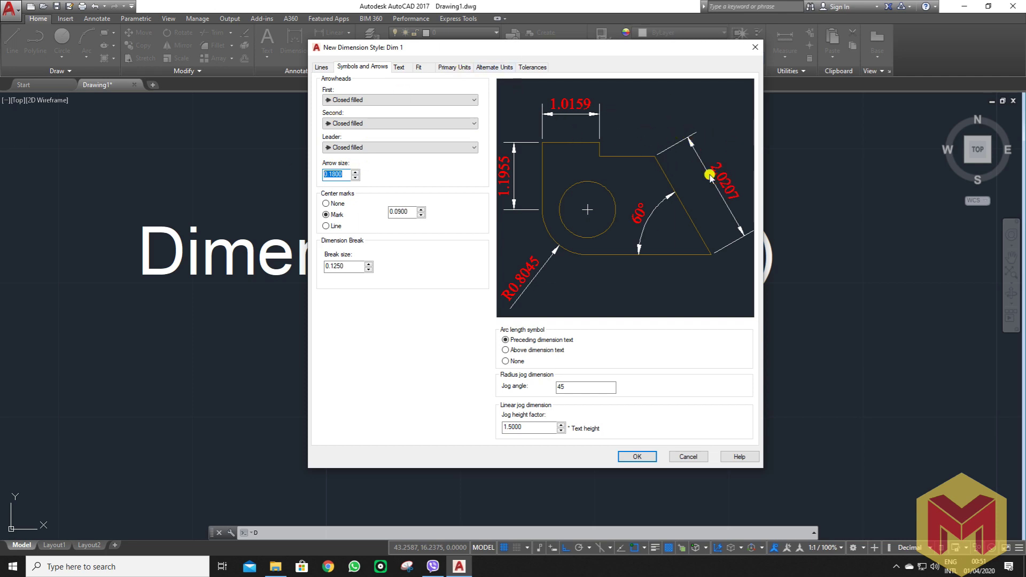
{"action": "left_click", "coordinate": [398, 67]}
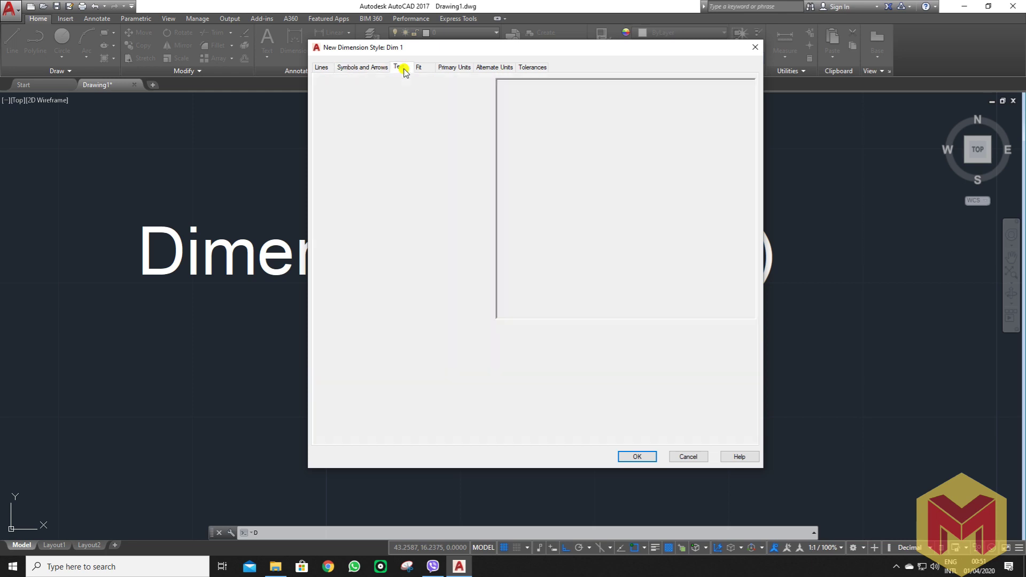
{"action": "left_click", "coordinate": [382, 68]}
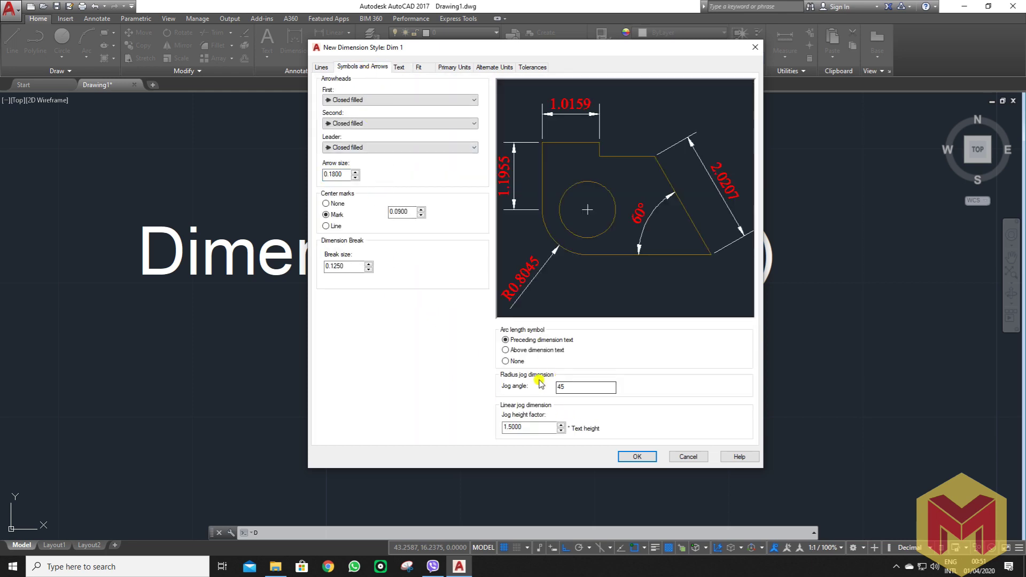
{"action": "left_click", "coordinate": [322, 69]}
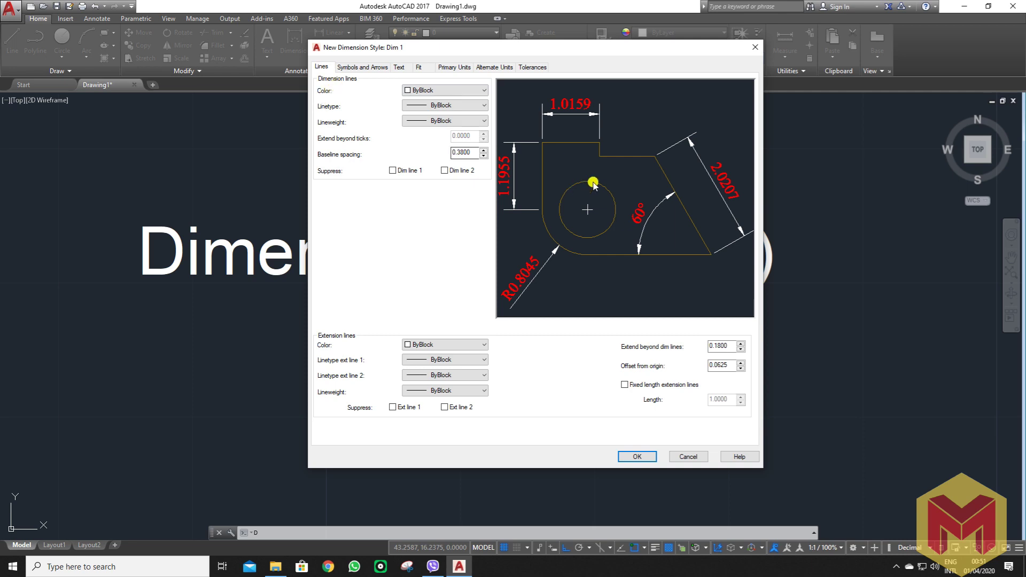
Try magenta and yellow dimension lines, then set their color to ByLayer.
{"action": "left_click_drag", "start_coordinate": [409, 48], "coordinate": [848, 232]}
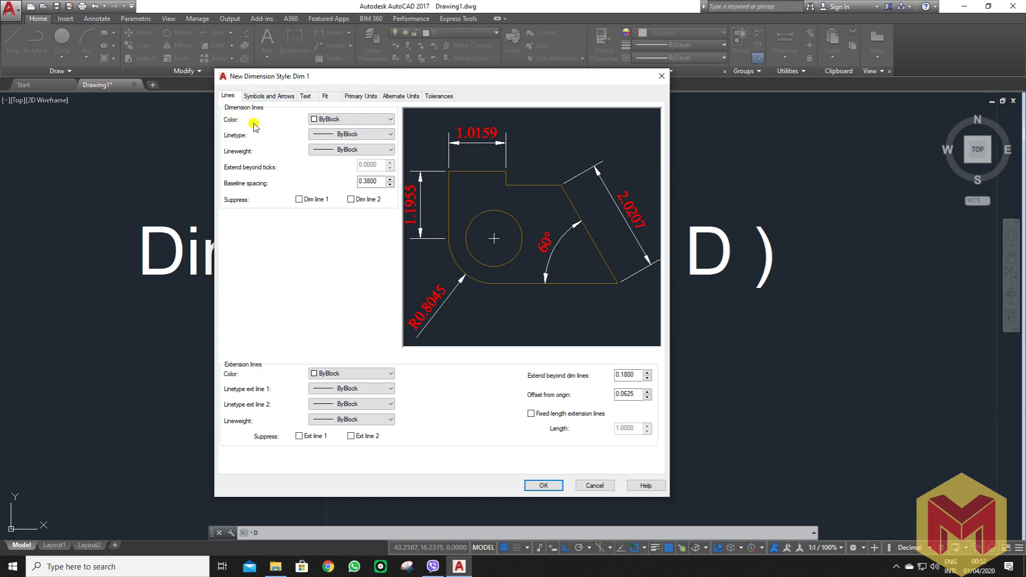
{"action": "left_click", "coordinate": [355, 122]}
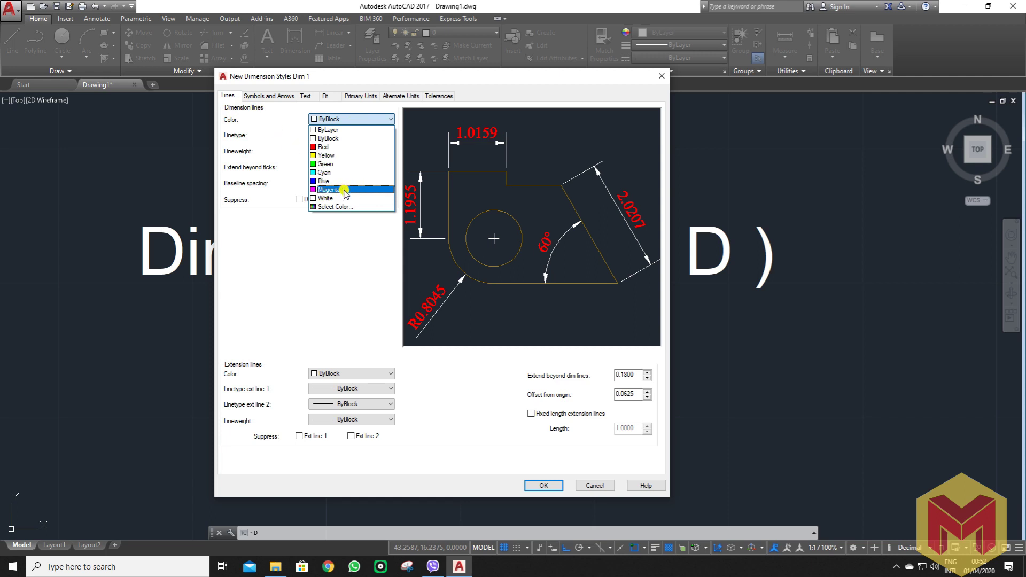
{"action": "left_click", "coordinate": [345, 191]}
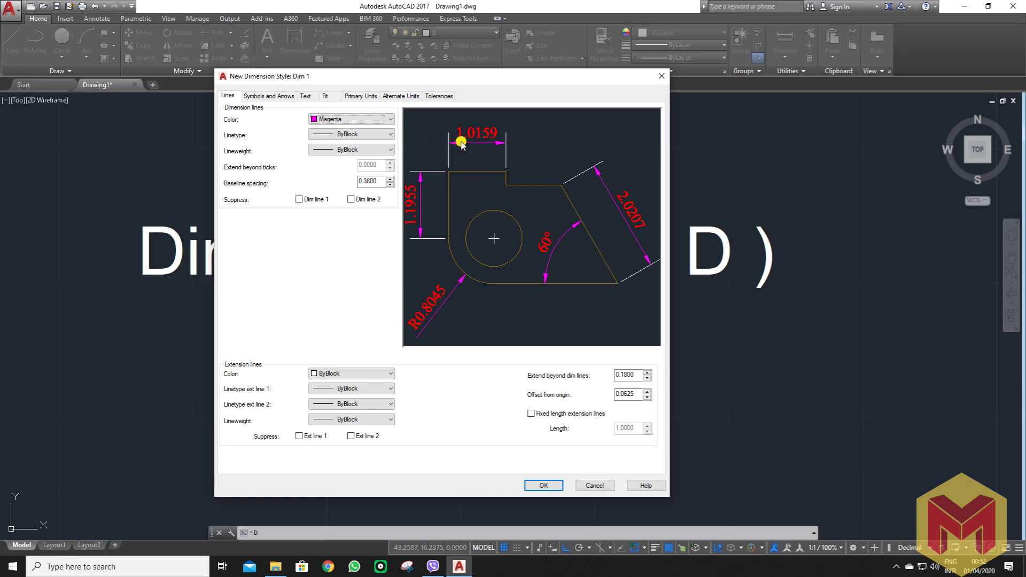
{"action": "left_click", "coordinate": [272, 99]}
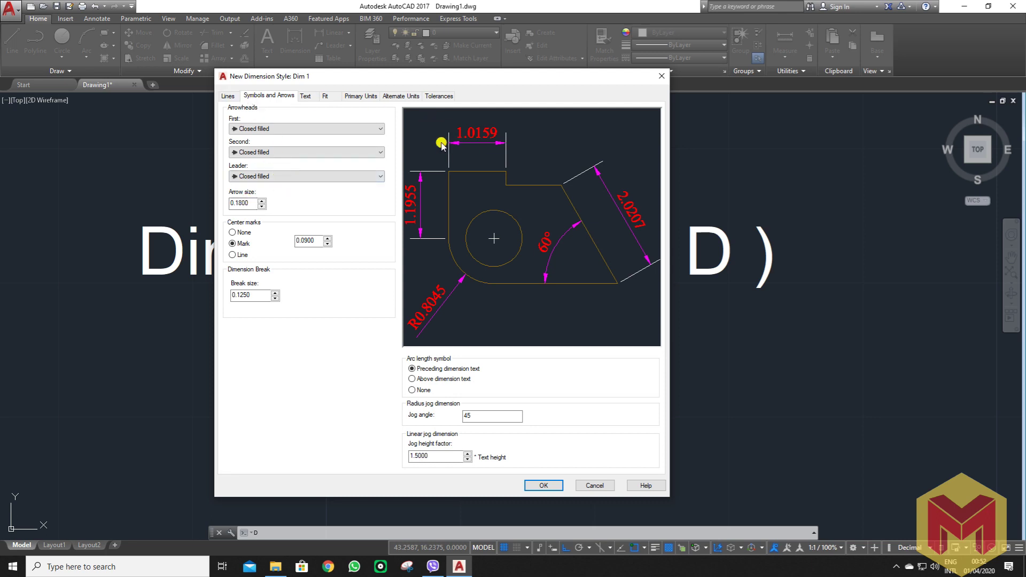
{"action": "left_click", "coordinate": [228, 96]}
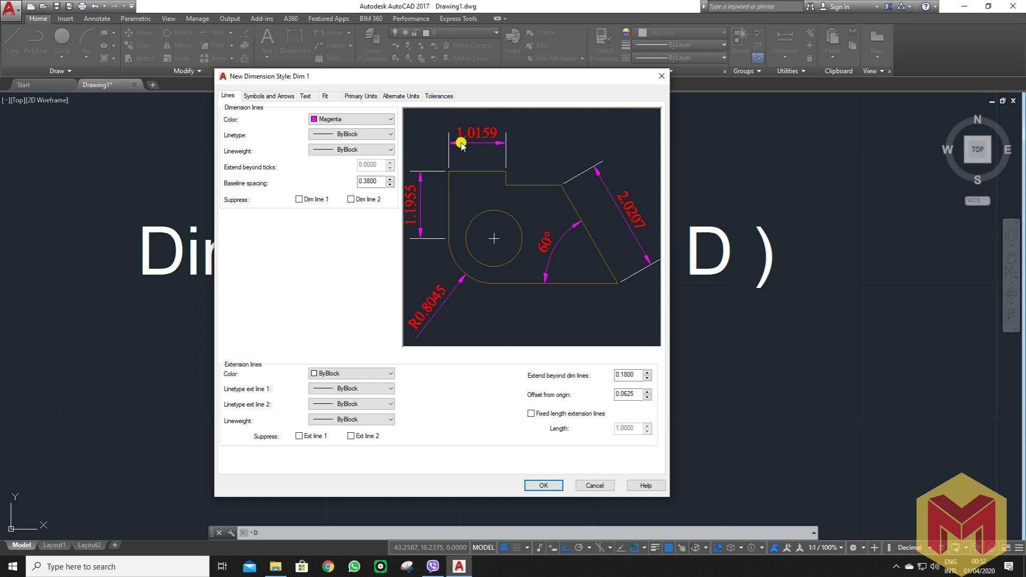
{"action": "left_click", "coordinate": [338, 121]}
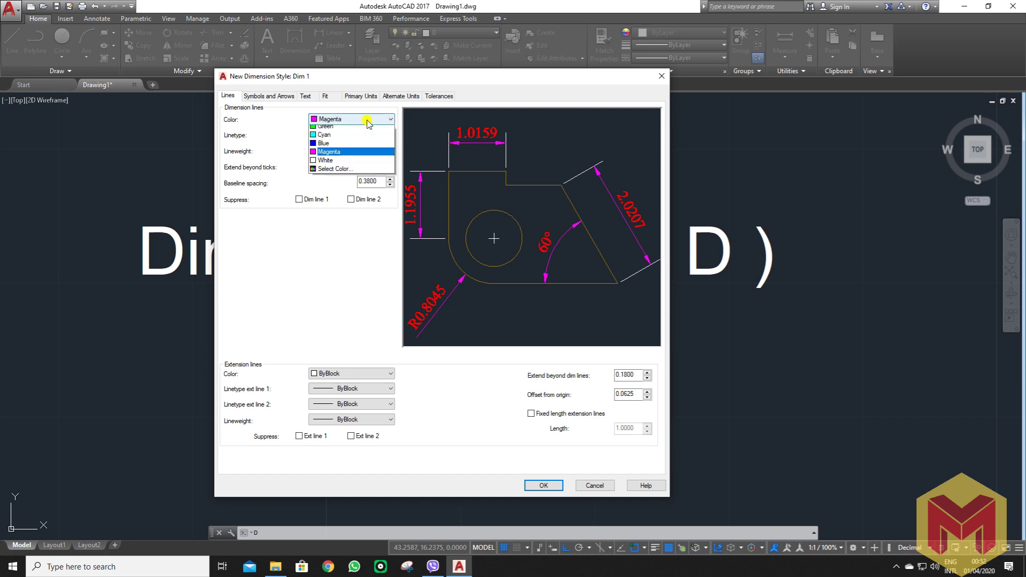
{"action": "left_click", "coordinate": [355, 155]}
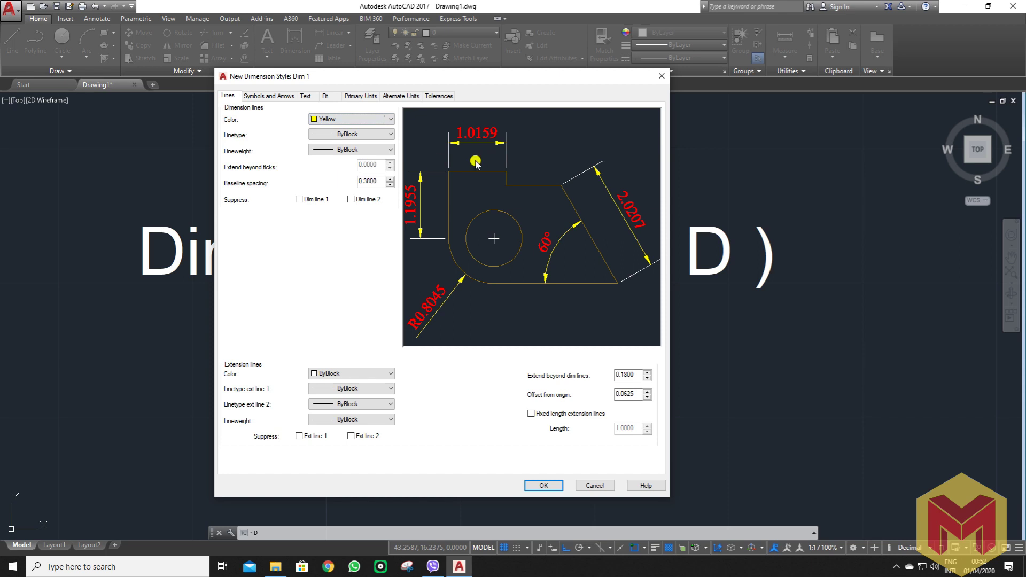
{"action": "left_click", "coordinate": [374, 130]}
{"action": "left_click", "coordinate": [245, 155]}
{"action": "left_click", "coordinate": [392, 136]}
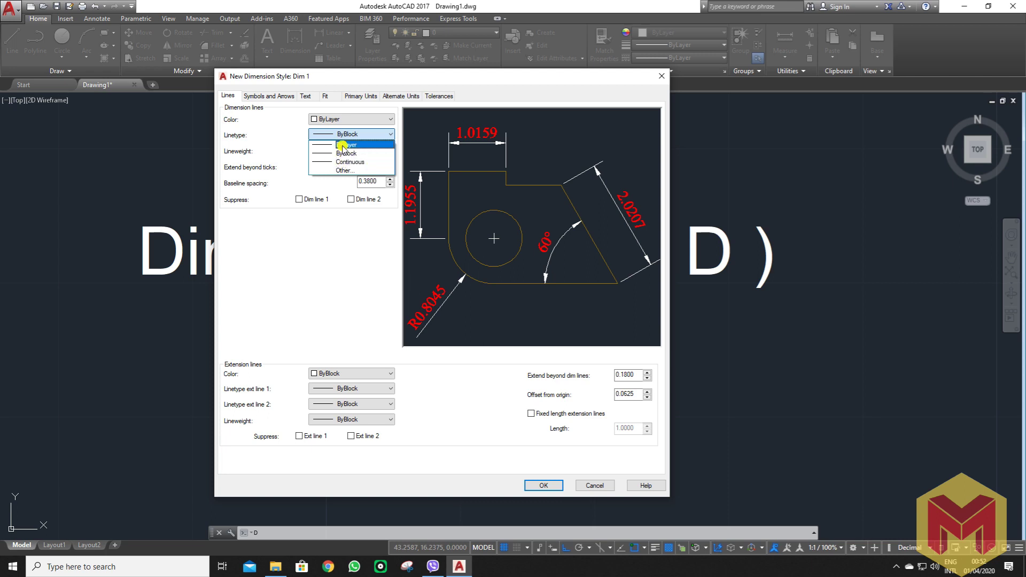
{"action": "left_click", "coordinate": [346, 170]}
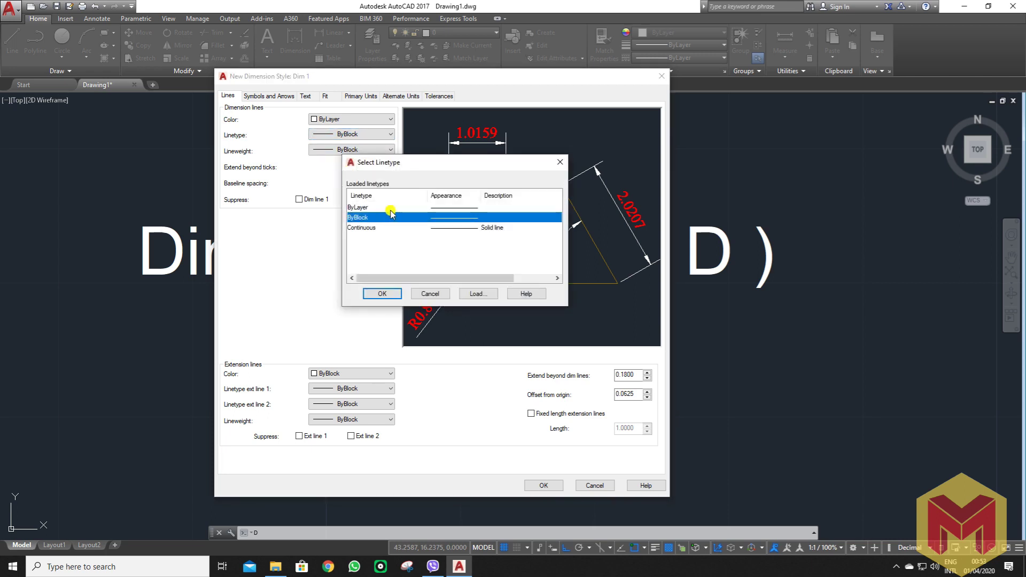
{"action": "left_click_drag", "start_coordinate": [414, 163], "coordinate": [415, 116]}
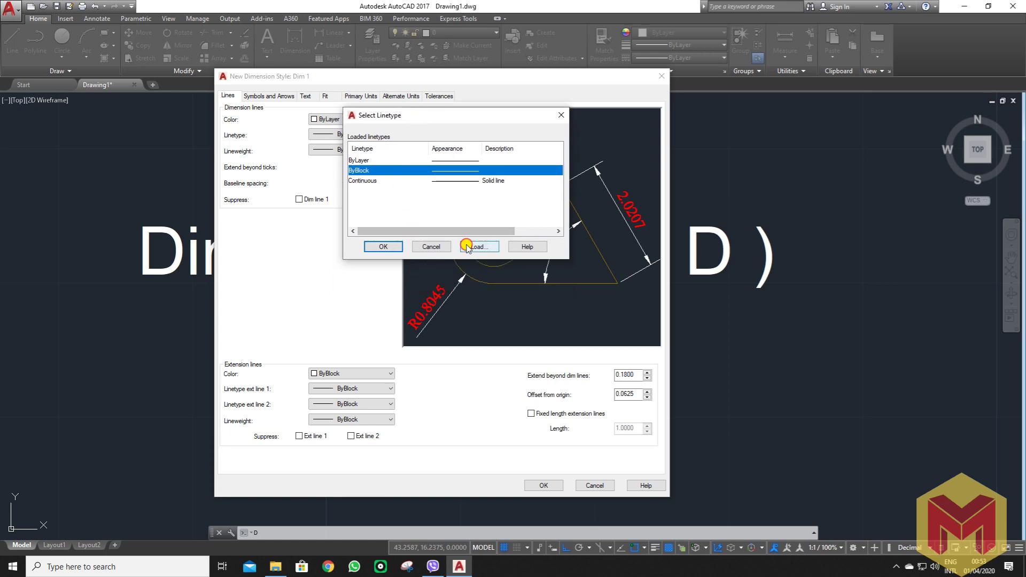
{"action": "left_click", "coordinate": [466, 247]}
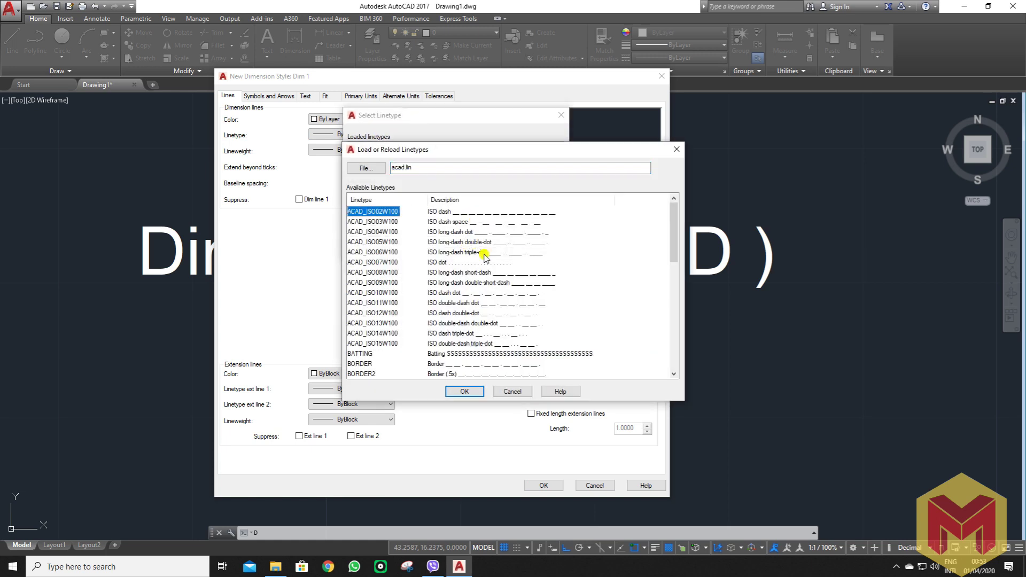
{"action": "left_click", "coordinate": [459, 270]}
{"action": "scroll", "coordinate": [483, 322], "scroll_direction": "down", "scroll_amount": 1}
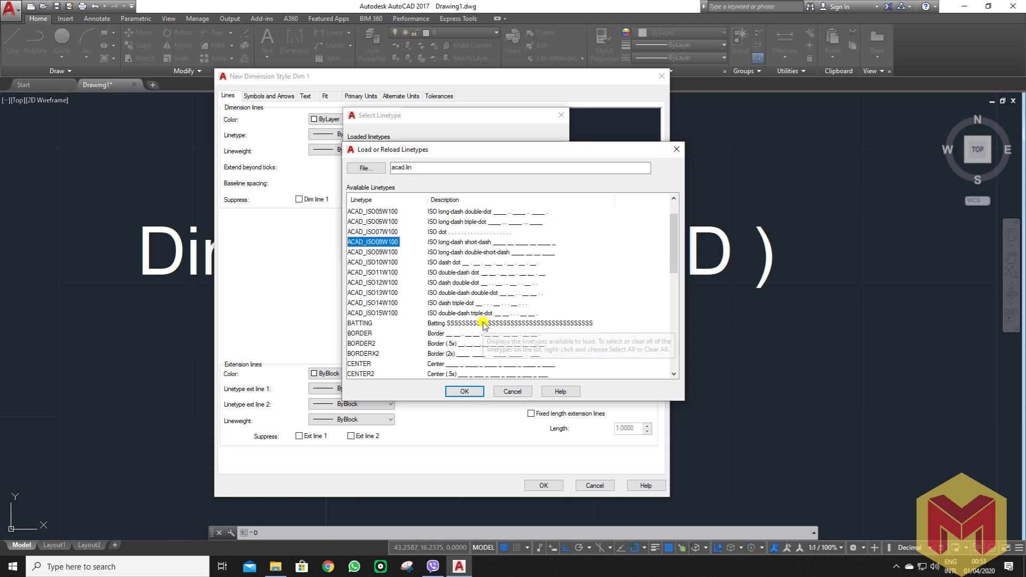
{"action": "left_click", "coordinate": [378, 334]}
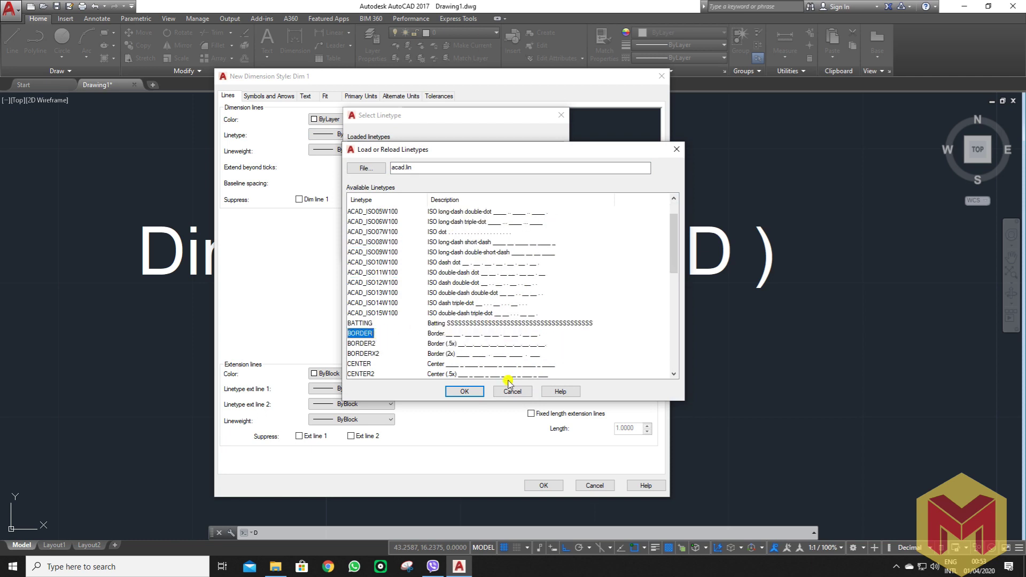
{"action": "left_click", "coordinate": [359, 364]}
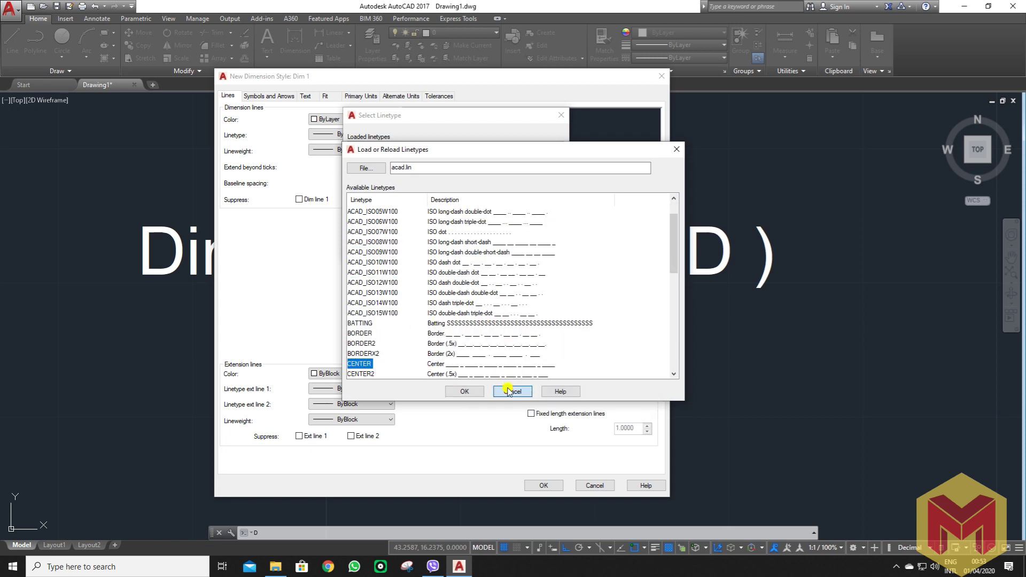
{"action": "left_click", "coordinate": [507, 391]}
{"action": "left_click", "coordinate": [435, 246]}
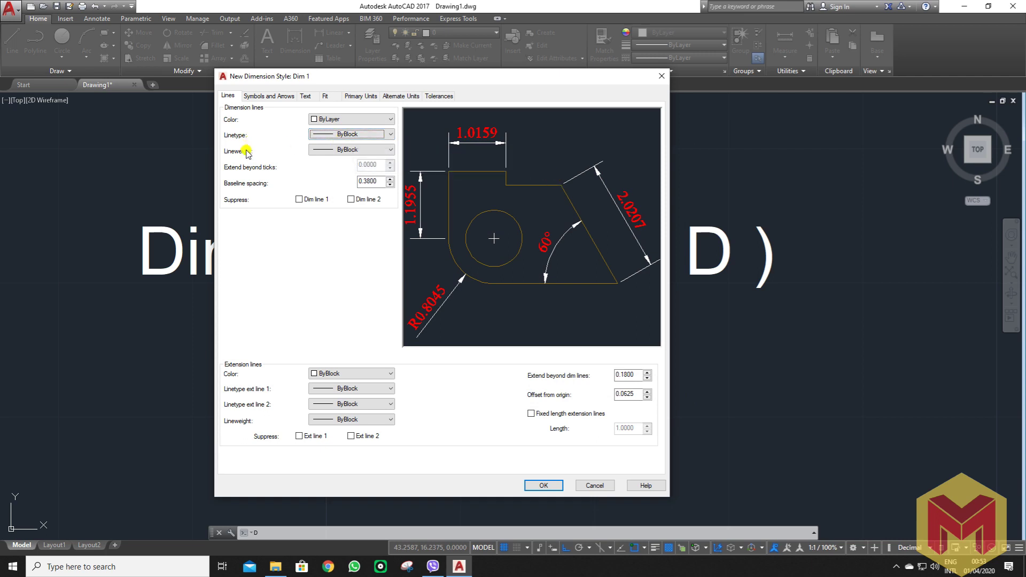
Try 0.90 and 0.30 mm dimension lineweights, reset to ByBlock, and check extension values.
{"action": "left_click", "coordinate": [349, 150]}
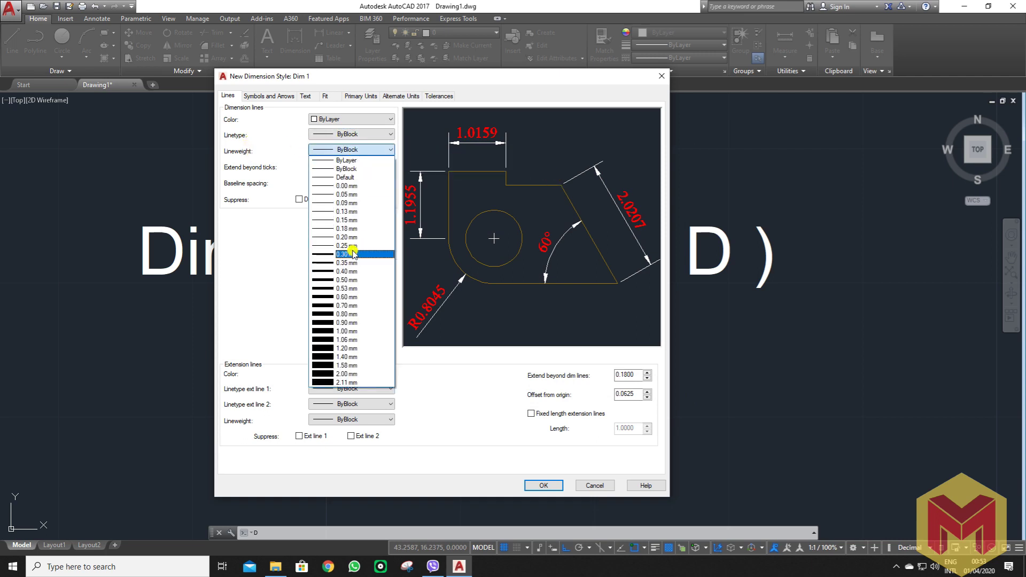
{"action": "left_click", "coordinate": [378, 322]}
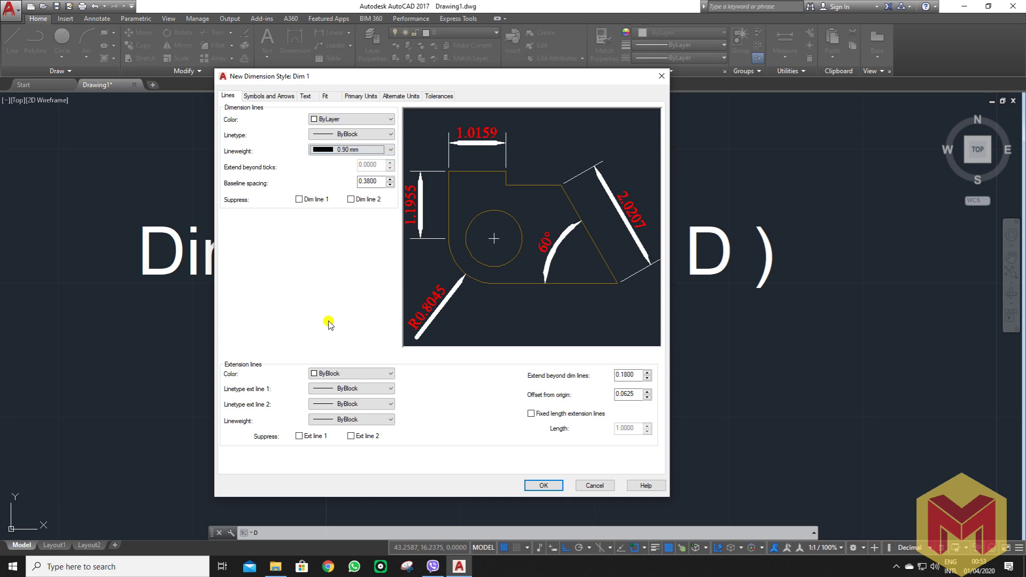
{"action": "left_click", "coordinate": [373, 148]}
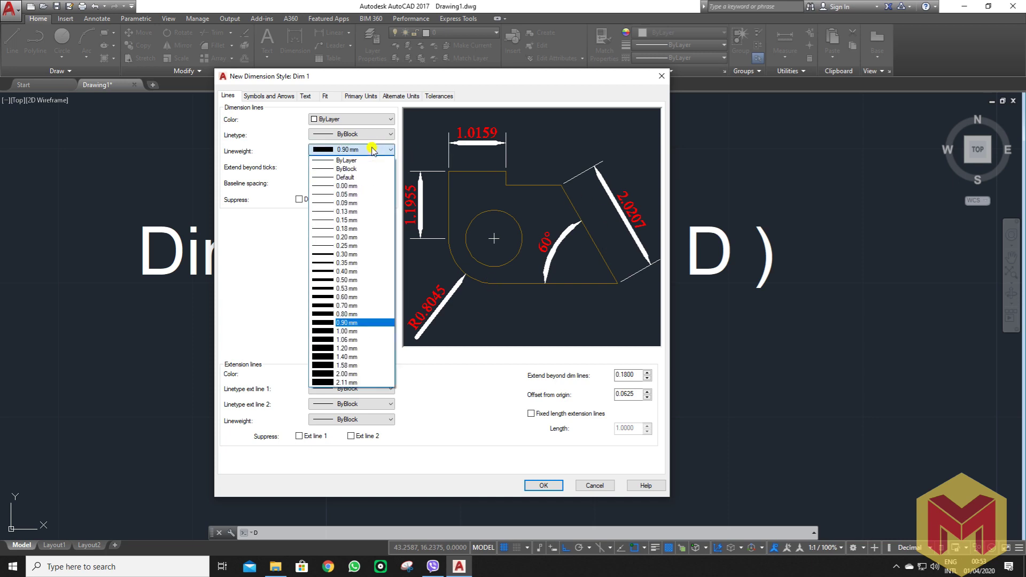
{"action": "left_click", "coordinate": [371, 254]}
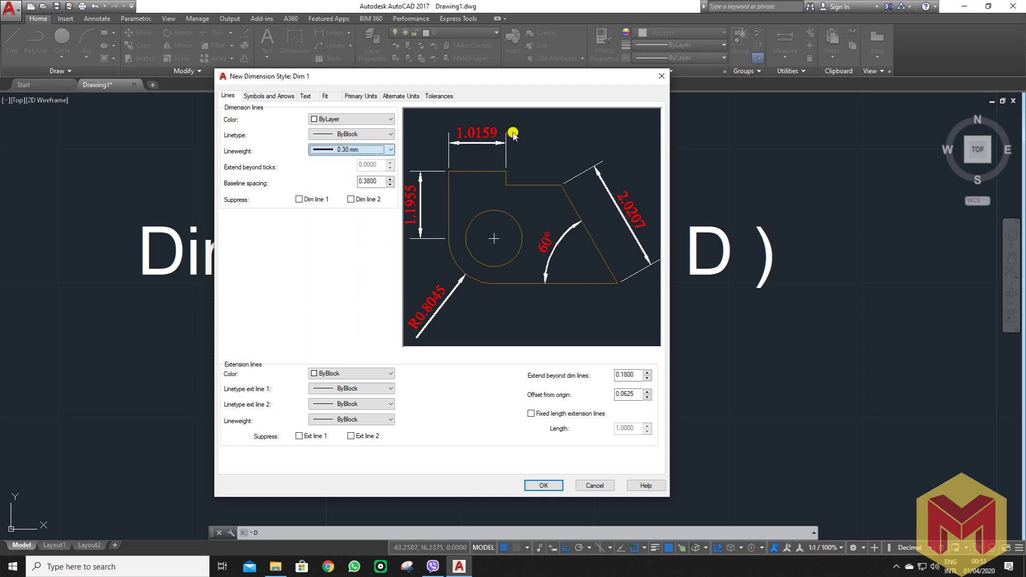
{"action": "left_click", "coordinate": [354, 151]}
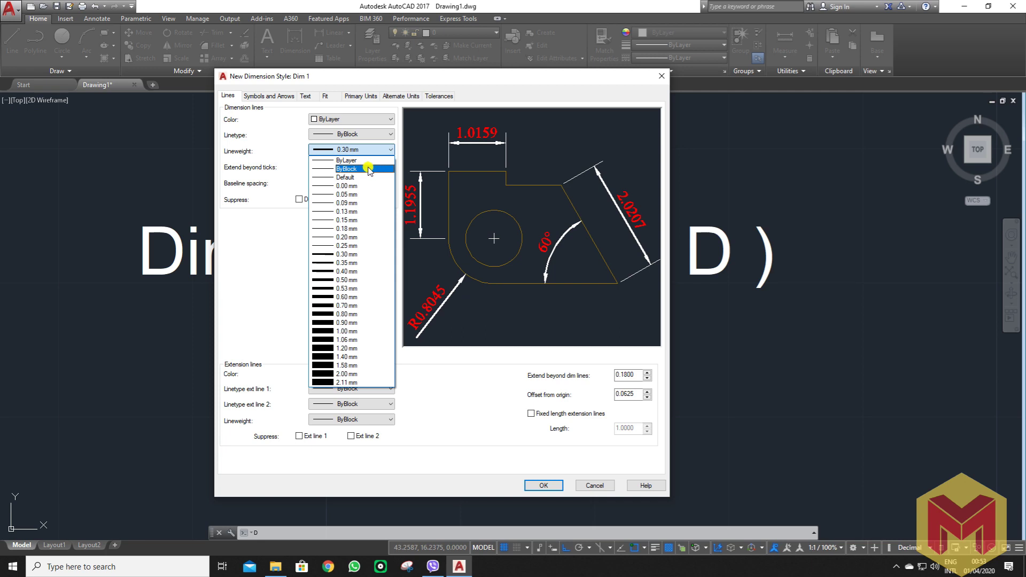
{"action": "left_click", "coordinate": [368, 169]}
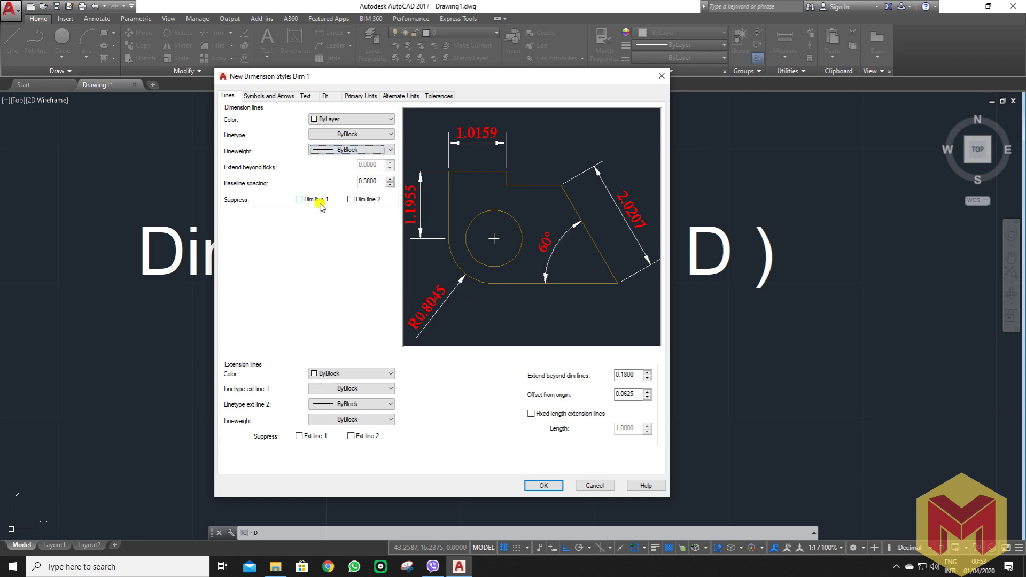
{"action": "double_click", "coordinate": [624, 374]}
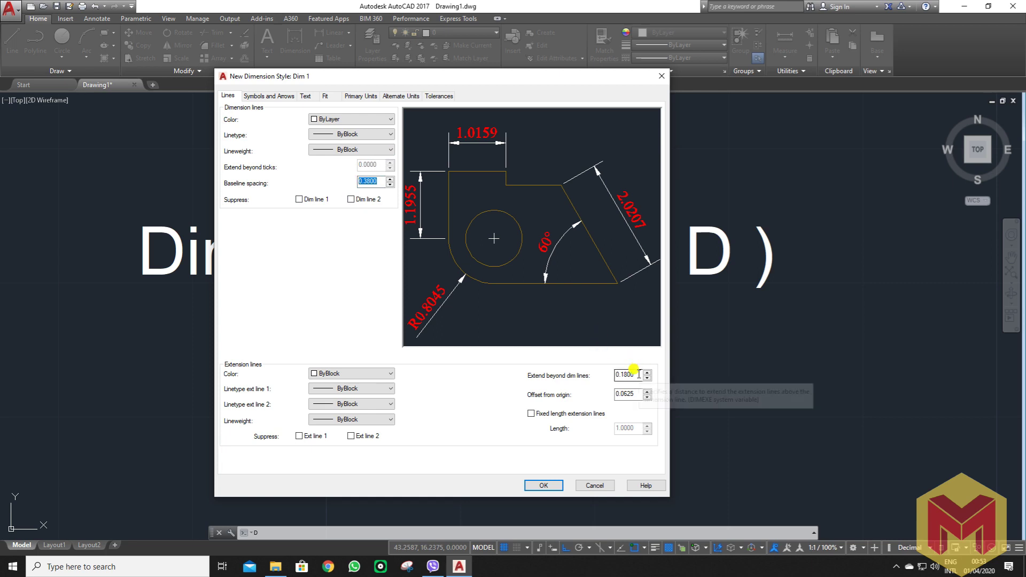
{"action": "double_click", "coordinate": [624, 393]}
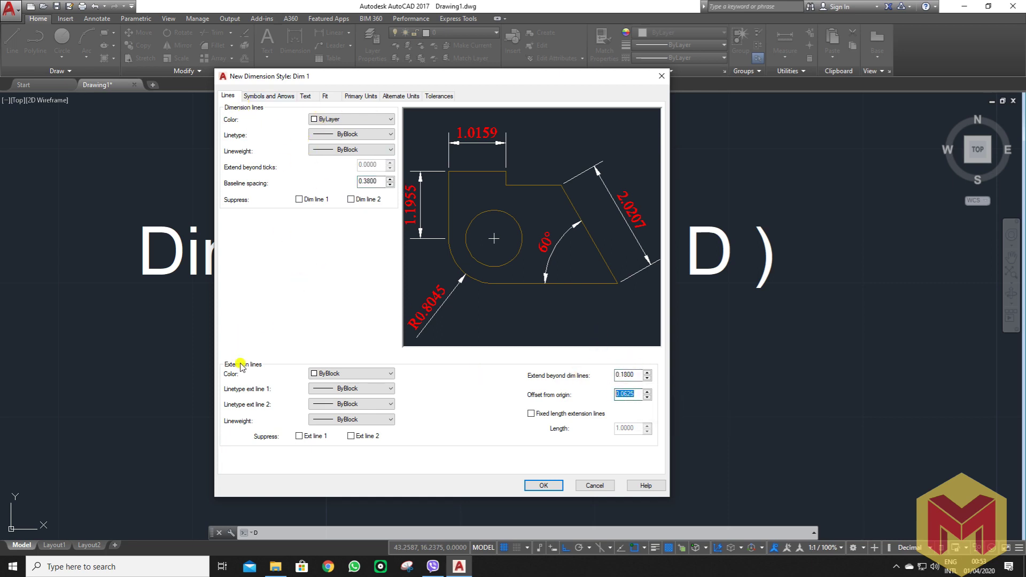
Color Dim 1's extension lines Green, browsing linetypes but keeping extension line 1 at ByBlock.
{"action": "left_click", "coordinate": [356, 374]}
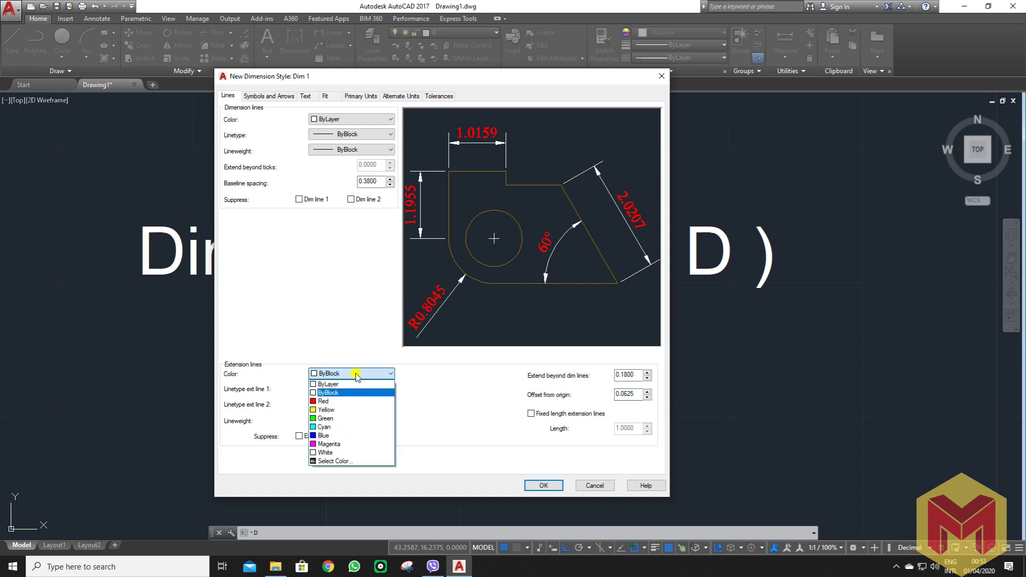
{"action": "left_click", "coordinate": [350, 418]}
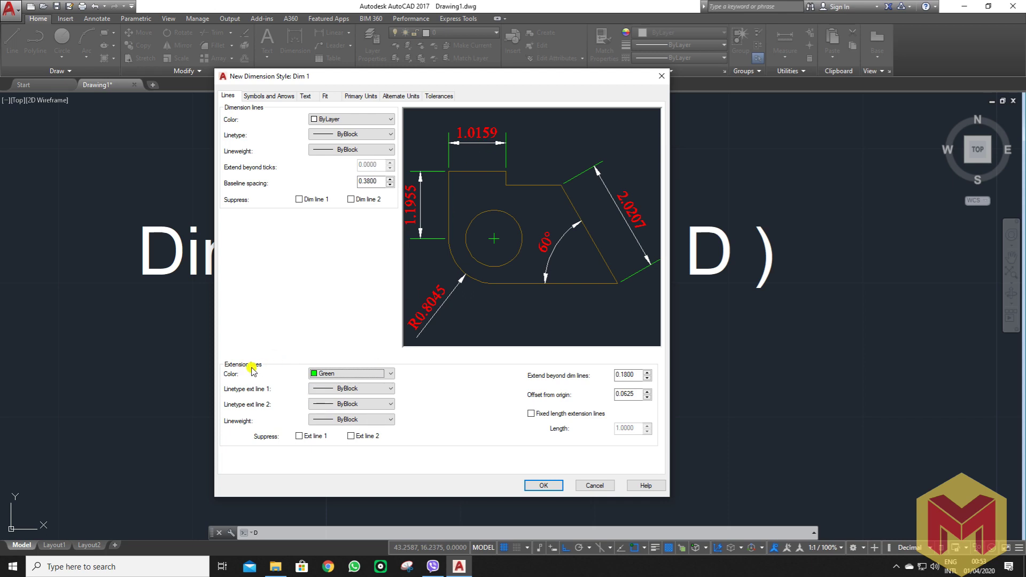
{"action": "left_click", "coordinate": [332, 392]}
{"action": "left_click", "coordinate": [349, 389]}
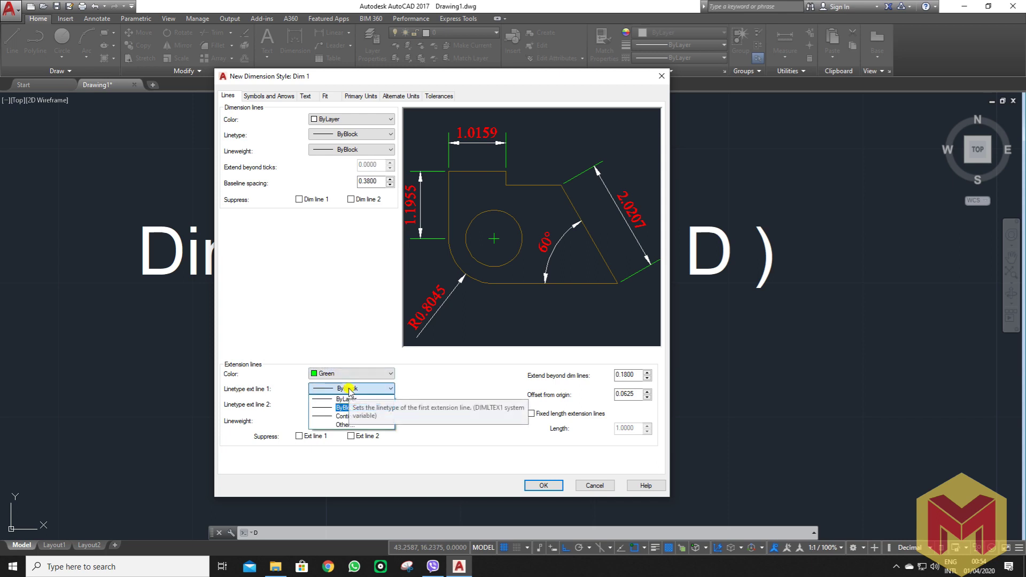
{"action": "left_click", "coordinate": [343, 424]}
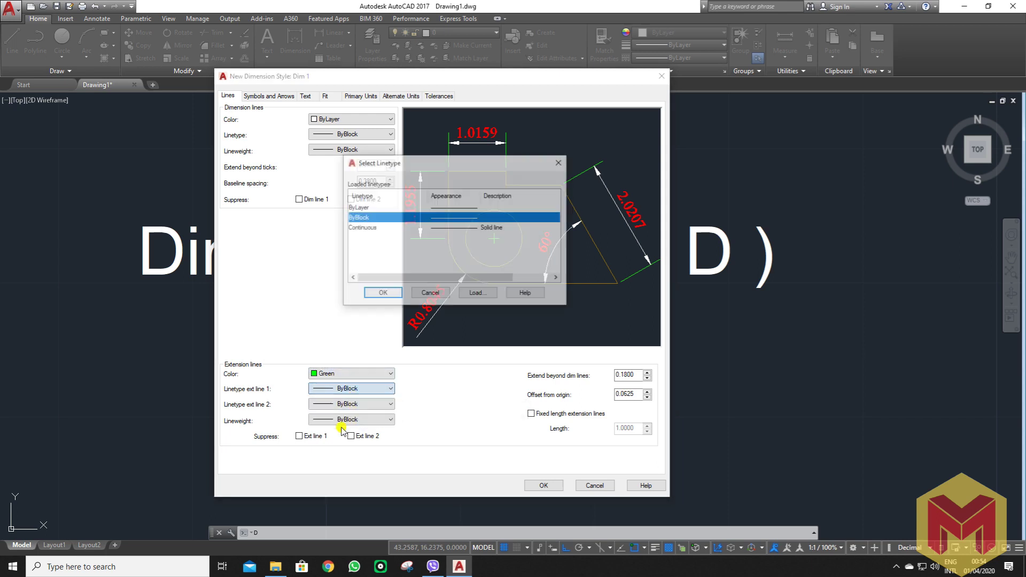
{"action": "left_click", "coordinate": [470, 295]}
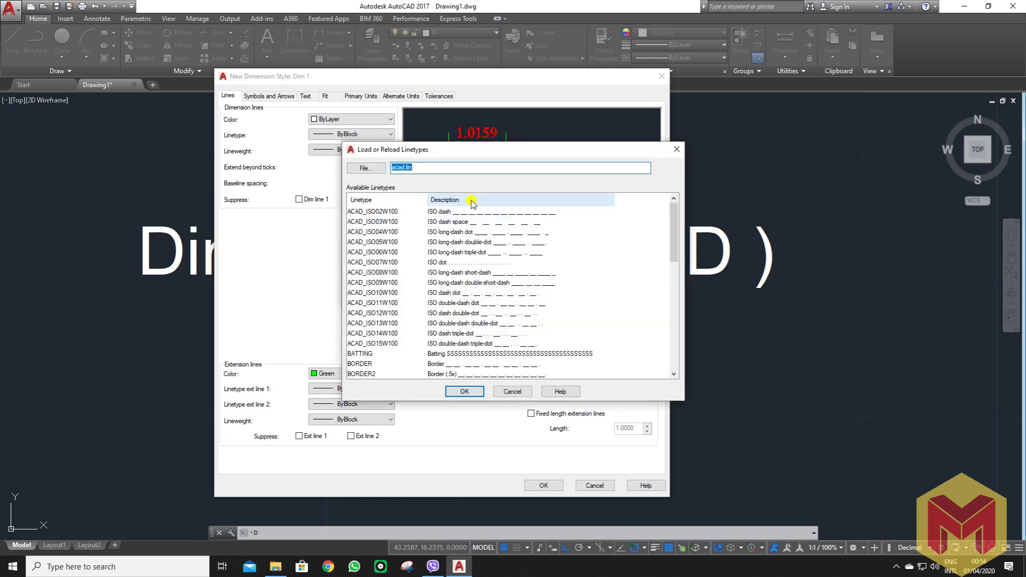
{"action": "mouse_move", "coordinate": [674, 246]}
{"action": "left_mouse_down"}
{"action": "mouse_move", "coordinate": [661, 355]}
{"action": "mouse_move", "coordinate": [662, 245]}
{"action": "mouse_move", "coordinate": [665, 370]}
{"action": "mouse_move", "coordinate": [662, 270]}
{"action": "left_mouse_up"}
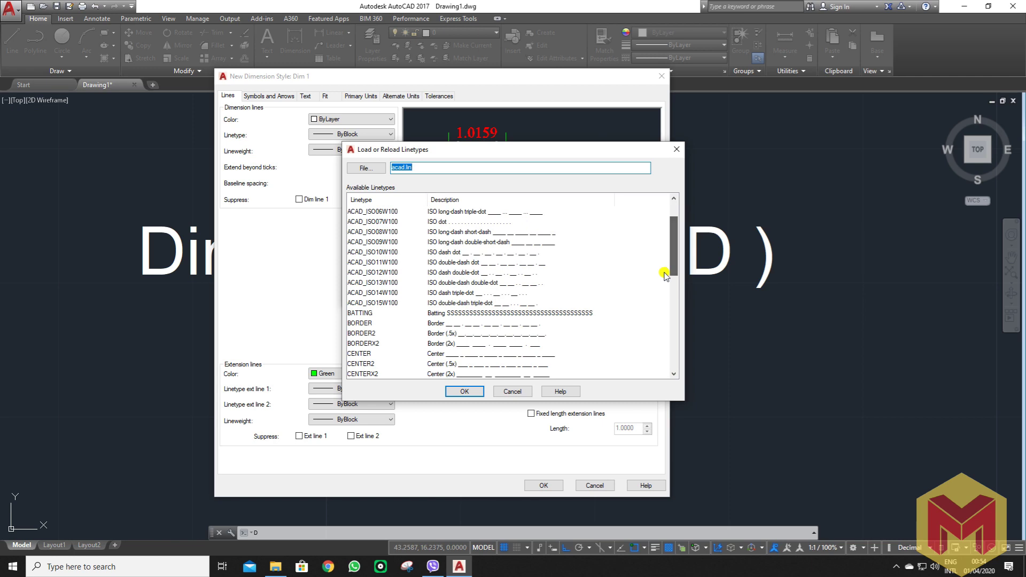
{"action": "left_click", "coordinate": [464, 391]}
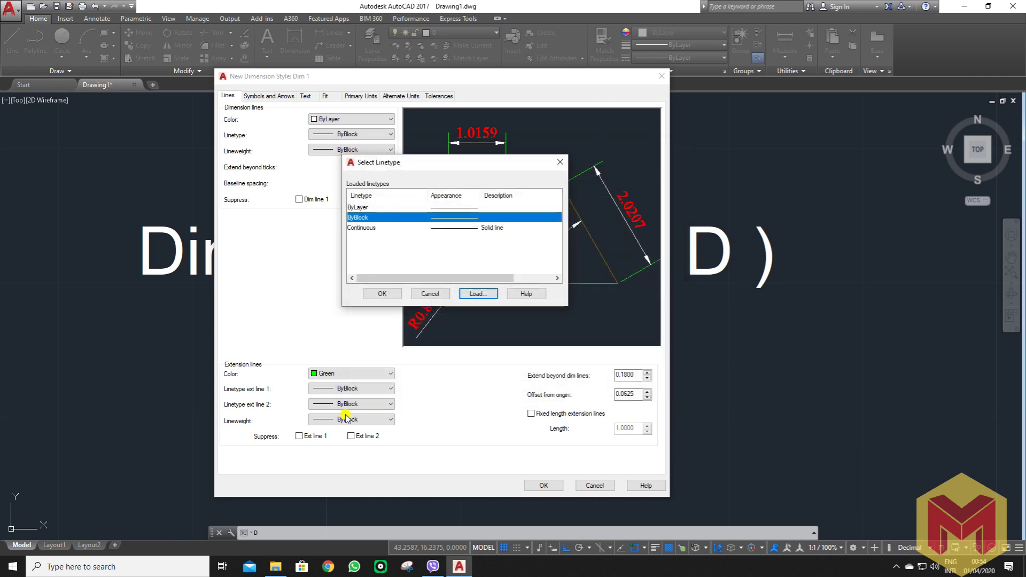
{"action": "left_click", "coordinate": [430, 293]}
{"action": "left_click", "coordinate": [325, 420]}
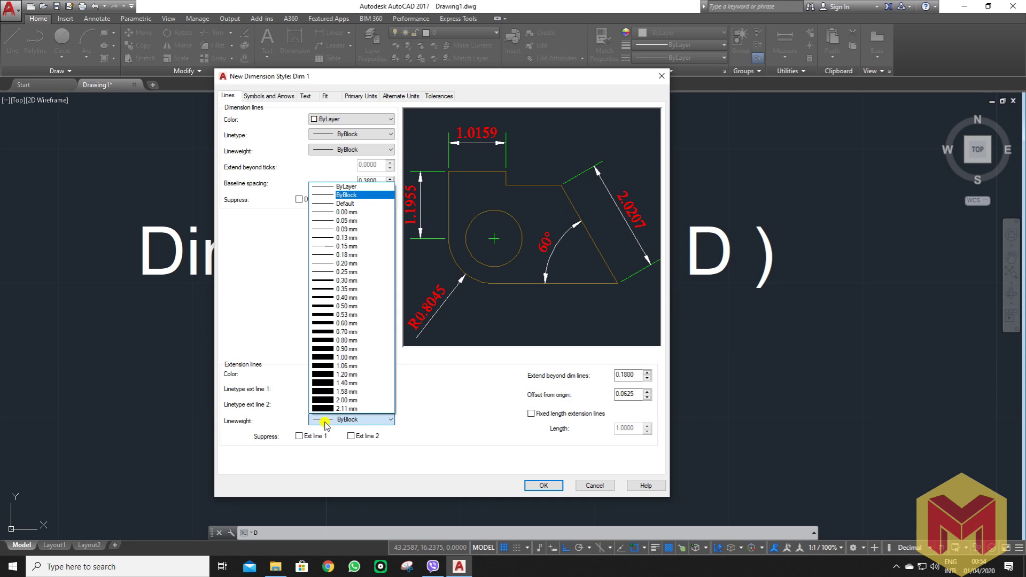
{"action": "left_click", "coordinate": [324, 357]}
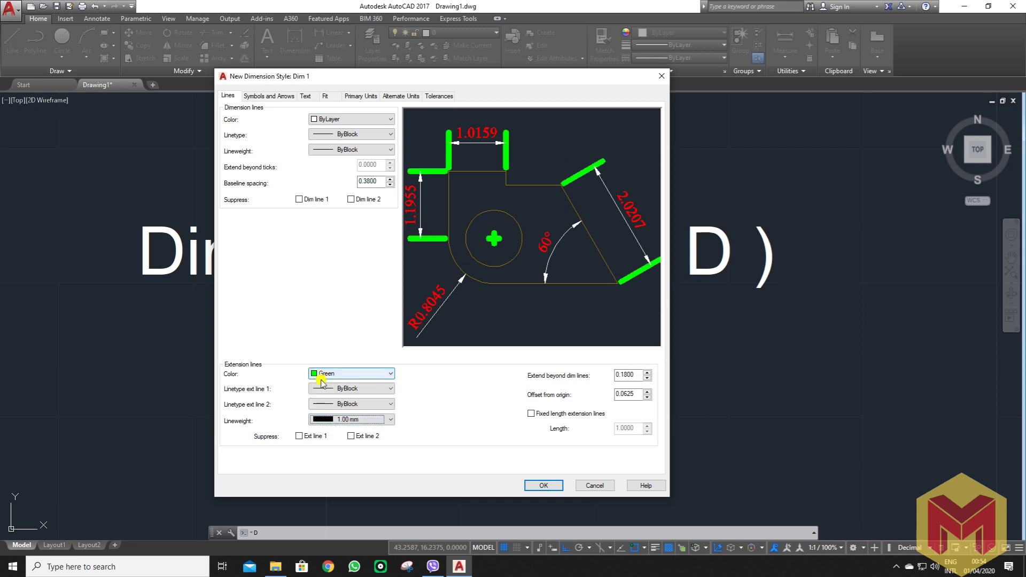
{"action": "left_click", "coordinate": [327, 419]}
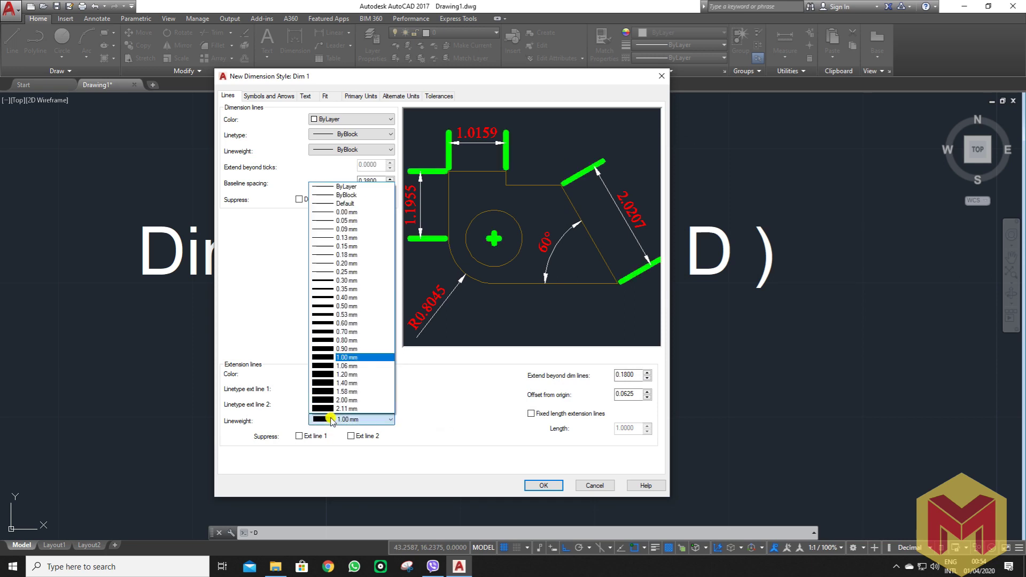
{"action": "left_click", "coordinate": [364, 195]}
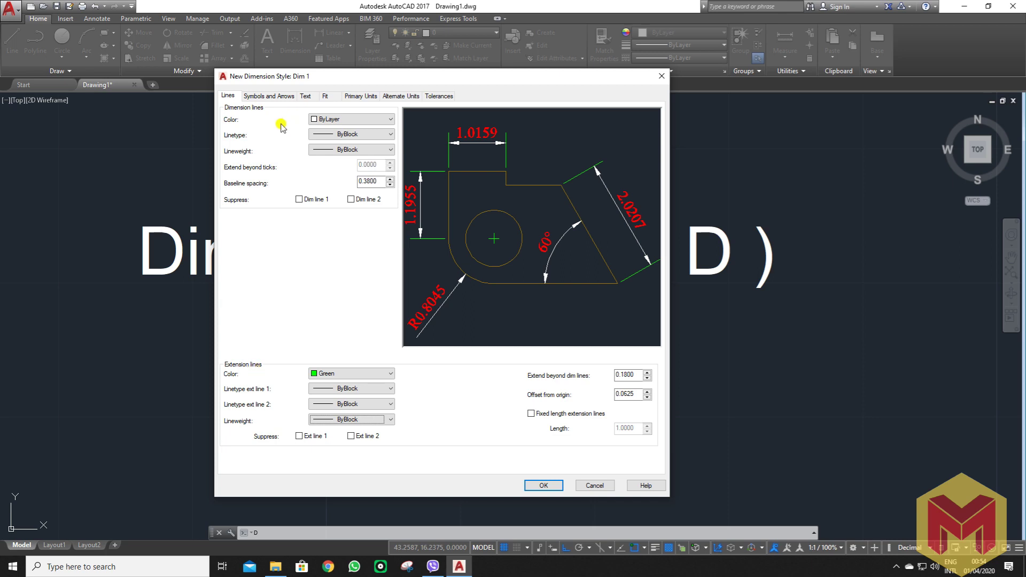
{"action": "double_click", "coordinate": [625, 375]}
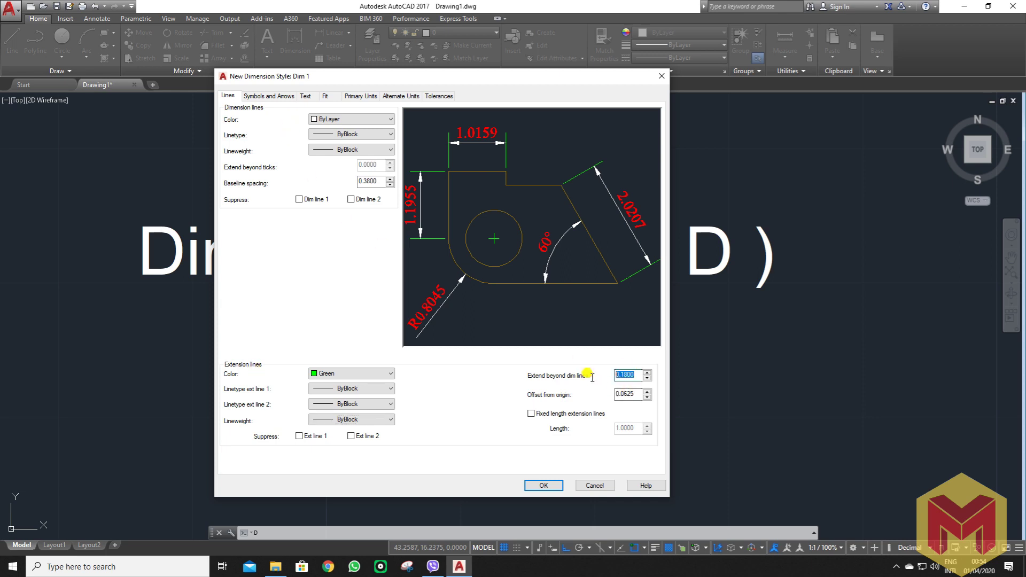
{"action": "double_click", "coordinate": [632, 394]}
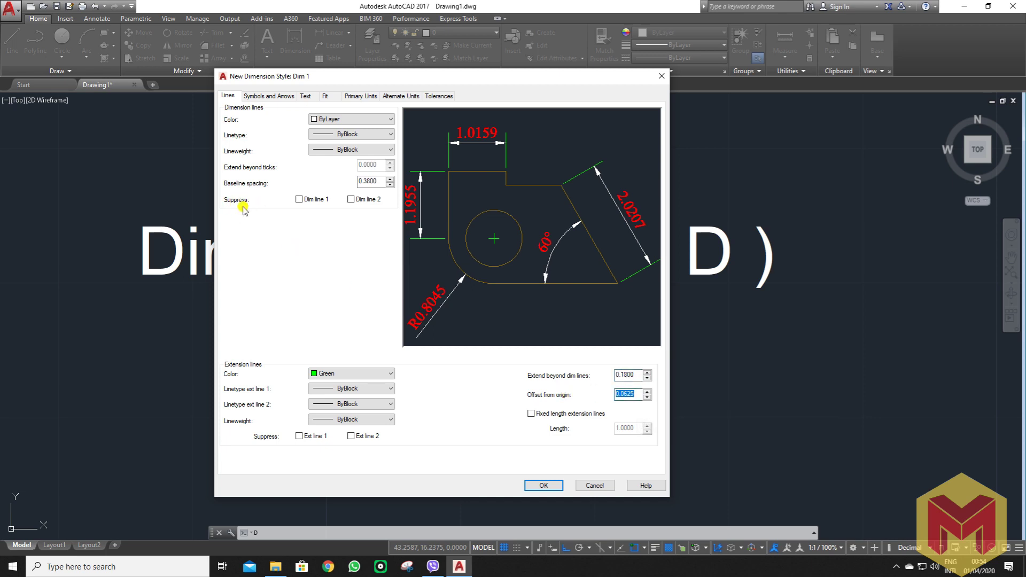
{"action": "left_click_drag", "start_coordinate": [352, 81], "coordinate": [347, 77]}
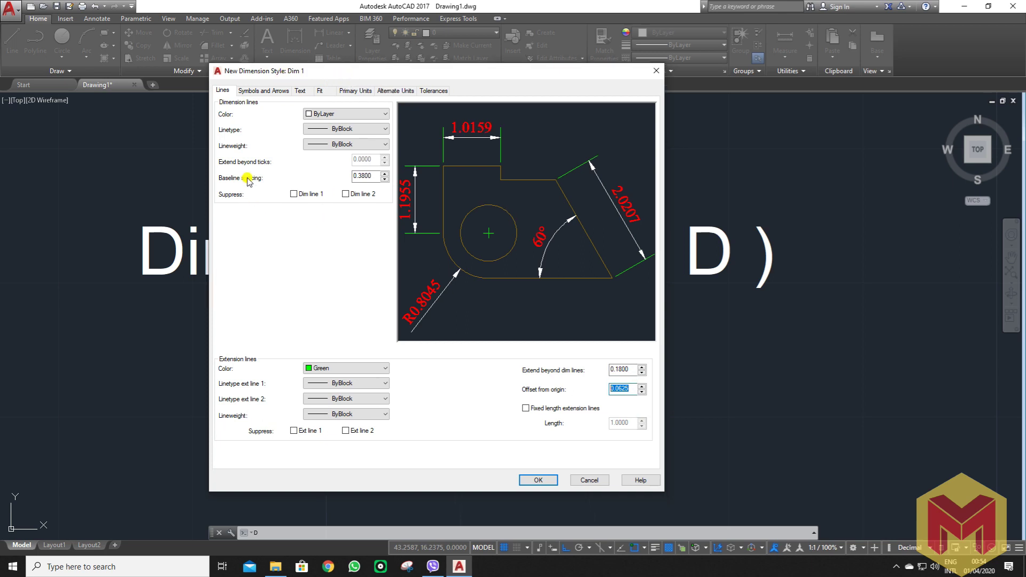
{"action": "left_click", "coordinate": [294, 194]}
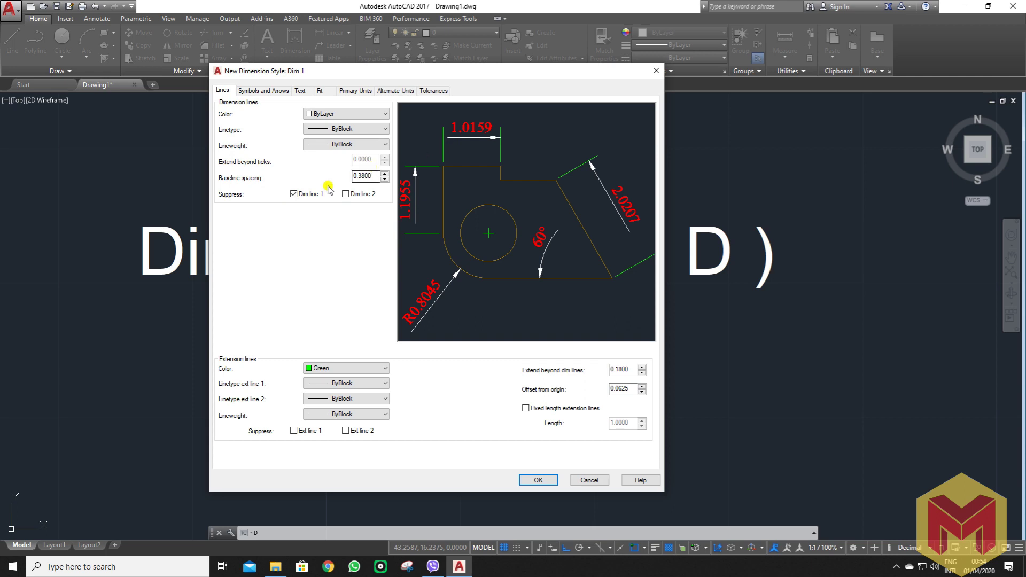
{"action": "left_click", "coordinate": [294, 194]}
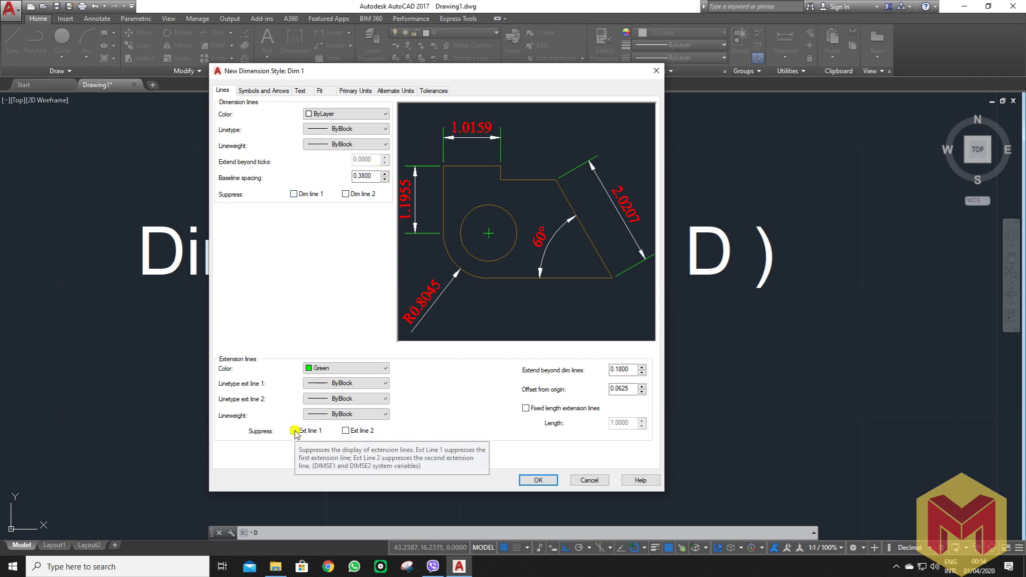
{"action": "left_click", "coordinate": [294, 430]}
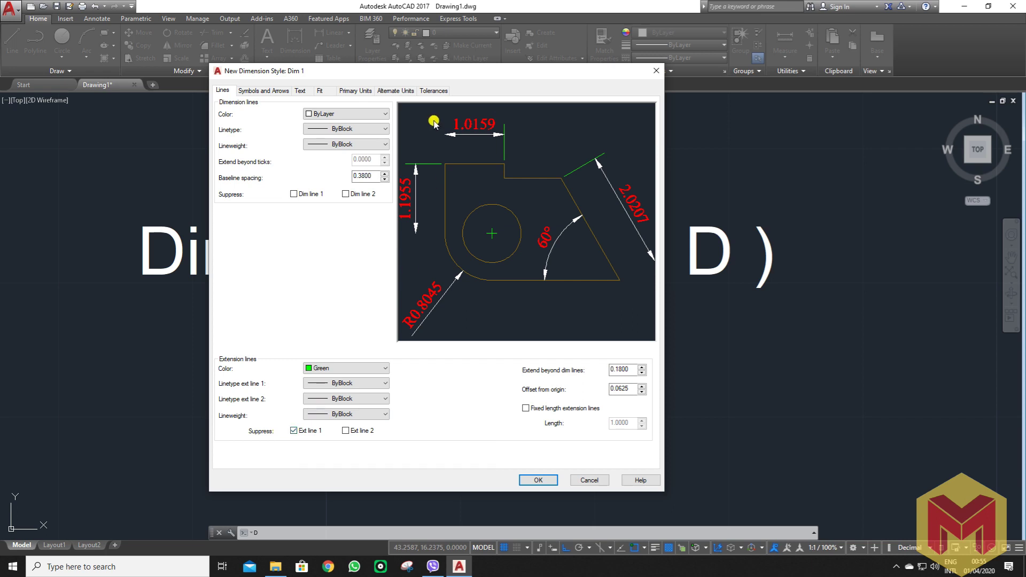
{"action": "left_click", "coordinate": [293, 431]}
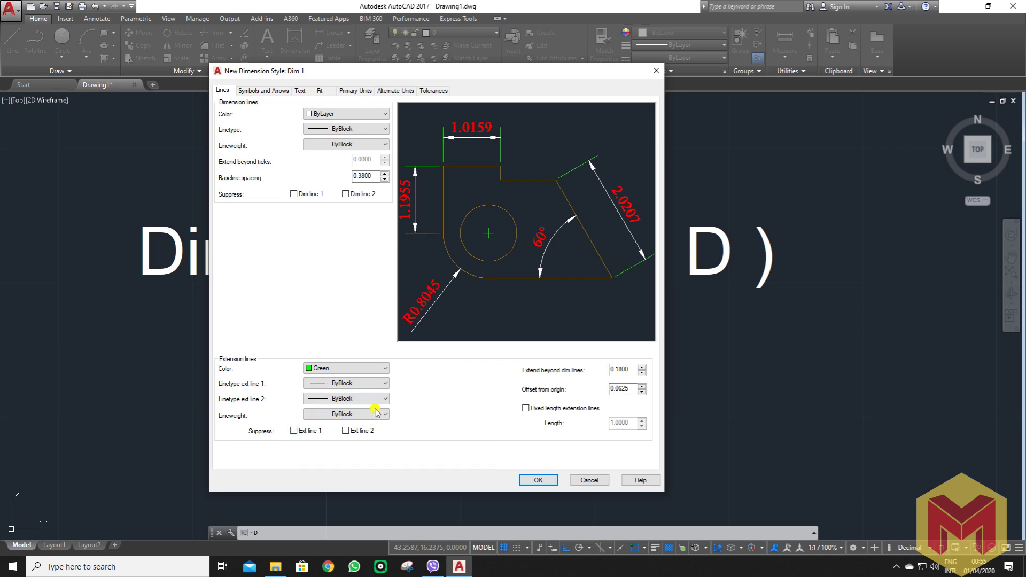
{"action": "left_click", "coordinate": [345, 431]}
{"action": "left_click", "coordinate": [345, 431]}
Review Dim 1's Text, Symbols and Arrows, Lines, Fit, Primary Units and Alternate Units tabs.
{"action": "left_click_drag", "start_coordinate": [352, 75], "coordinate": [369, 88]}
{"action": "left_click", "coordinate": [318, 105]}
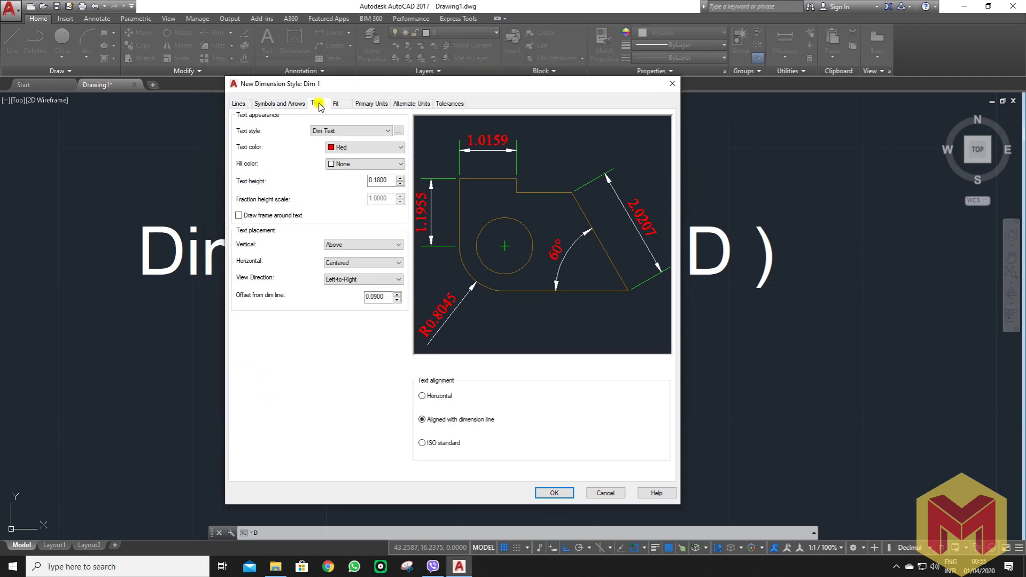
{"action": "left_click", "coordinate": [294, 105]}
{"action": "left_click", "coordinate": [237, 104]}
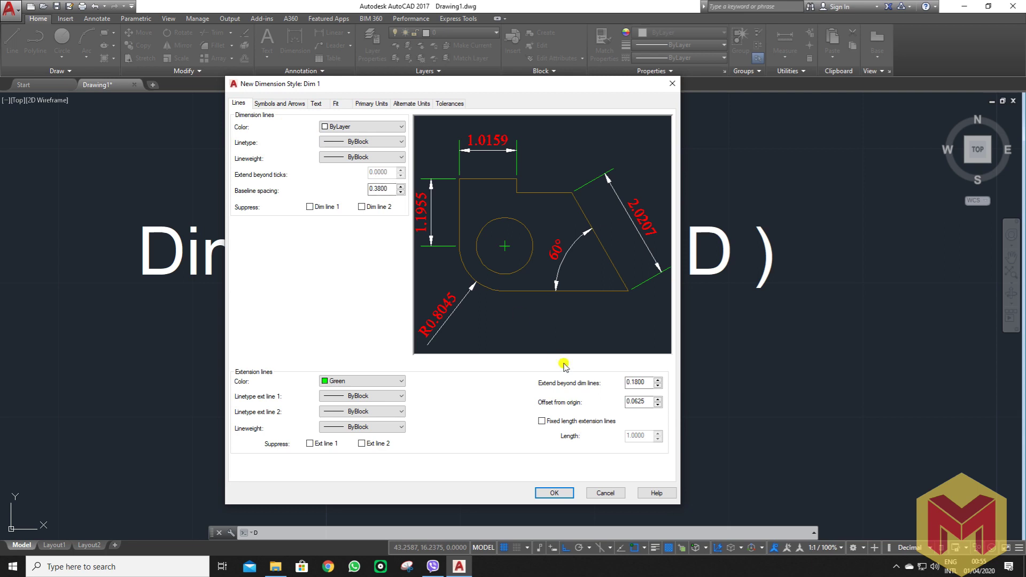
{"action": "mouse_move", "coordinate": [648, 382]}
{"action": "left_mouse_down"}
{"action": "mouse_move", "coordinate": [609, 383]}
{"action": "mouse_move", "coordinate": [624, 402]}
{"action": "left_mouse_up"}
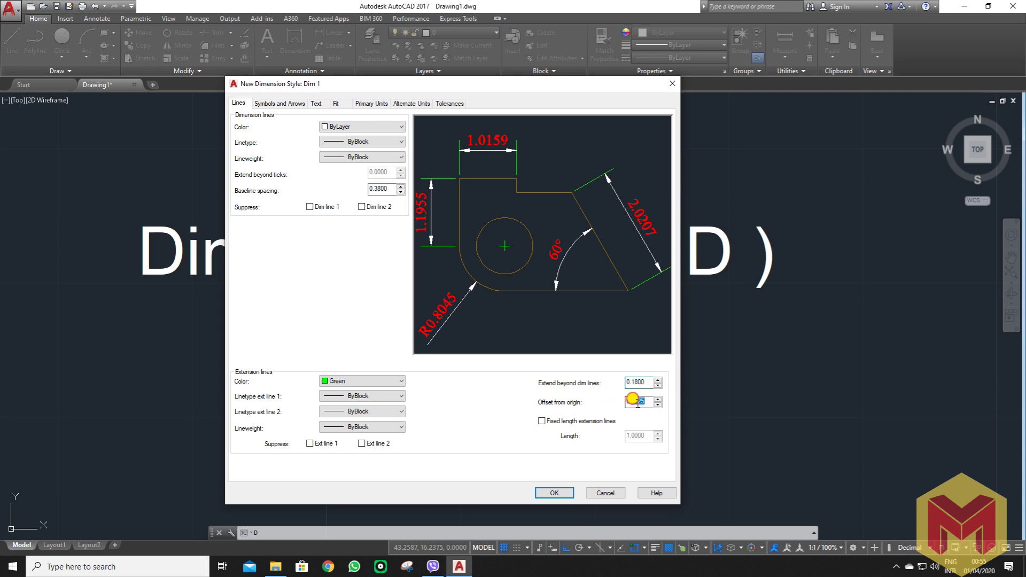
{"action": "left_click", "coordinate": [340, 105]}
{"action": "left_click", "coordinate": [369, 104]}
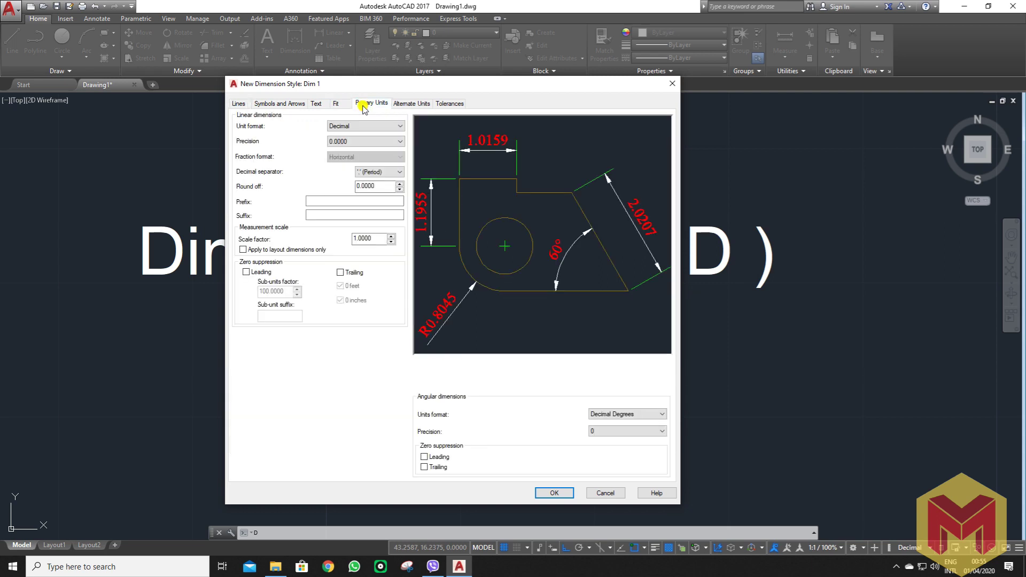
{"action": "left_click", "coordinate": [400, 105]}
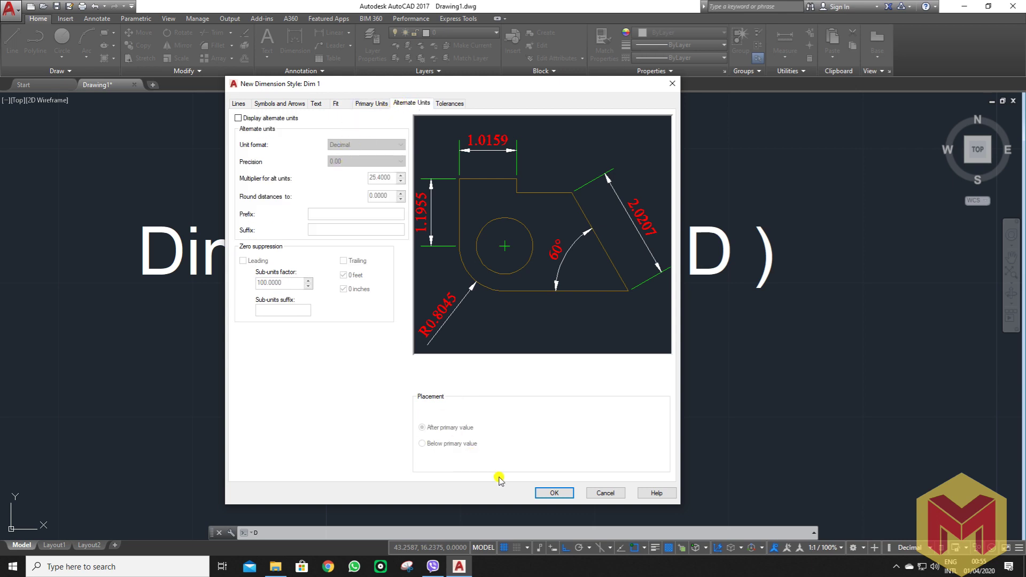
{"action": "left_click", "coordinate": [553, 493]}
Close the New Dimension Style dialog and the Dimension Style Manager.
{"action": "left_click", "coordinate": [672, 84]}
{"action": "left_click", "coordinate": [585, 353]}
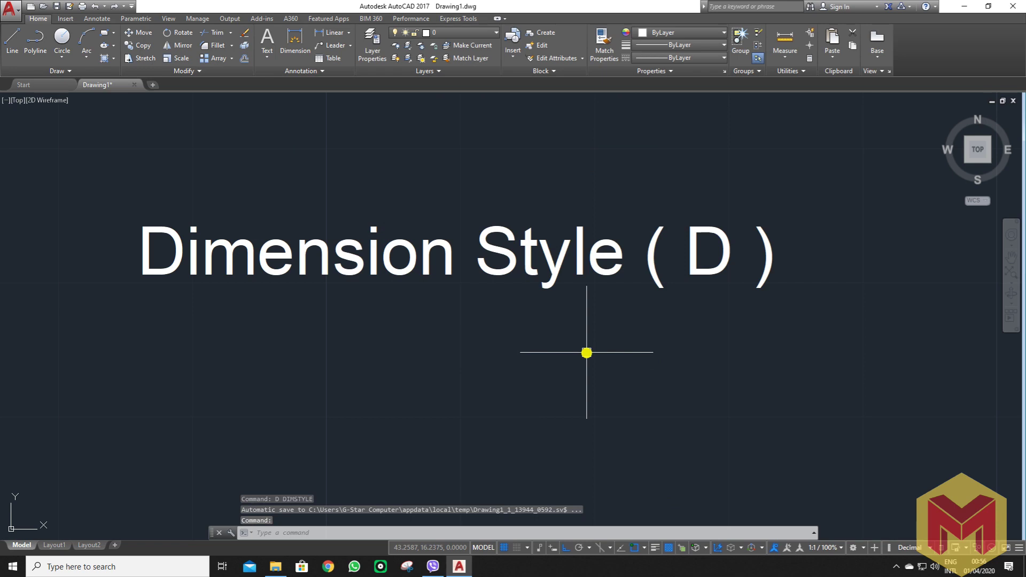